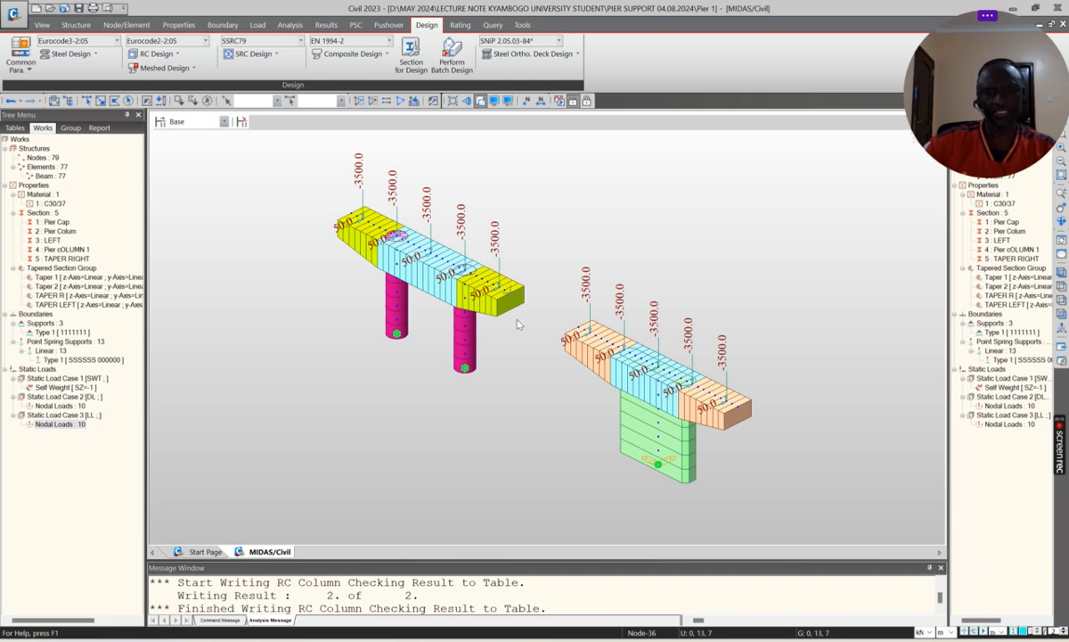
Review the material data of the C30/37 concrete and close it without changes.
{"action": "scroll", "coordinate": [519, 324], "scroll_direction": "up", "scroll_amount": 5}
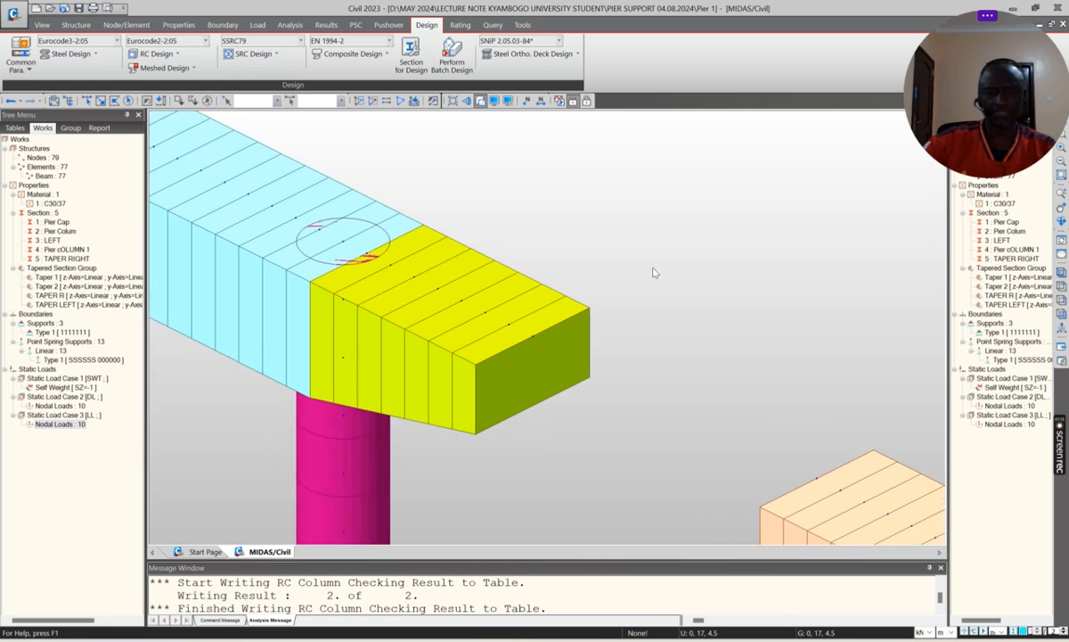
{"action": "scroll", "coordinate": [293, 349], "scroll_direction": "down", "scroll_amount": 2}
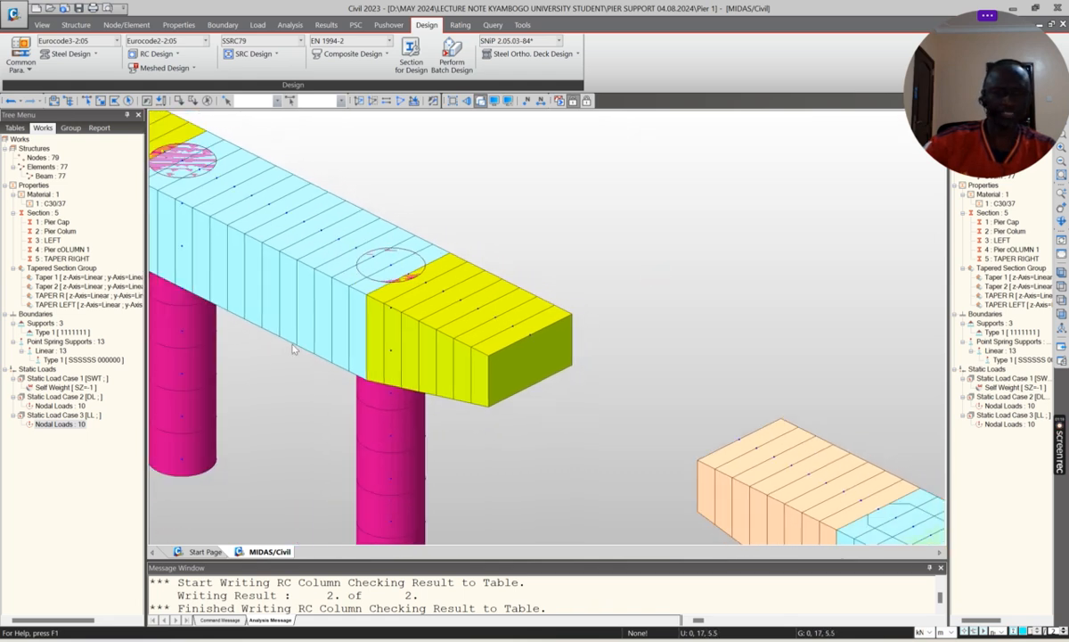
{"action": "scroll", "coordinate": [475, 301], "scroll_direction": "down", "scroll_amount": 4}
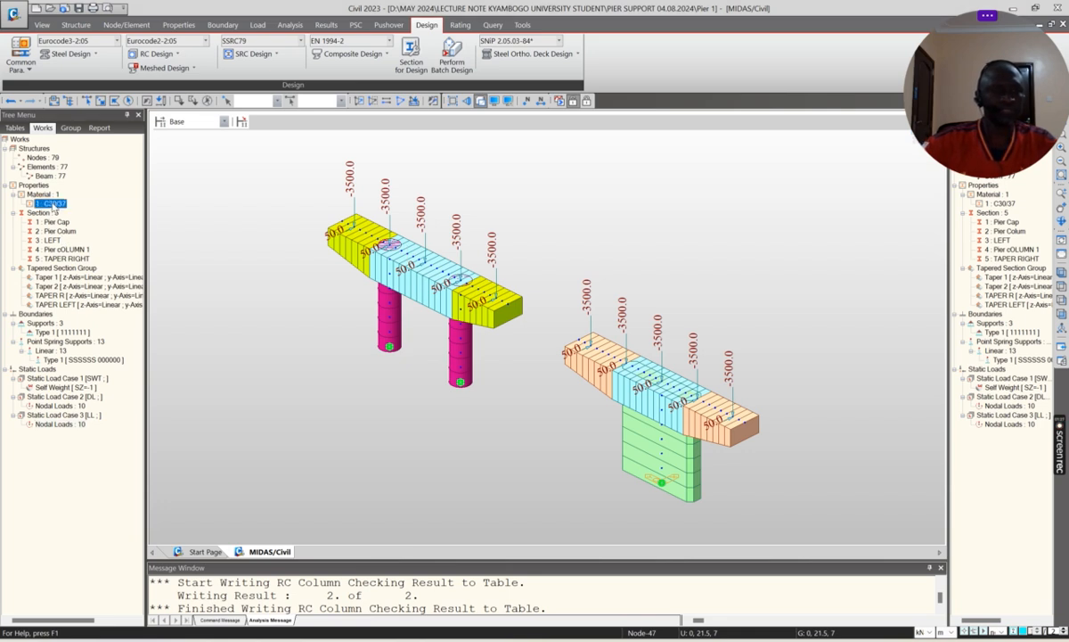
{"action": "right_click", "coordinate": [53, 204]}
{"action": "left_click", "coordinate": [91, 376]}
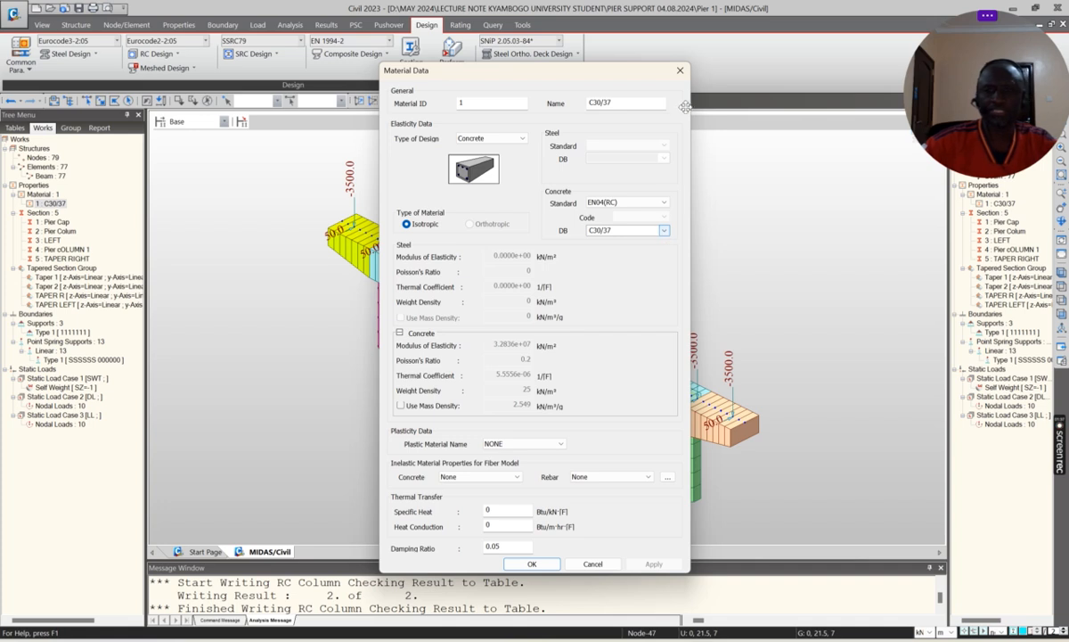
{"action": "left_click", "coordinate": [682, 72]}
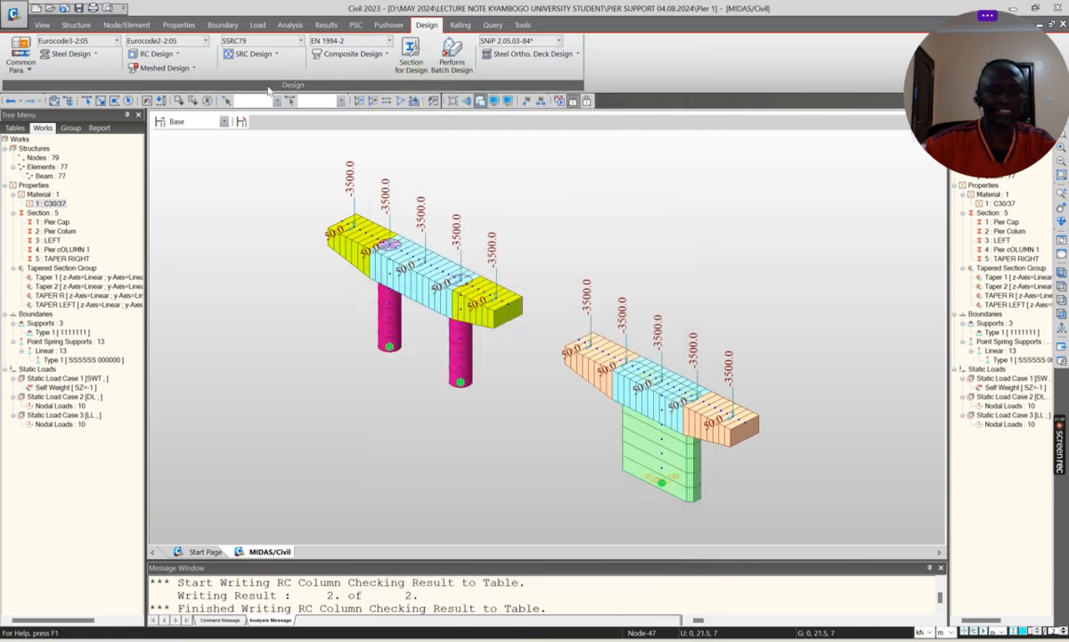
Review the section data of the Pier Cap, comparing it with both pier models.
{"action": "left_click", "coordinate": [56, 222]}
{"action": "right_click", "coordinate": [57, 222]}
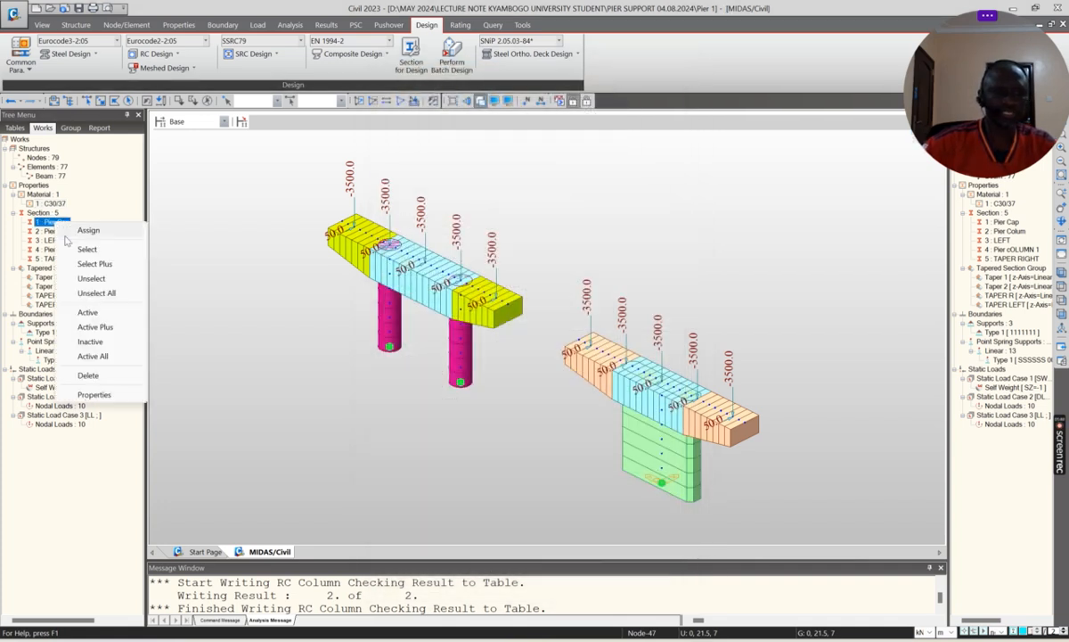
{"action": "left_click", "coordinate": [106, 394]}
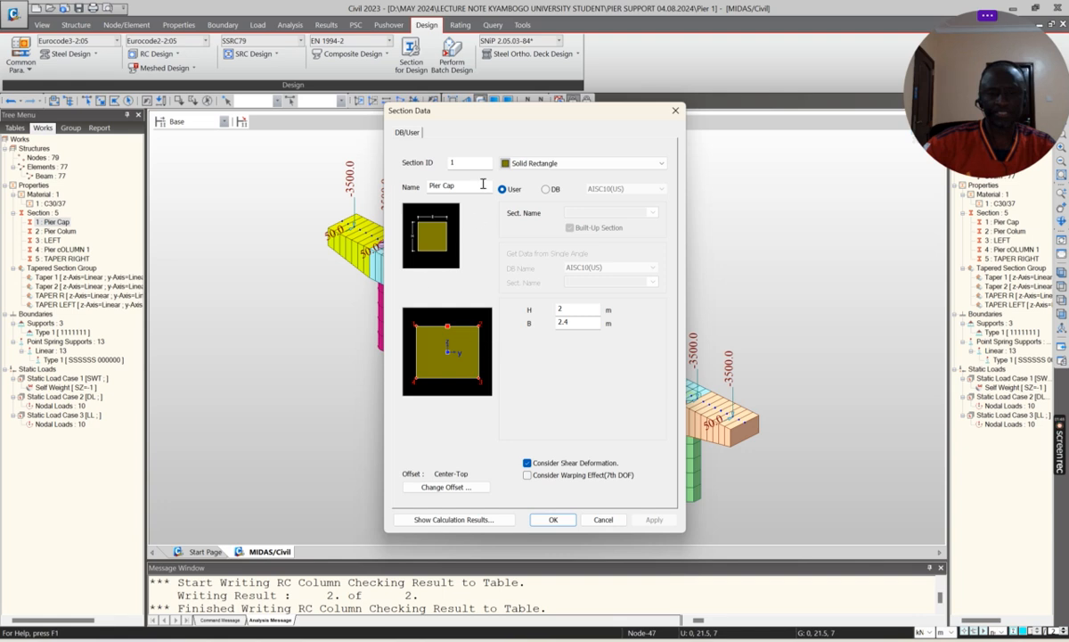
{"action": "left_click_drag", "start_coordinate": [541, 118], "coordinate": [346, 134]}
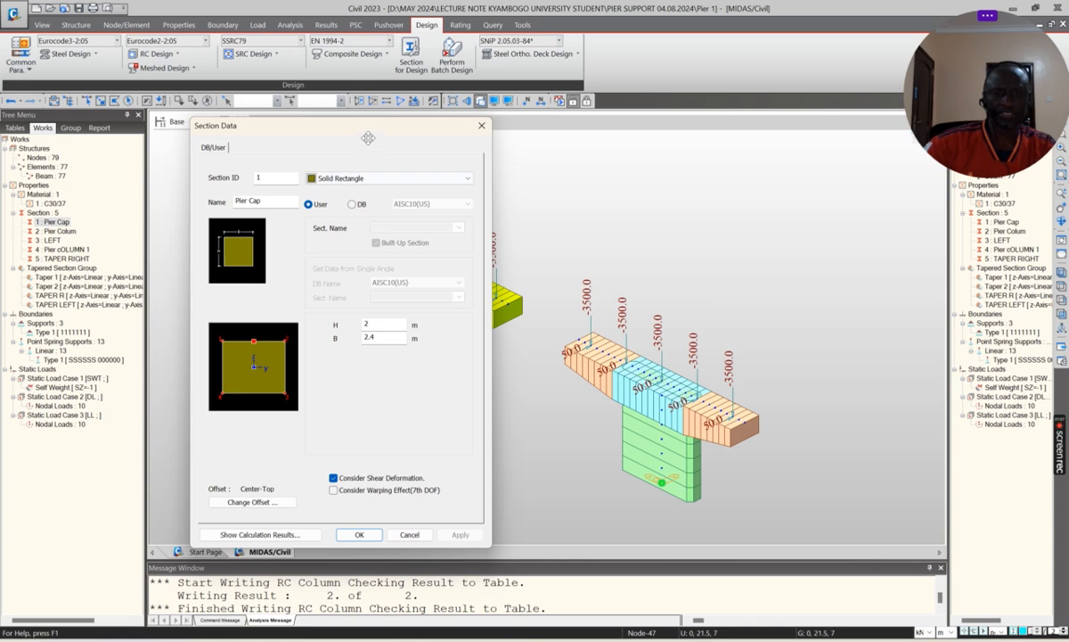
{"action": "left_click_drag", "start_coordinate": [346, 126], "coordinate": [713, 136]}
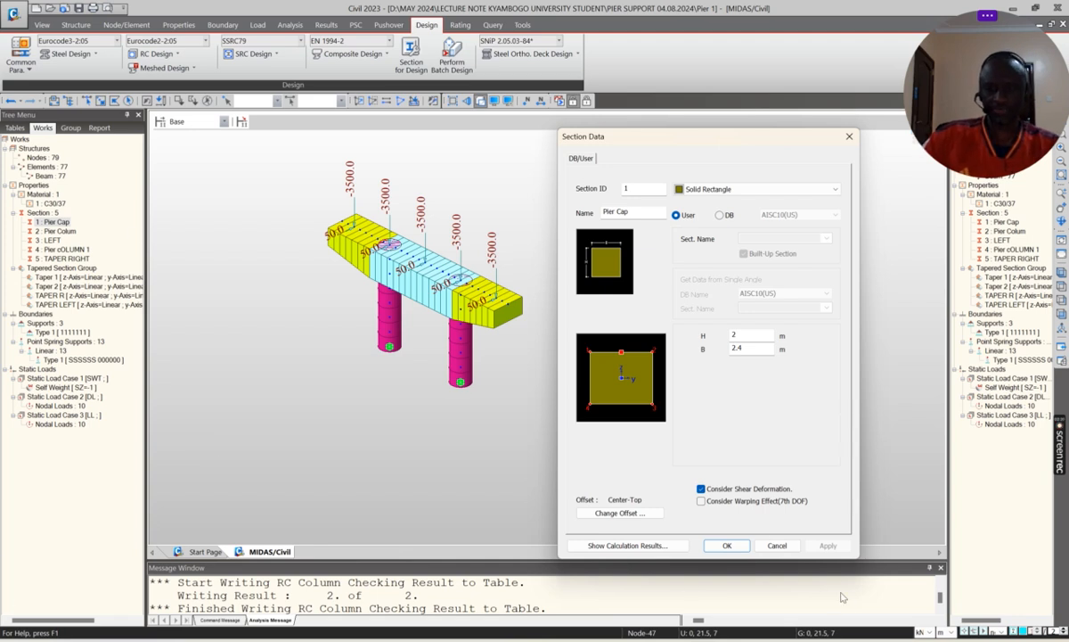
{"action": "left_click", "coordinate": [777, 545]}
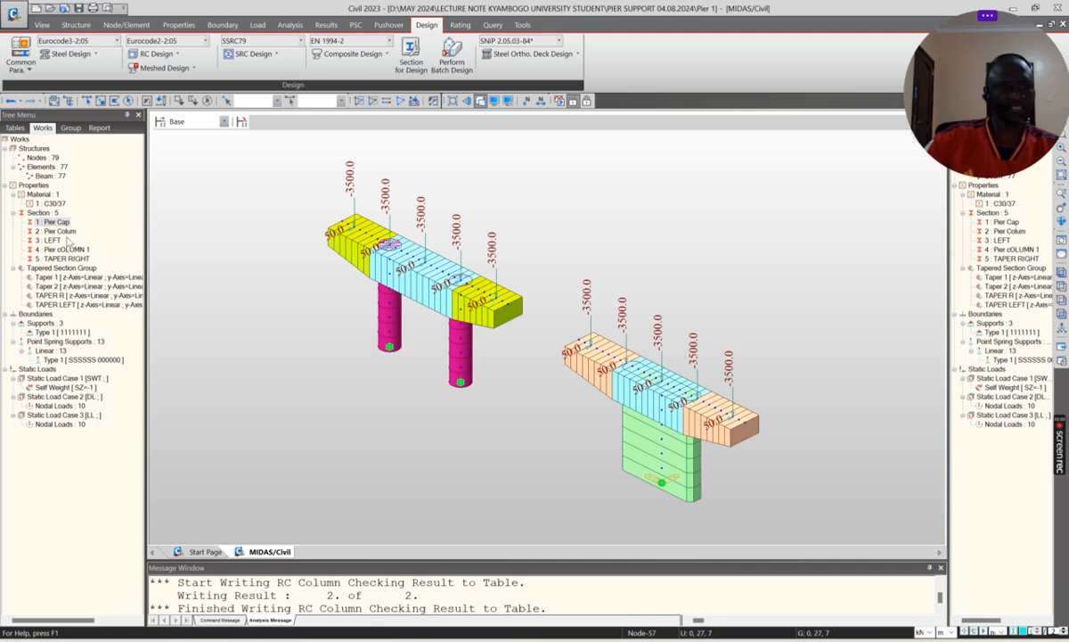
Review the section data of the octagonal Pier Colum section and close it without changes.
{"action": "right_click", "coordinate": [71, 232]}
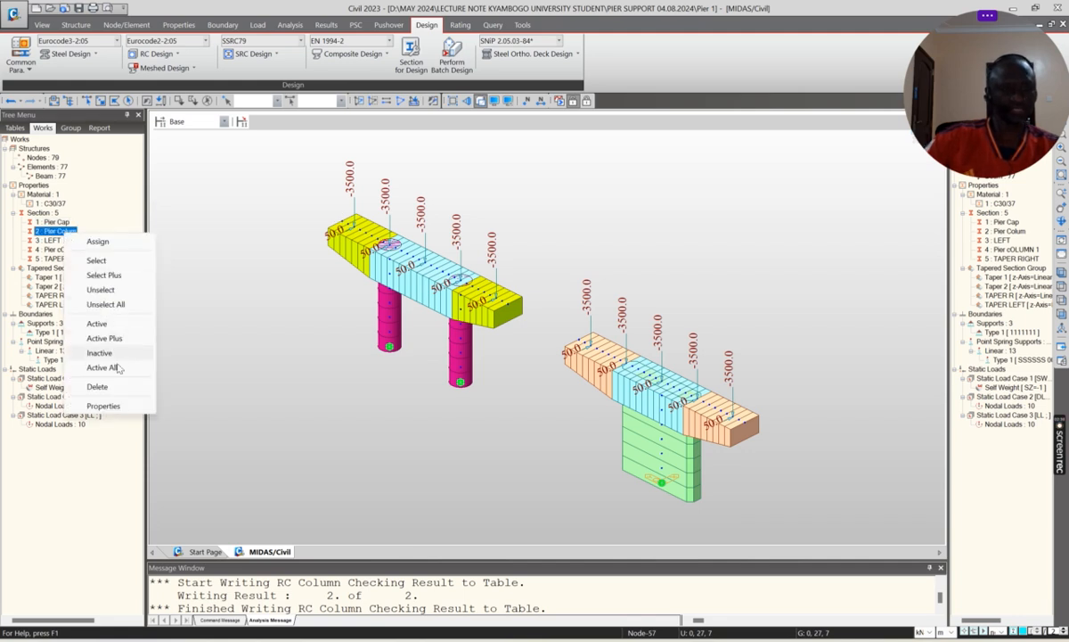
{"action": "left_click", "coordinate": [104, 407]}
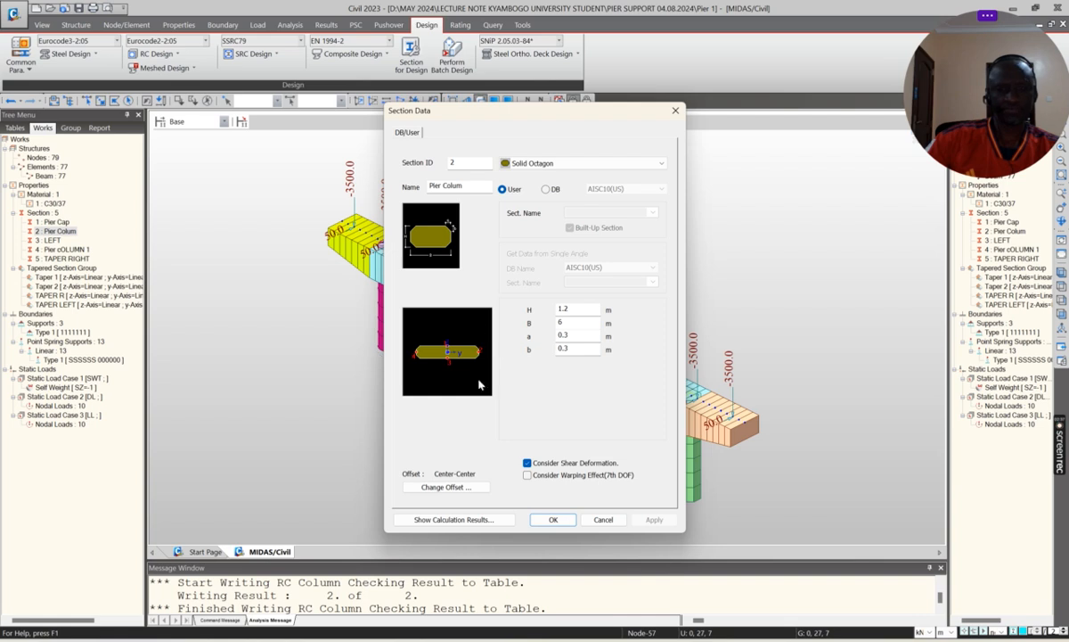
{"action": "left_click_drag", "start_coordinate": [572, 111], "coordinate": [464, 117]}
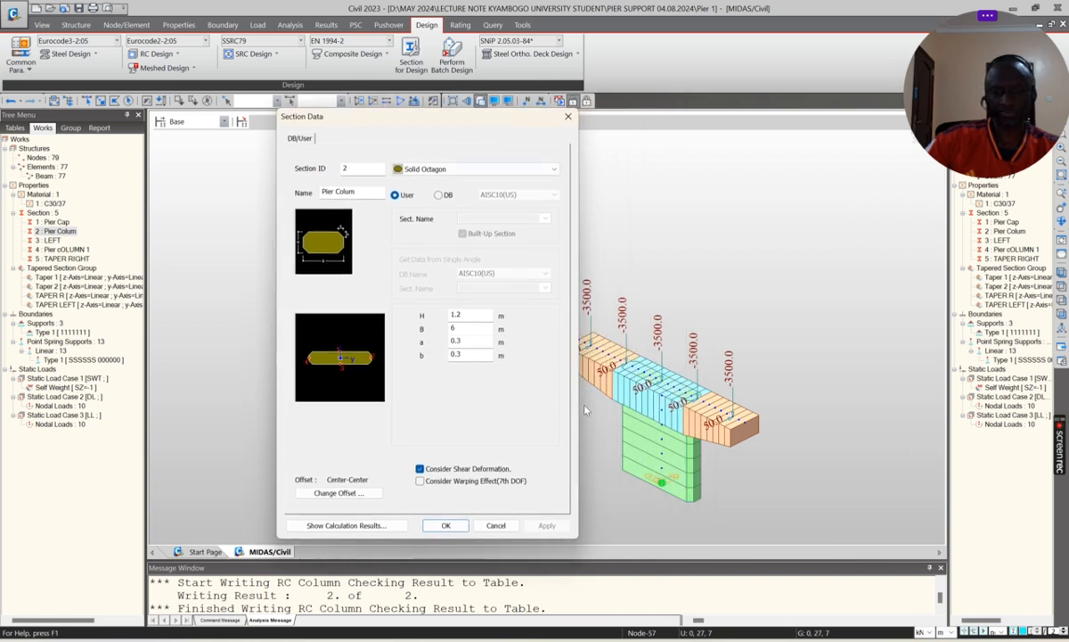
{"action": "left_click", "coordinate": [568, 117]}
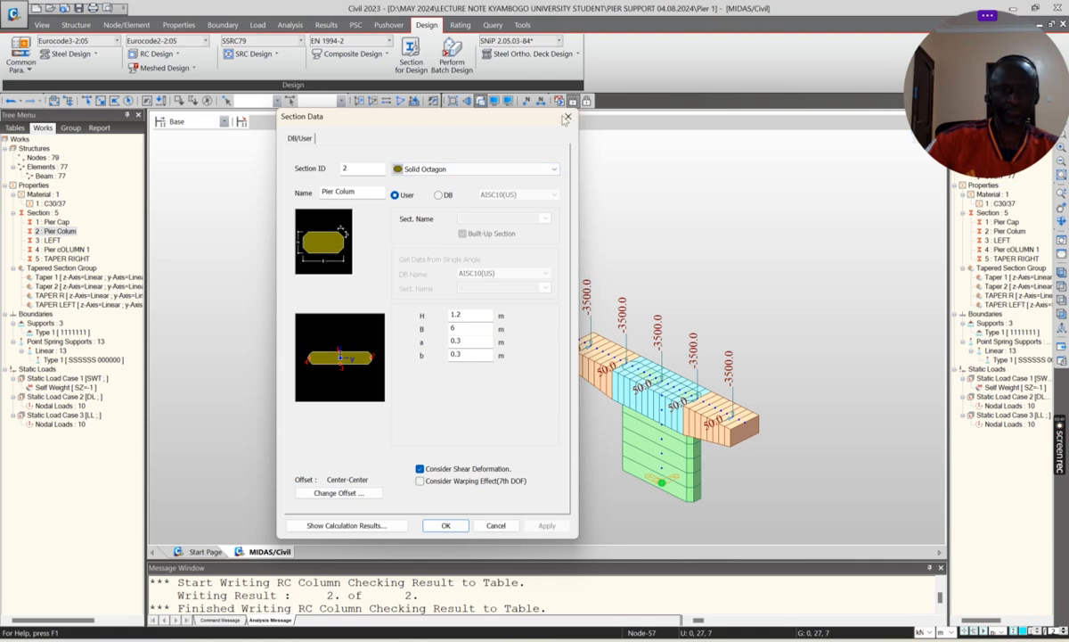
Review the section data of the round Pier cOLUMN 1 section and close it without changes.
{"action": "right_click", "coordinate": [62, 250]}
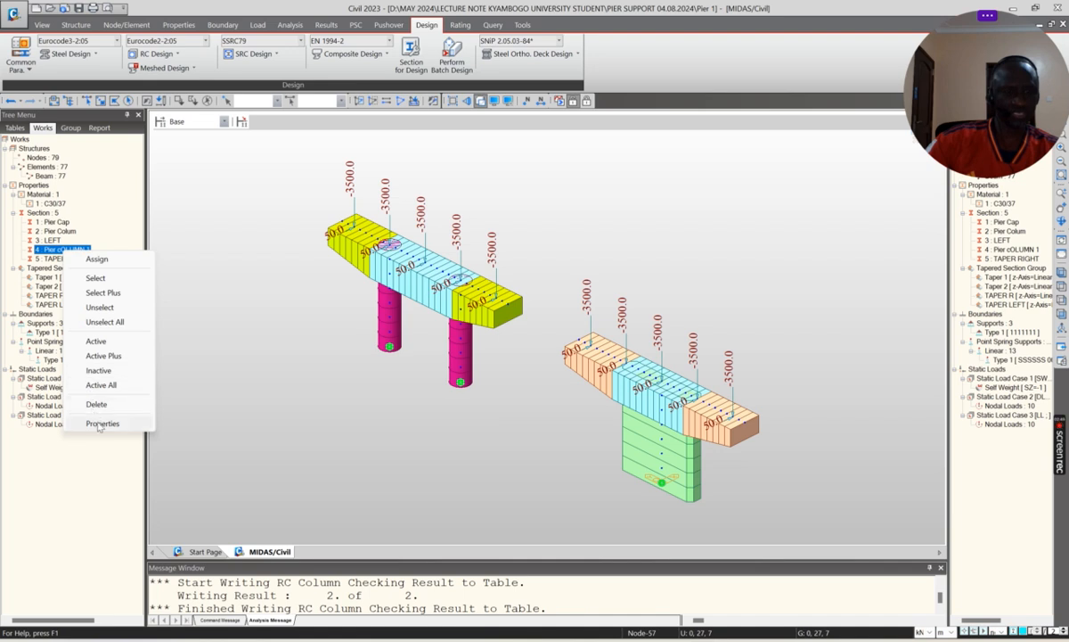
{"action": "left_click", "coordinate": [89, 397]}
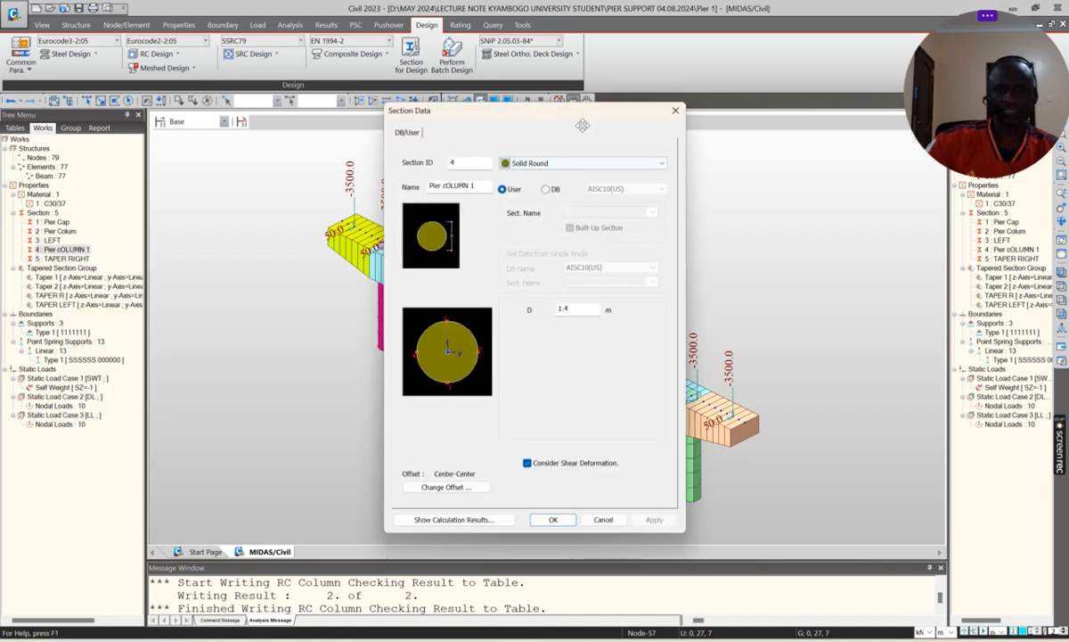
{"action": "left_click_drag", "start_coordinate": [579, 124], "coordinate": [724, 119]}
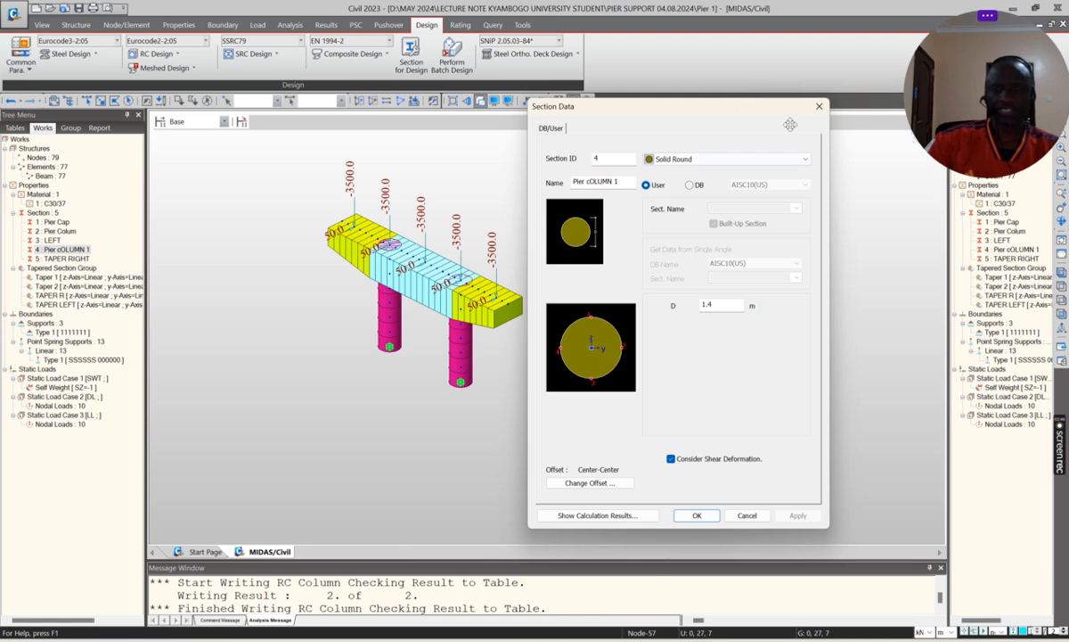
{"action": "left_click", "coordinate": [819, 107]}
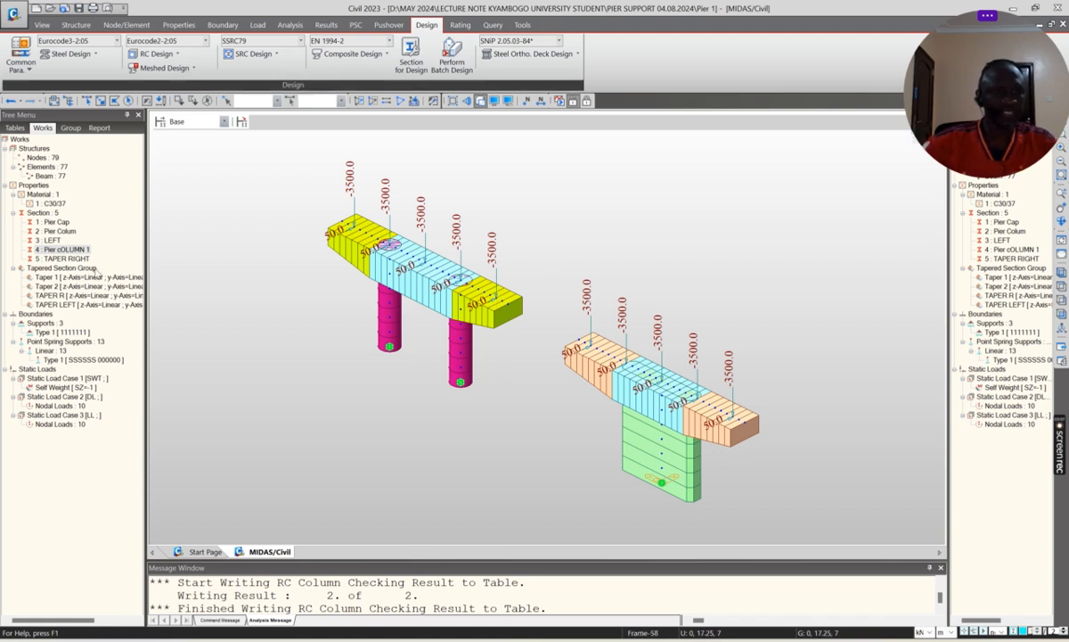
Review the tapered section data of TAPER RIGHT against the pier cap ends and close it without changes.
{"action": "left_click", "coordinate": [65, 260]}
{"action": "right_click", "coordinate": [64, 259]}
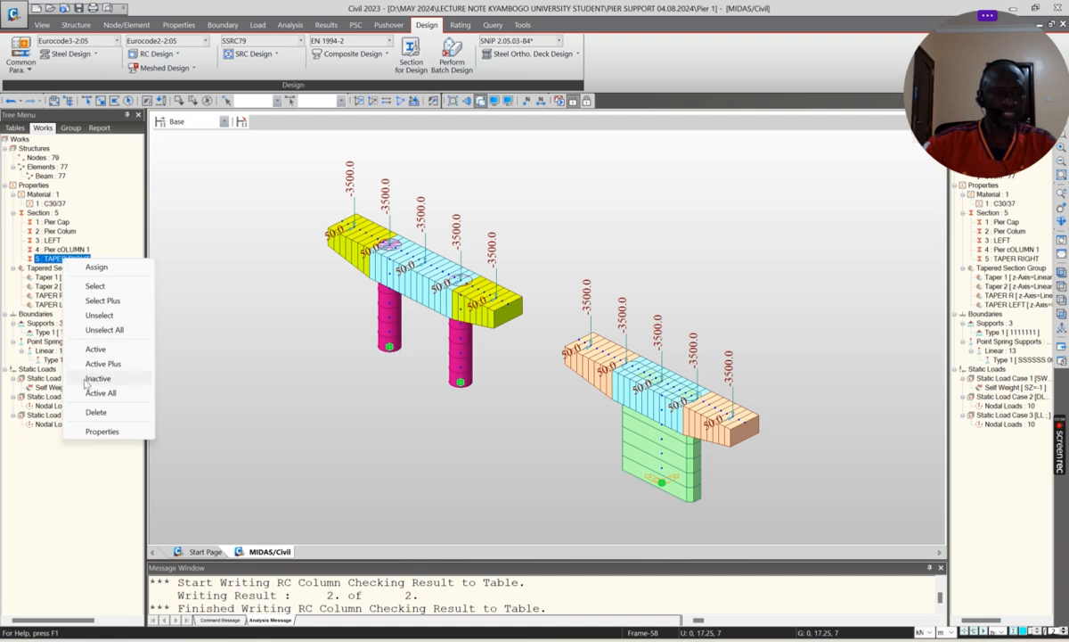
{"action": "left_click", "coordinate": [98, 406]}
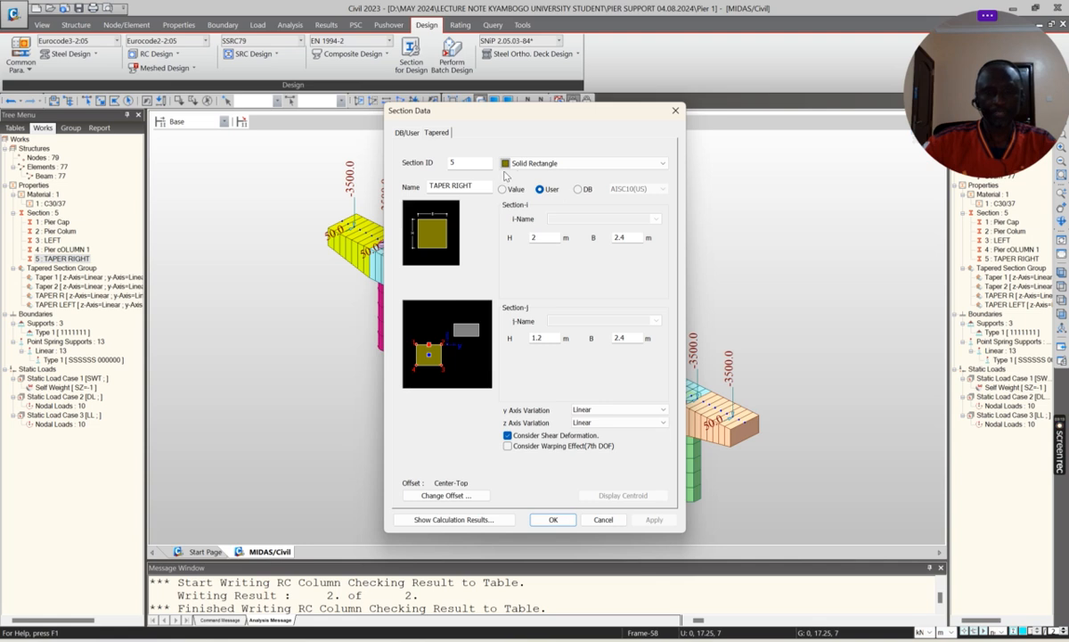
{"action": "left_click_drag", "start_coordinate": [473, 108], "coordinate": [572, 127]}
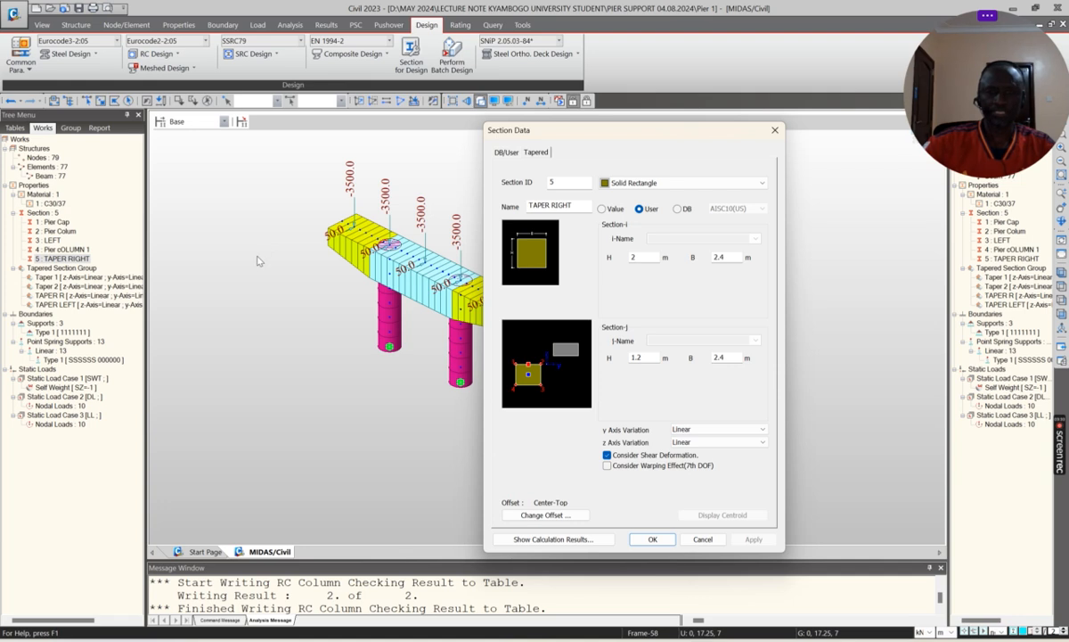
{"action": "left_click_drag", "start_coordinate": [584, 144], "coordinate": [783, 185]}
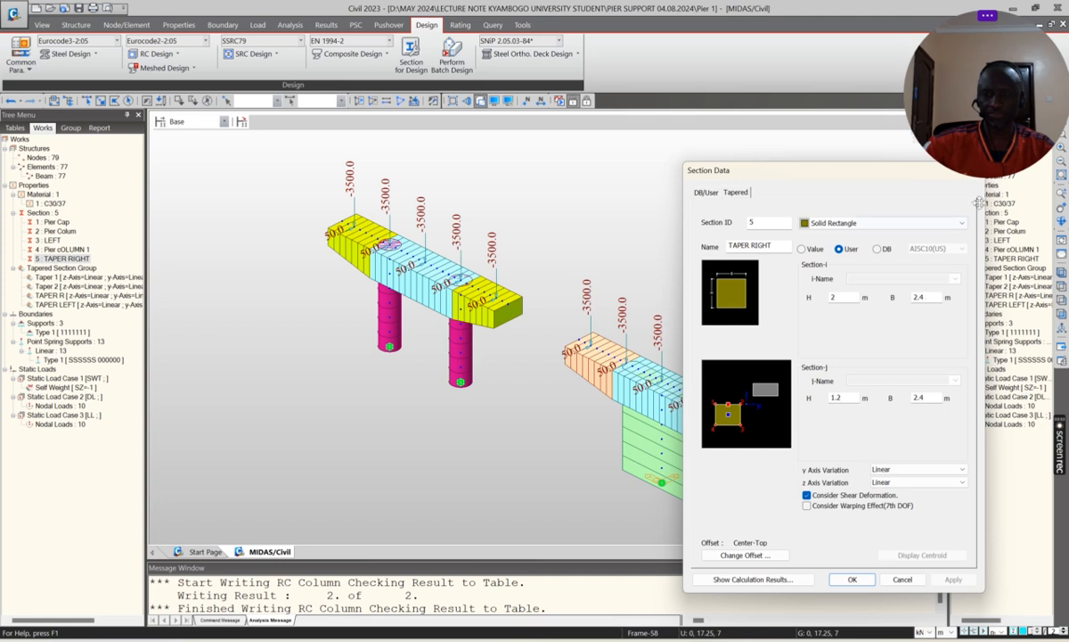
{"action": "left_click_drag", "start_coordinate": [793, 167], "coordinate": [624, 168]}
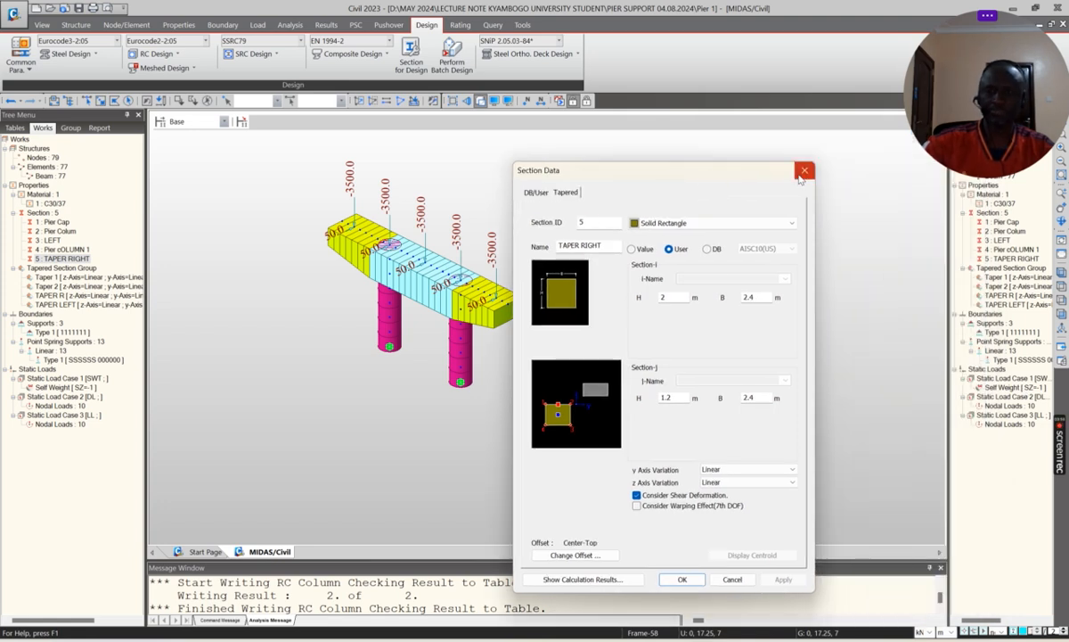
{"action": "left_click", "coordinate": [803, 170]}
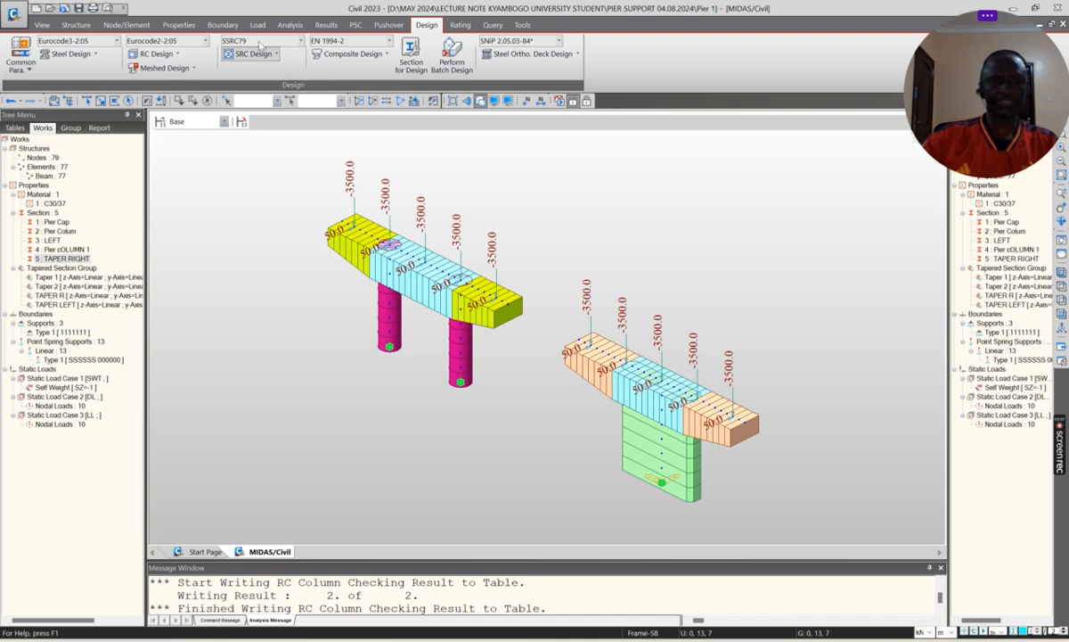
Check the defined tapered section groups and their element lists, and return to the works tree.
{"action": "left_click", "coordinate": [178, 24]}
{"action": "left_click", "coordinate": [362, 55]}
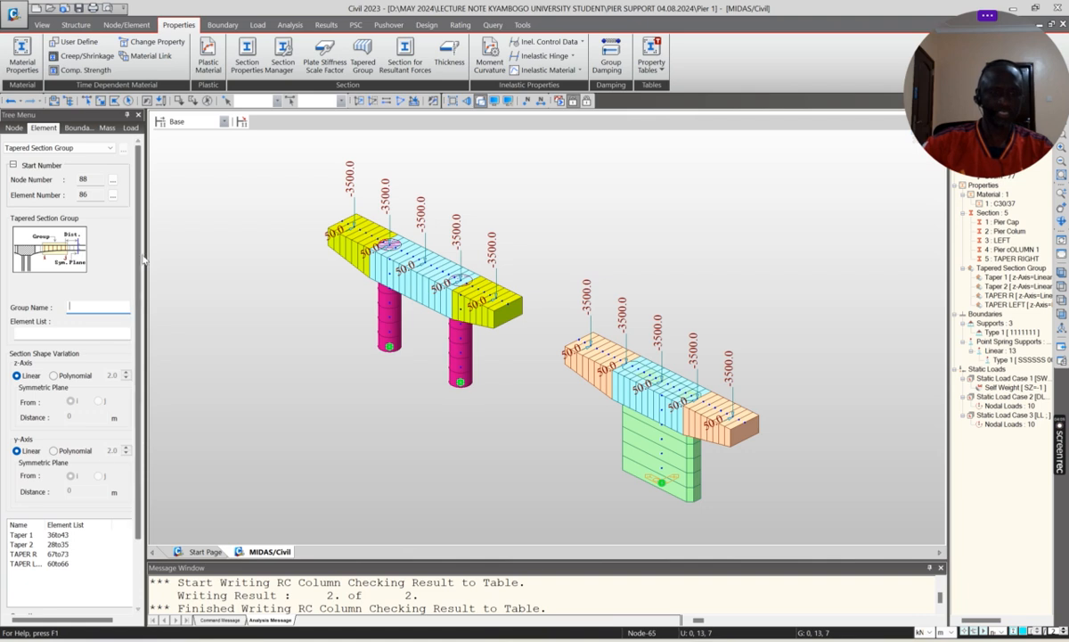
{"action": "scroll", "coordinate": [121, 517], "scroll_direction": "down", "scroll_amount": 3}
{"action": "left_click", "coordinate": [128, 599]}
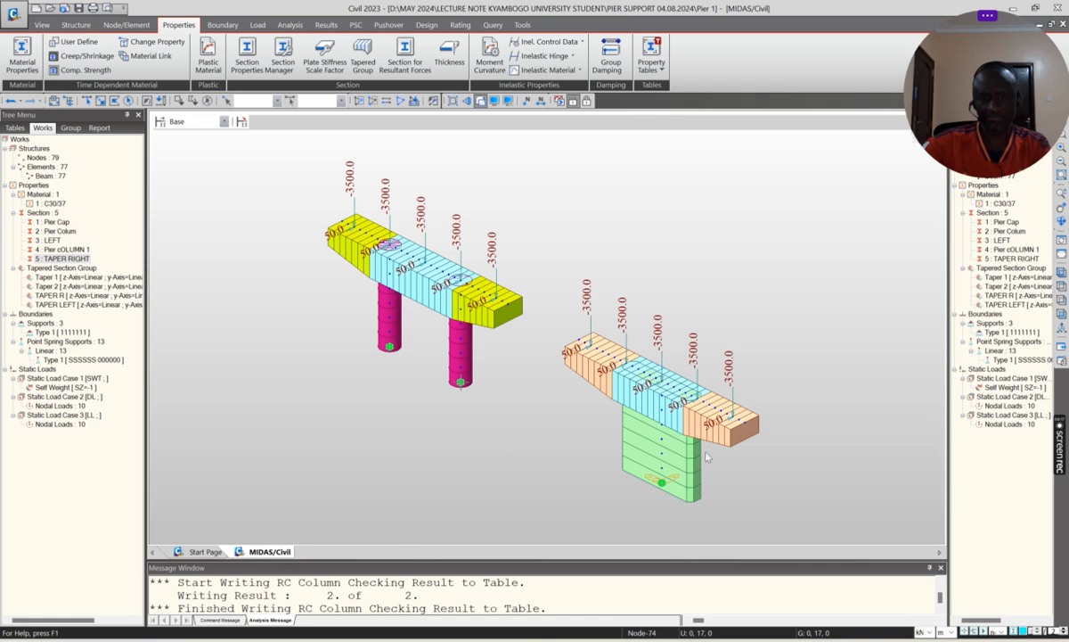
Inspect both pier models in front elevation and return to the isometric view.
{"action": "scroll", "coordinate": [596, 446], "scroll_direction": "up", "scroll_amount": 3}
{"action": "scroll", "coordinate": [570, 383], "scroll_direction": "down", "scroll_amount": 5}
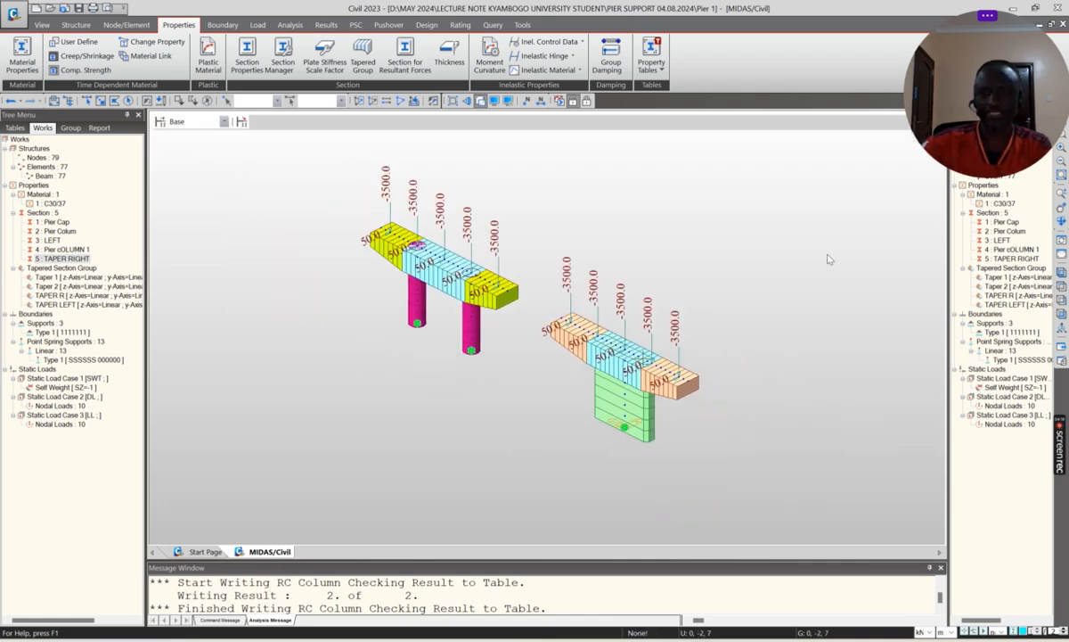
{"action": "left_click_drag", "start_coordinate": [973, 45], "coordinate": [964, 485]}
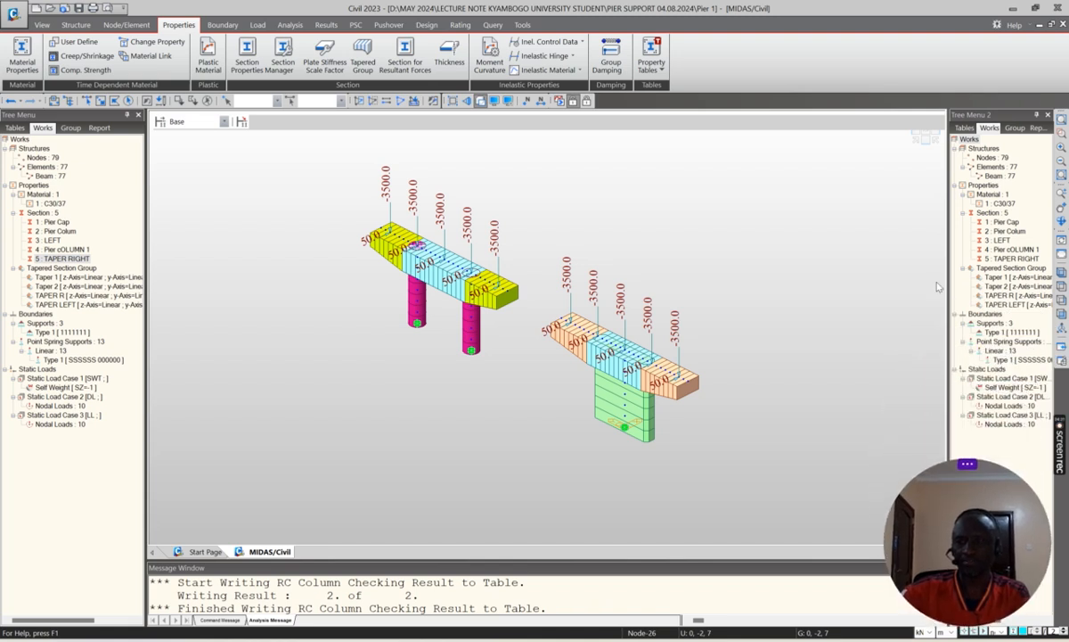
{"action": "left_click", "coordinate": [918, 136]}
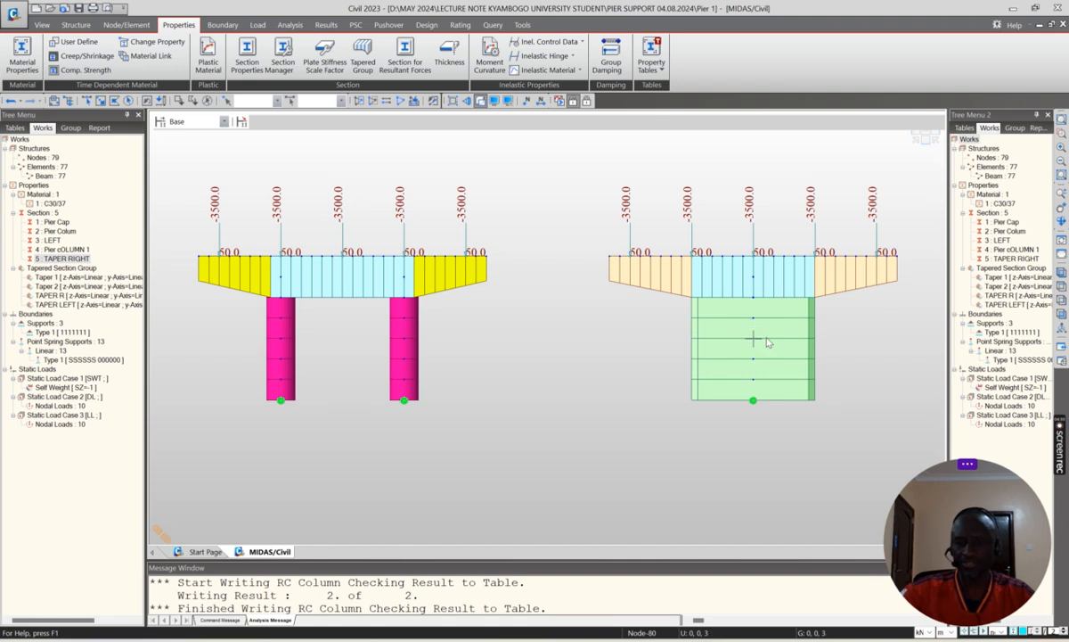
{"action": "left_click", "coordinate": [915, 142]}
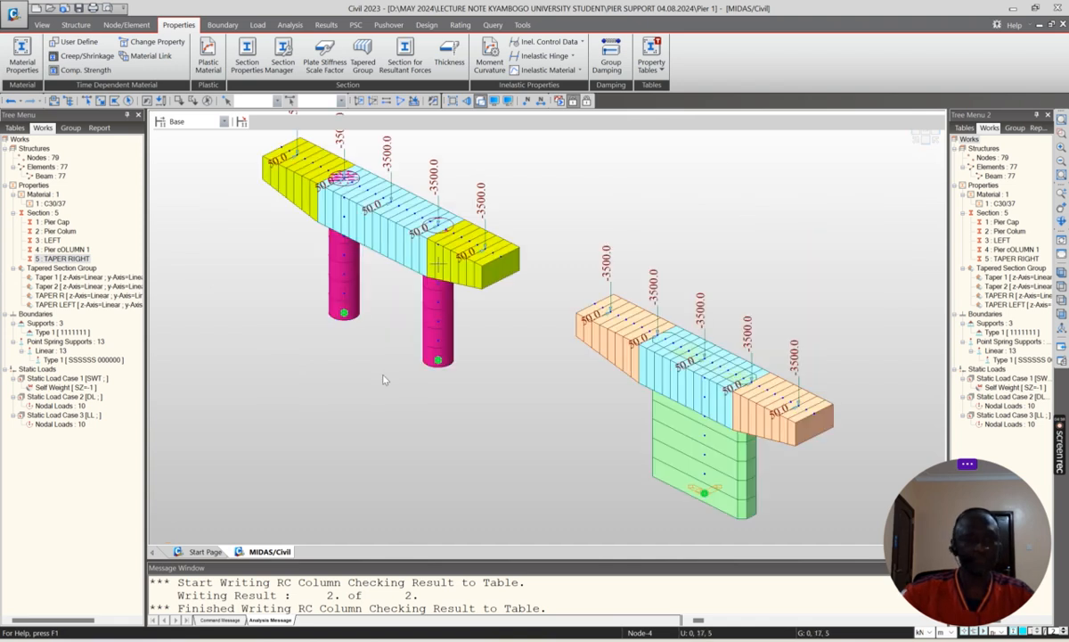
{"action": "scroll", "coordinate": [320, 419], "scroll_direction": "down", "scroll_amount": 4}
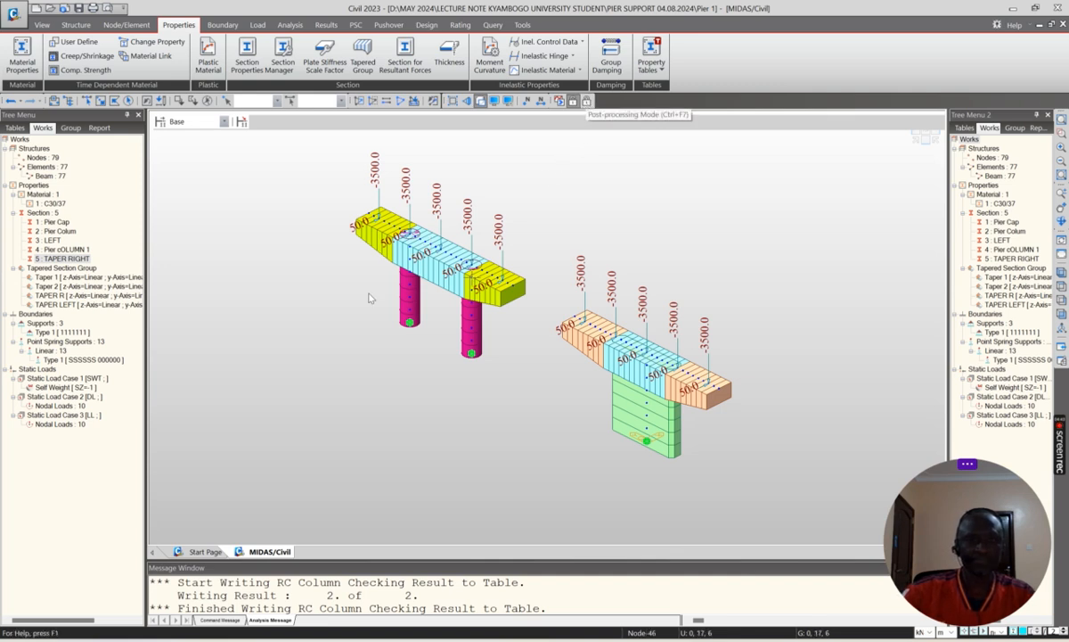
Display the Type 1 linear point spring supports and show the model as wireframe to examine where they act.
{"action": "left_click", "coordinate": [77, 359]}
{"action": "right_click", "coordinate": [77, 361]}
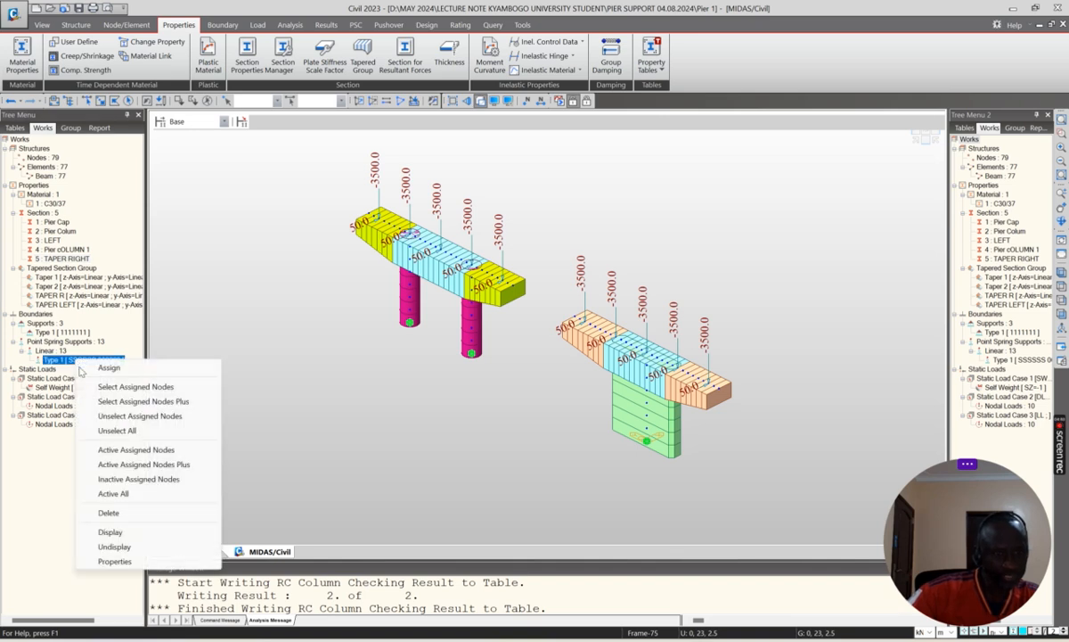
{"action": "left_click", "coordinate": [113, 546]}
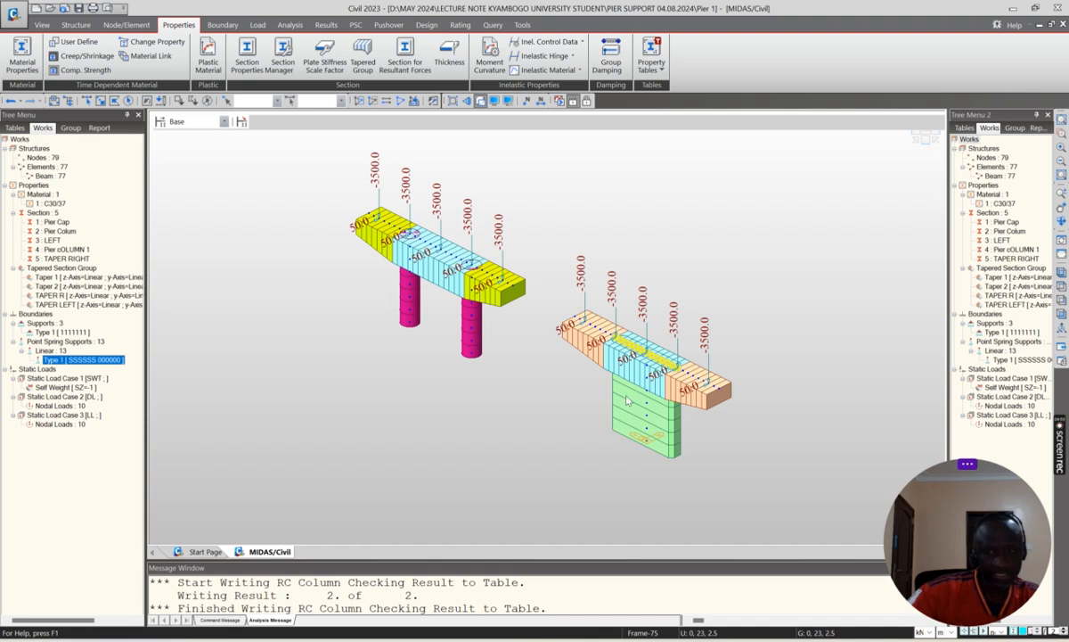
{"action": "scroll", "coordinate": [654, 370], "scroll_direction": "up", "scroll_amount": 2}
{"action": "scroll", "coordinate": [654, 370], "scroll_direction": "up", "scroll_amount": 5}
{"action": "scroll", "coordinate": [606, 352], "scroll_direction": "down", "scroll_amount": 4}
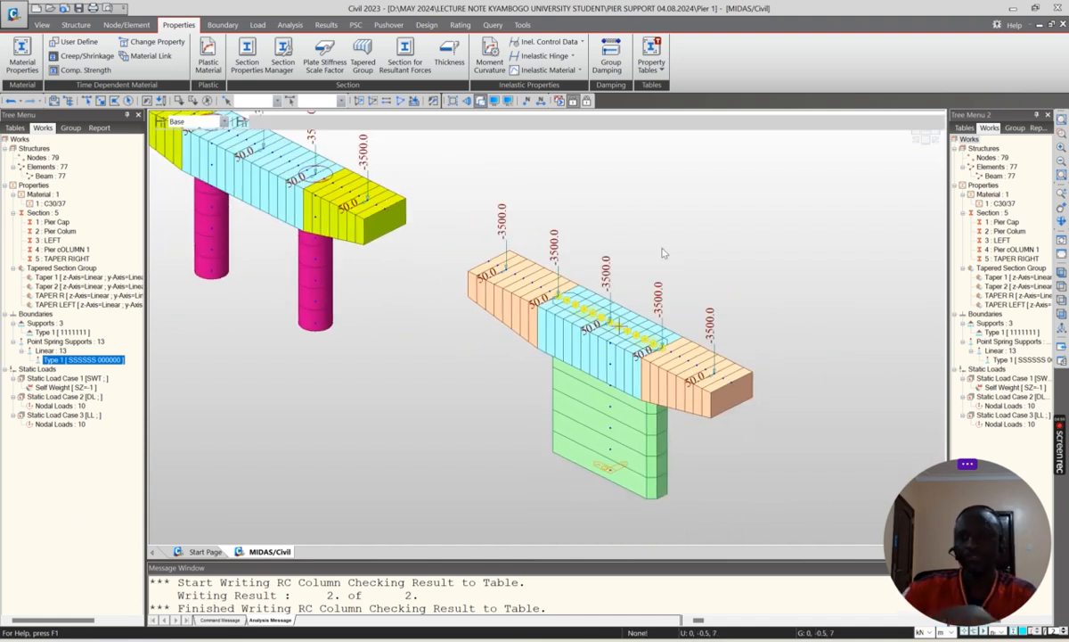
{"action": "left_click", "coordinate": [452, 101]}
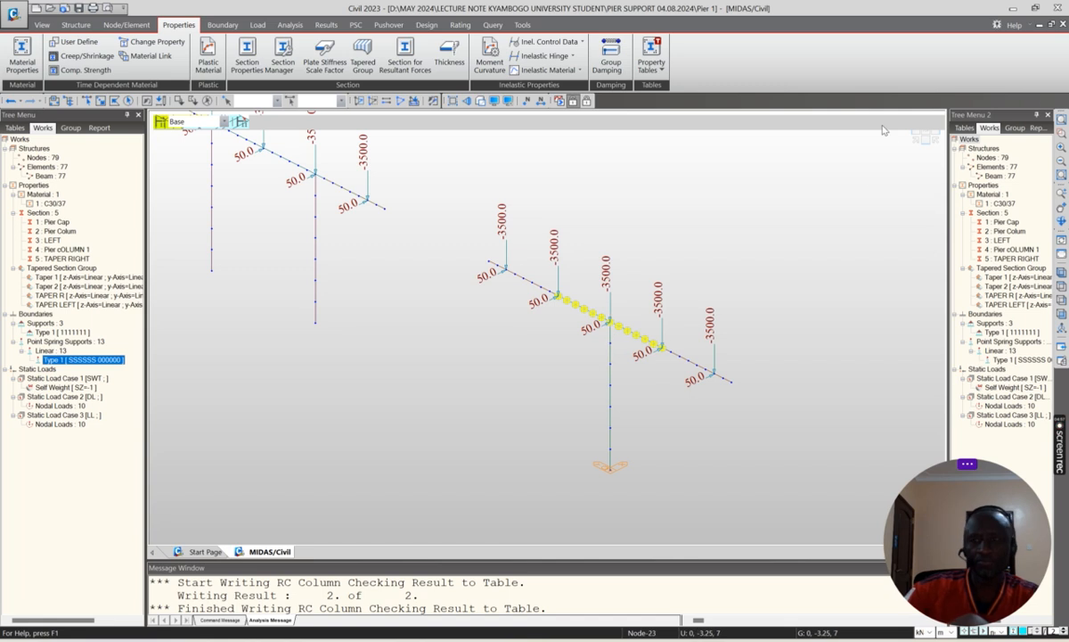
Show both piers in front elevation with rendered sections and inspect where the springs lie along the wide column's cap.
{"action": "left_click", "coordinate": [916, 134]}
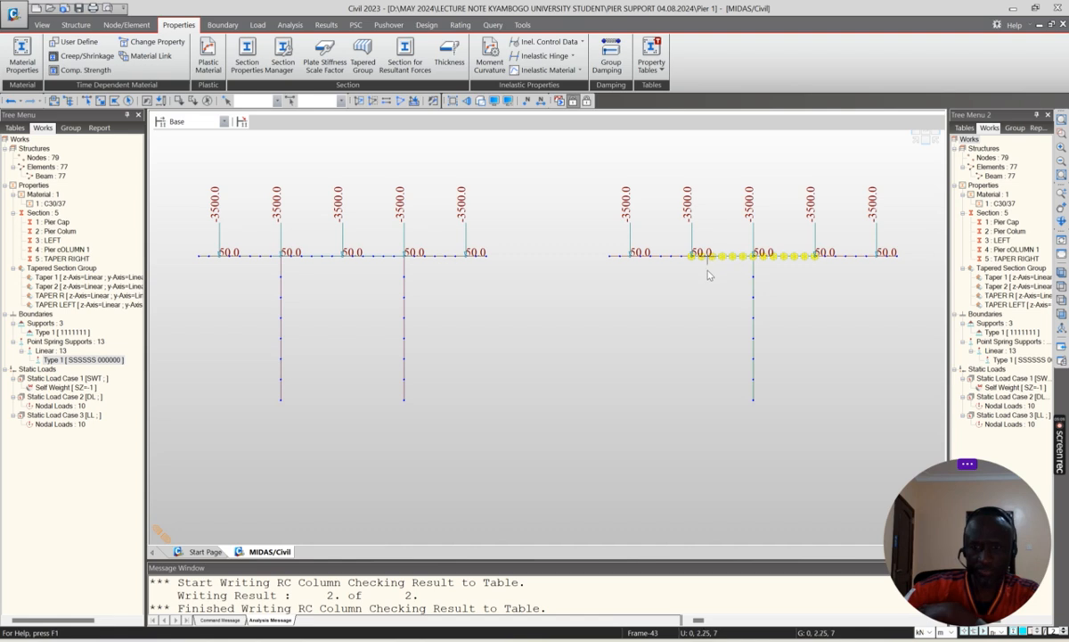
{"action": "key", "text": "ctrl+h"}
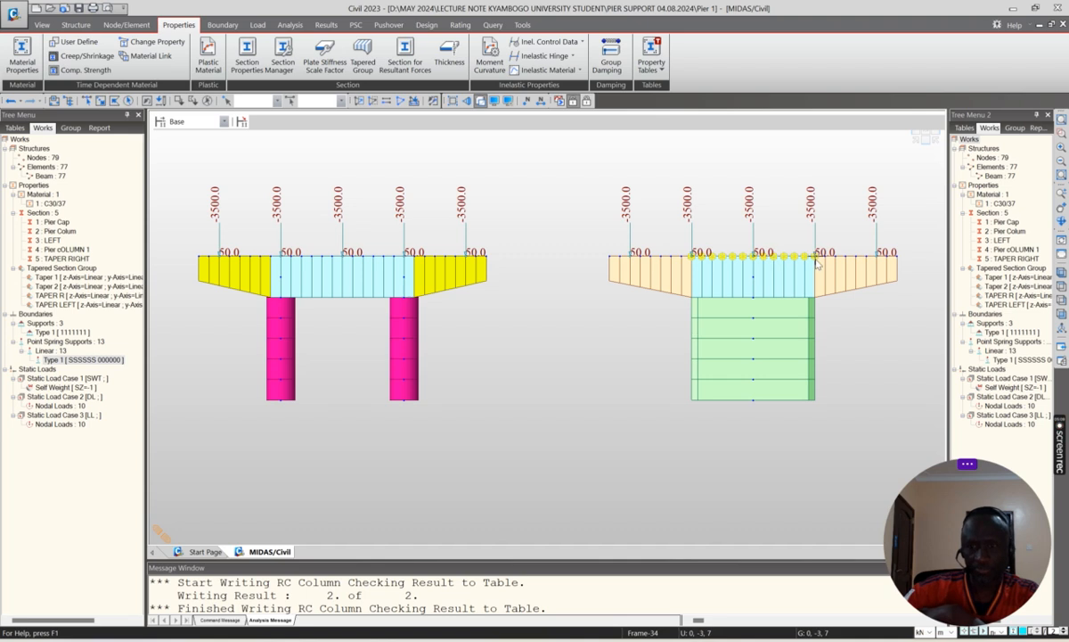
{"action": "mouse_move", "coordinate": [817, 259]}
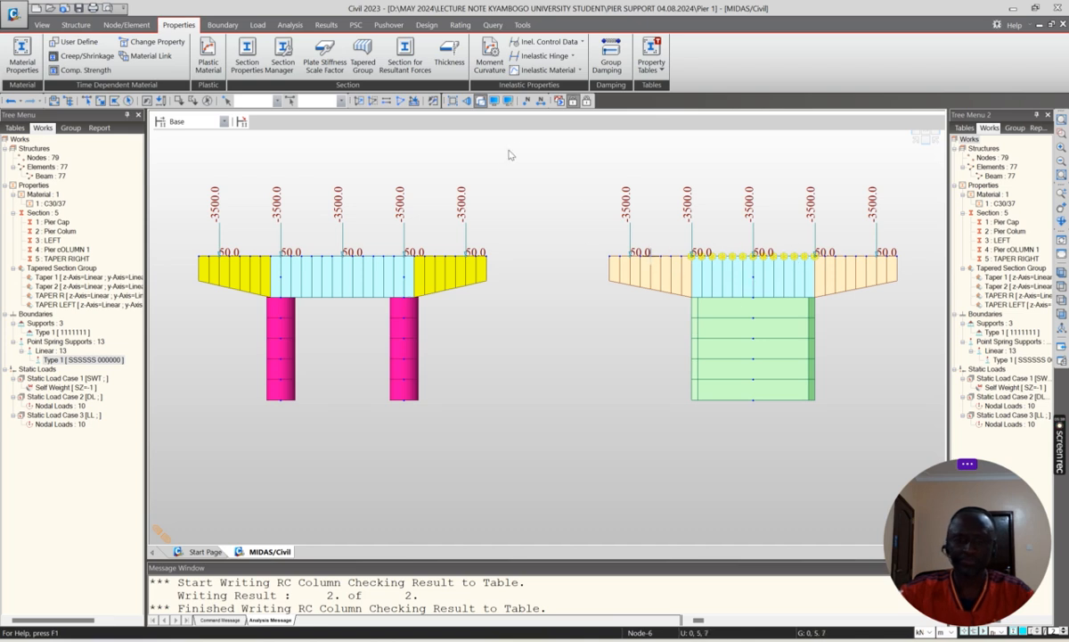
Run the analysis and display the My beam diagrams for load case ST: SWT.
{"action": "left_click", "coordinate": [560, 102]}
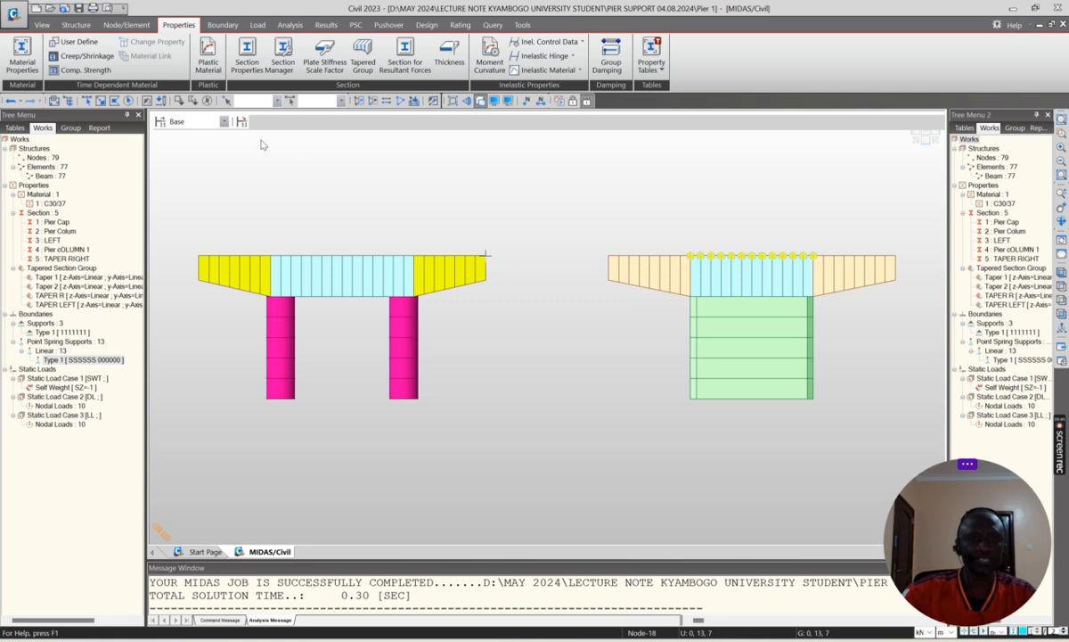
{"action": "left_click", "coordinate": [326, 25]}
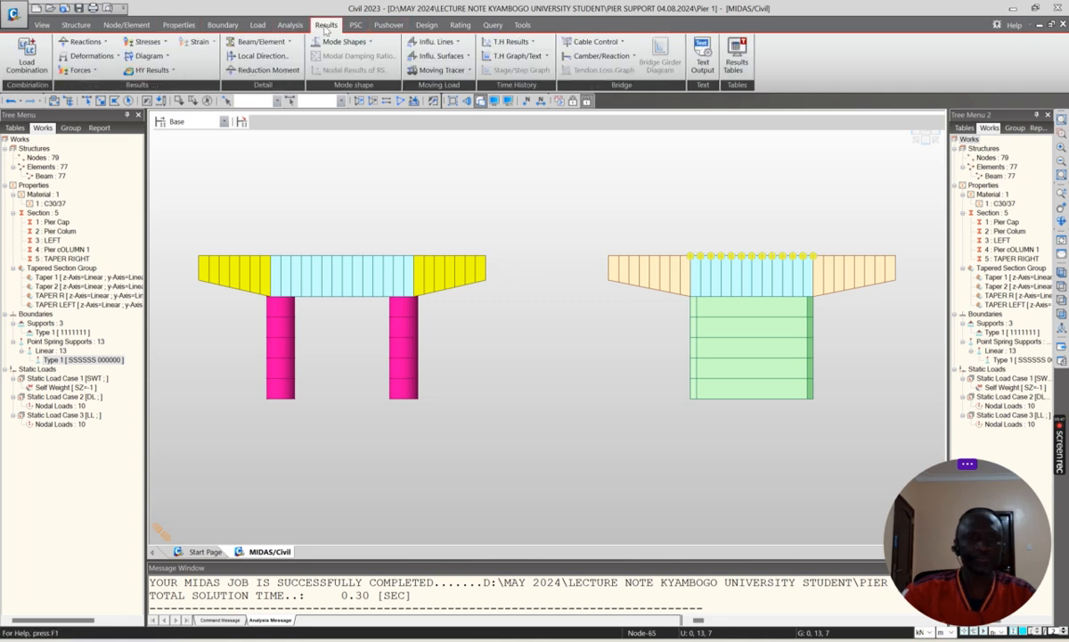
{"action": "left_click", "coordinate": [95, 73]}
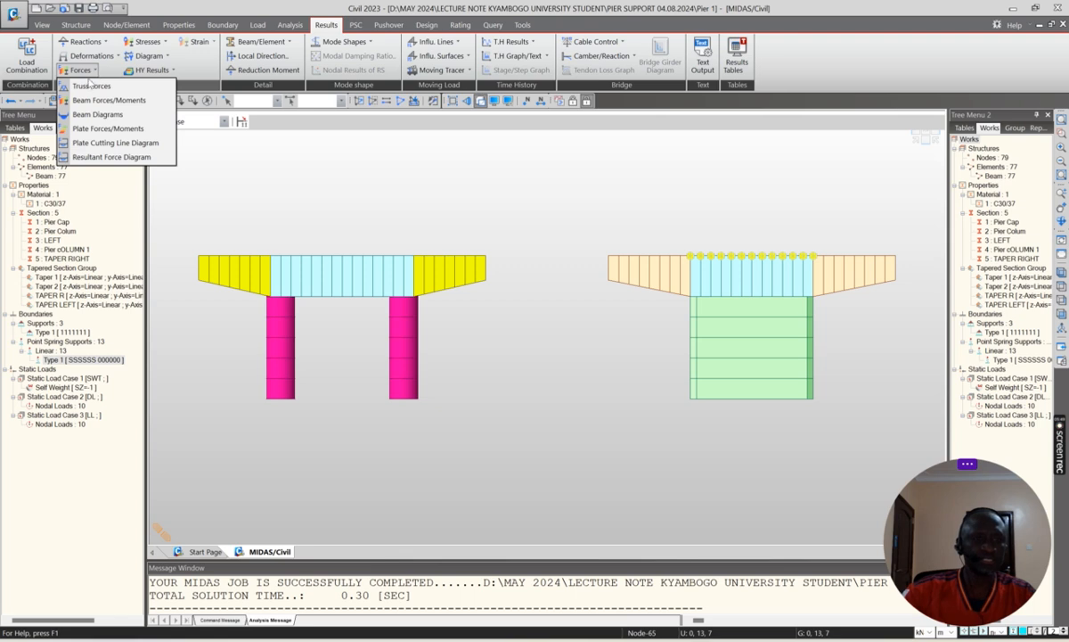
{"action": "left_click", "coordinate": [89, 114]}
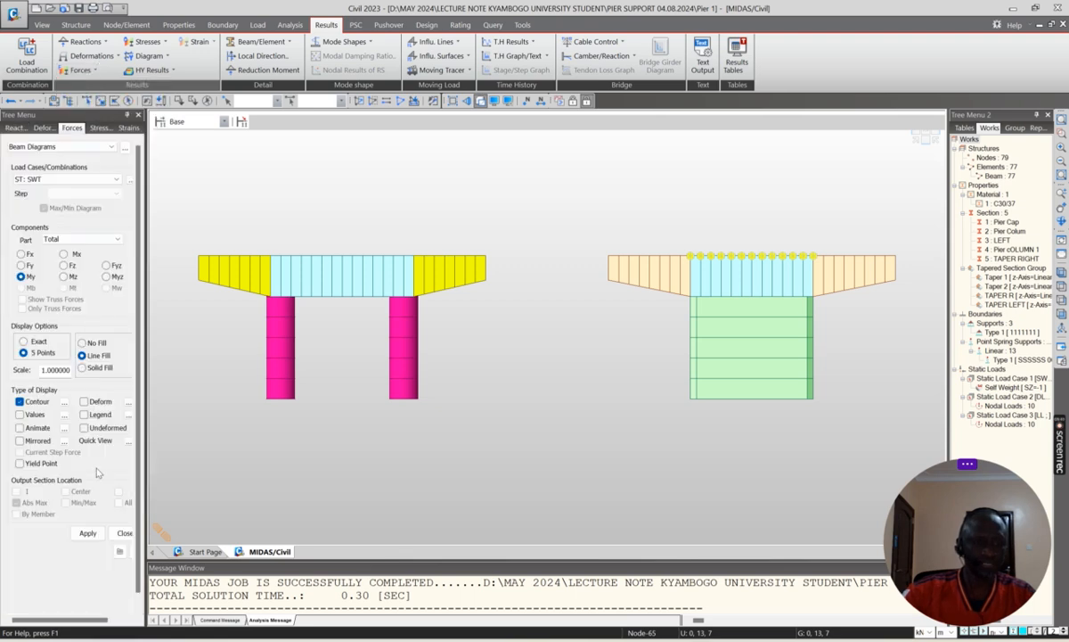
{"action": "left_click", "coordinate": [88, 533]}
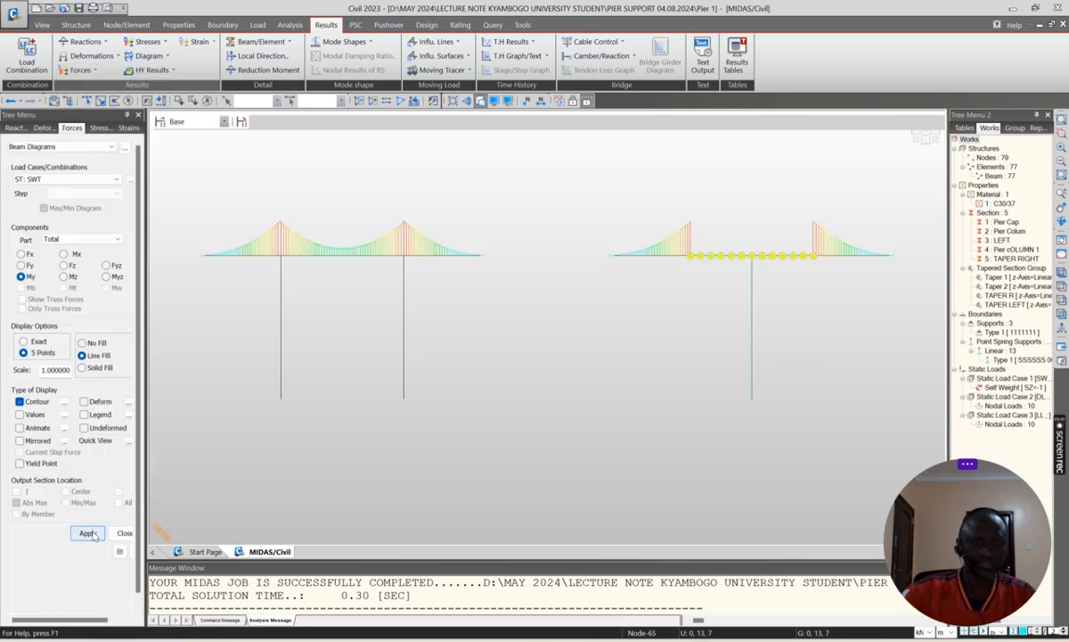
Redraw the My beam diagrams with solid fill, examine the moments at the spring-supported cap, and close the diagram settings.
{"action": "left_click", "coordinate": [82, 368]}
{"action": "left_click", "coordinate": [87, 533]}
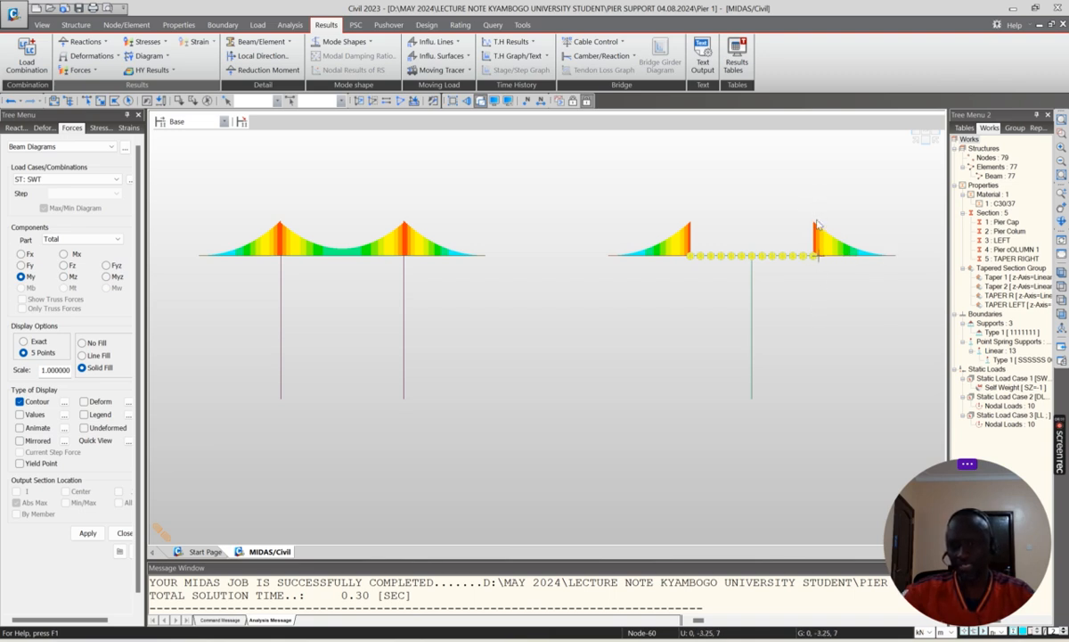
{"action": "scroll", "coordinate": [837, 243], "scroll_direction": "up", "scroll_amount": 3}
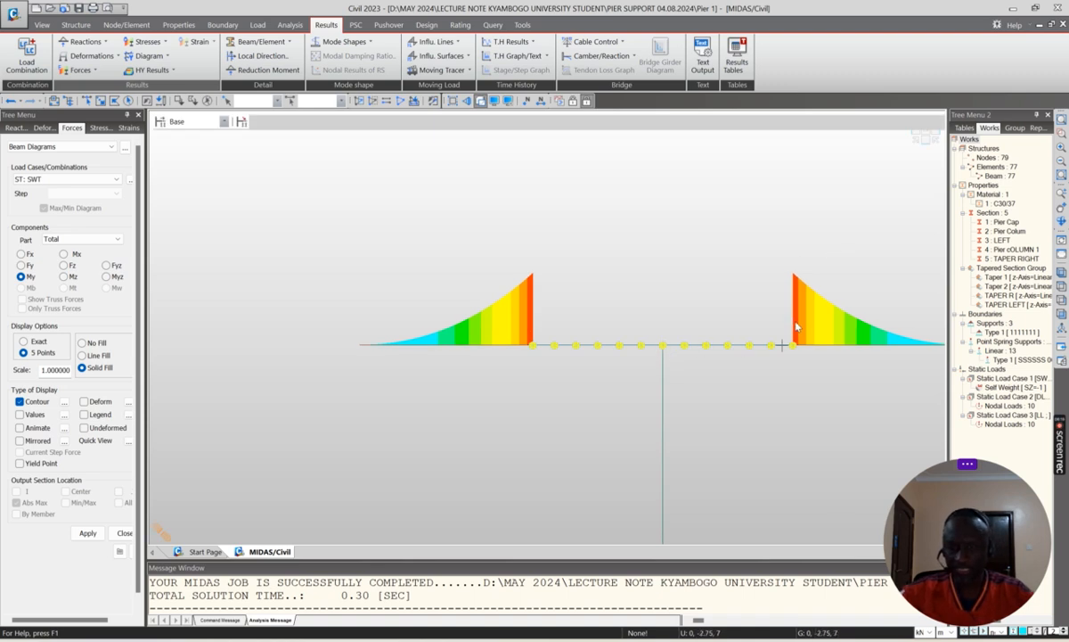
{"action": "scroll", "coordinate": [789, 352], "scroll_direction": "down", "scroll_amount": 4}
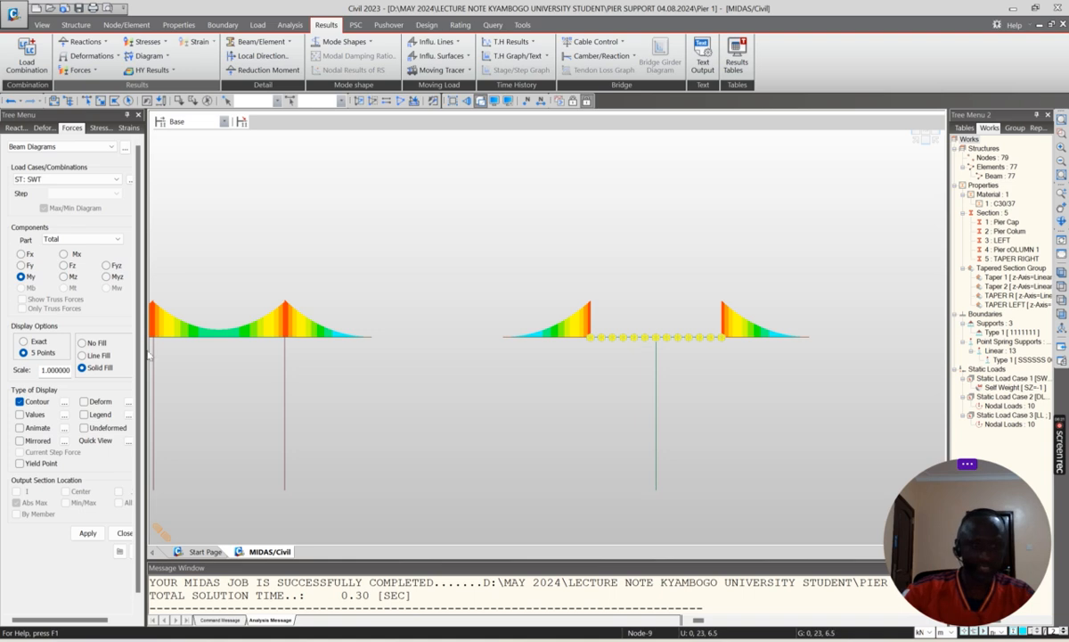
{"action": "left_click", "coordinate": [124, 532]}
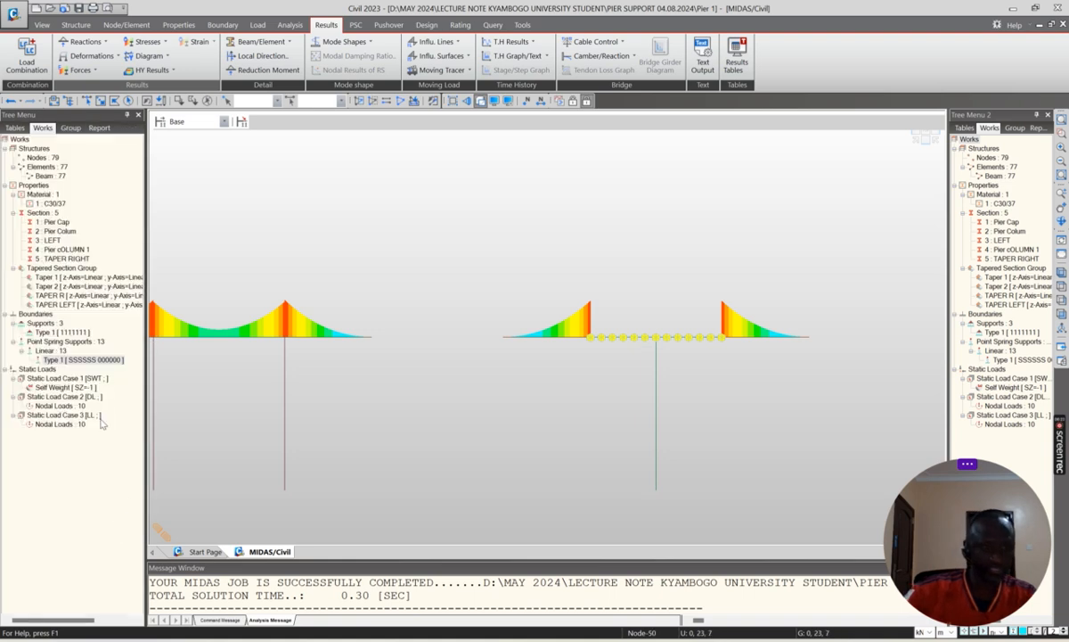
Delete the Type 1 linear point spring supports from the model.
{"action": "right_click", "coordinate": [70, 358]}
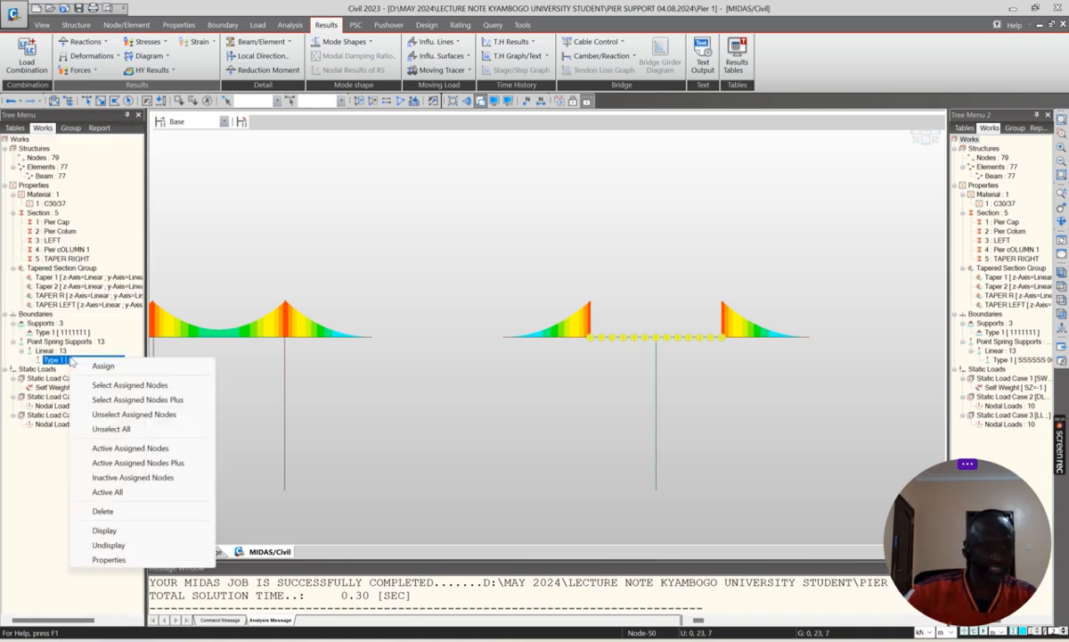
{"action": "left_click", "coordinate": [103, 511]}
{"action": "left_click", "coordinate": [535, 352]}
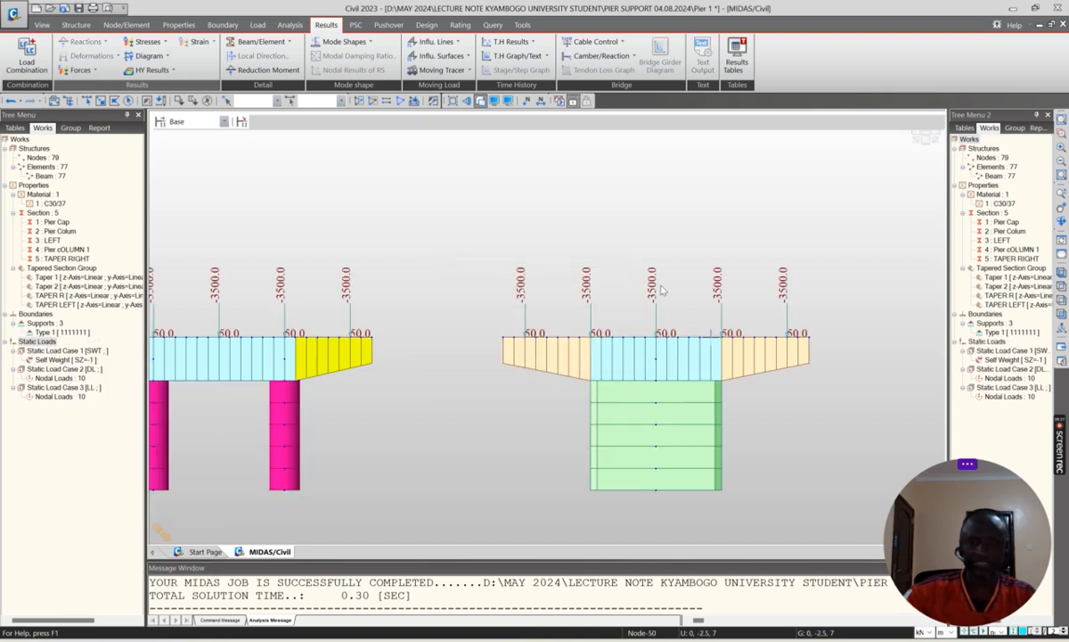
Rerun the analysis without the springs and display the SWT My beam diagrams with solid fill.
{"action": "left_click", "coordinate": [526, 101]}
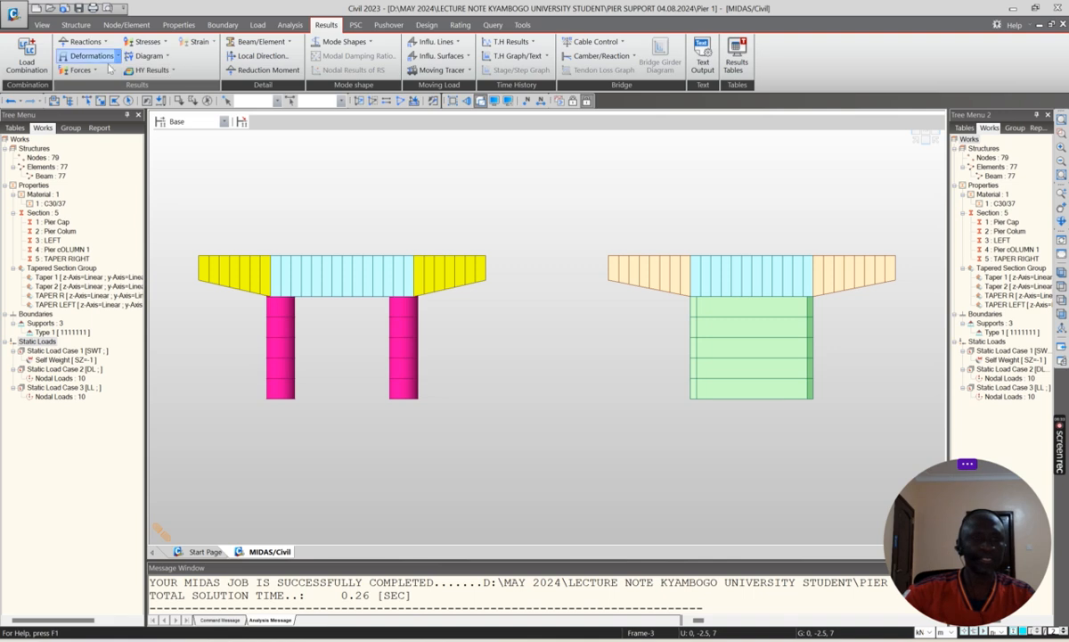
{"action": "left_click", "coordinate": [80, 70]}
{"action": "left_click", "coordinate": [96, 115]}
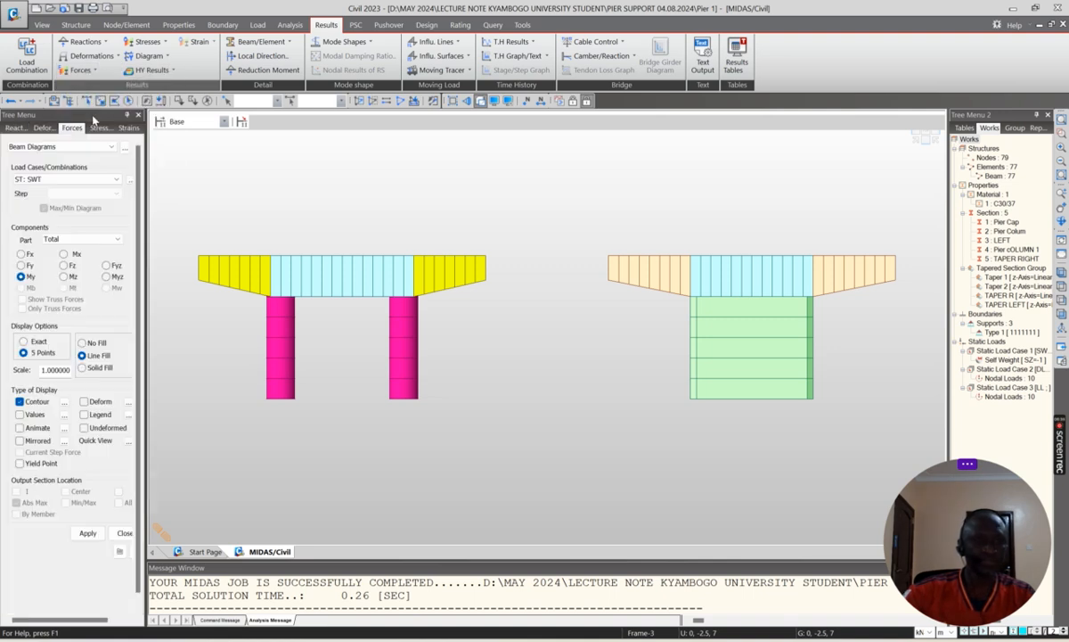
{"action": "left_click", "coordinate": [87, 535]}
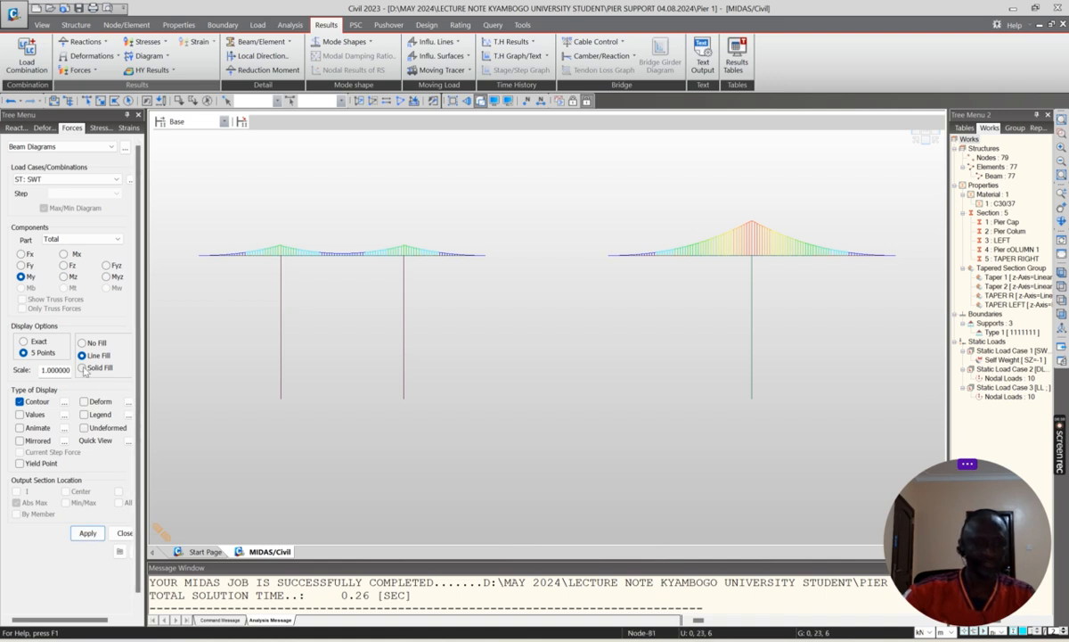
{"action": "left_click", "coordinate": [82, 368]}
{"action": "left_click", "coordinate": [86, 533]}
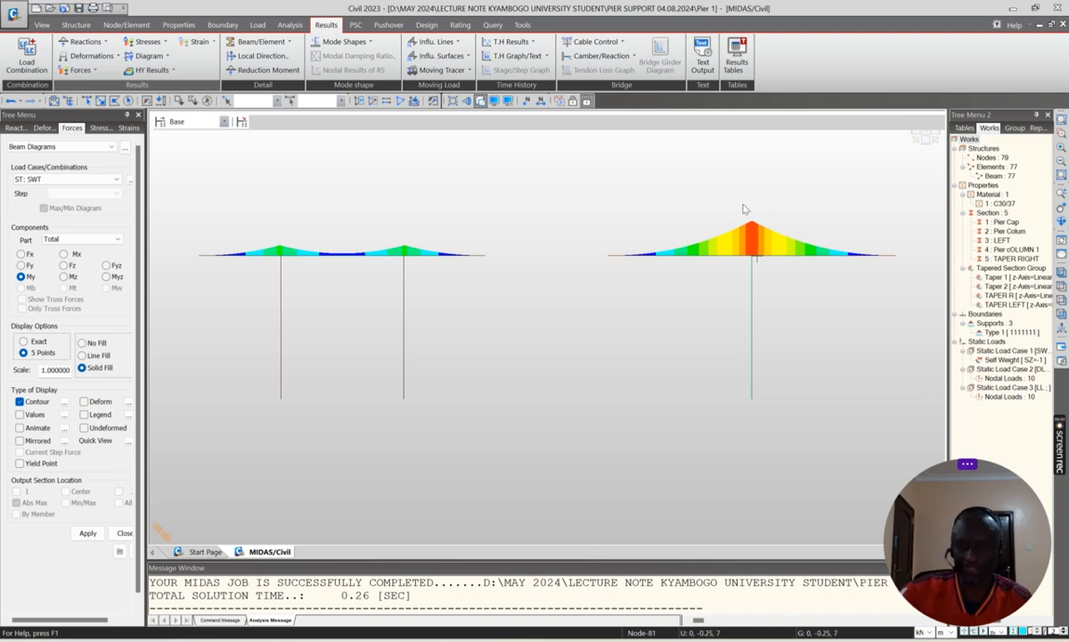
Examine the single-column pier's moment shape and add value labels to the My beam diagrams.
{"action": "scroll", "coordinate": [818, 247], "scroll_direction": "up", "scroll_amount": 1}
{"action": "scroll", "coordinate": [817, 246], "scroll_direction": "up", "scroll_amount": 3}
{"action": "scroll", "coordinate": [882, 246], "scroll_direction": "down", "scroll_amount": 1}
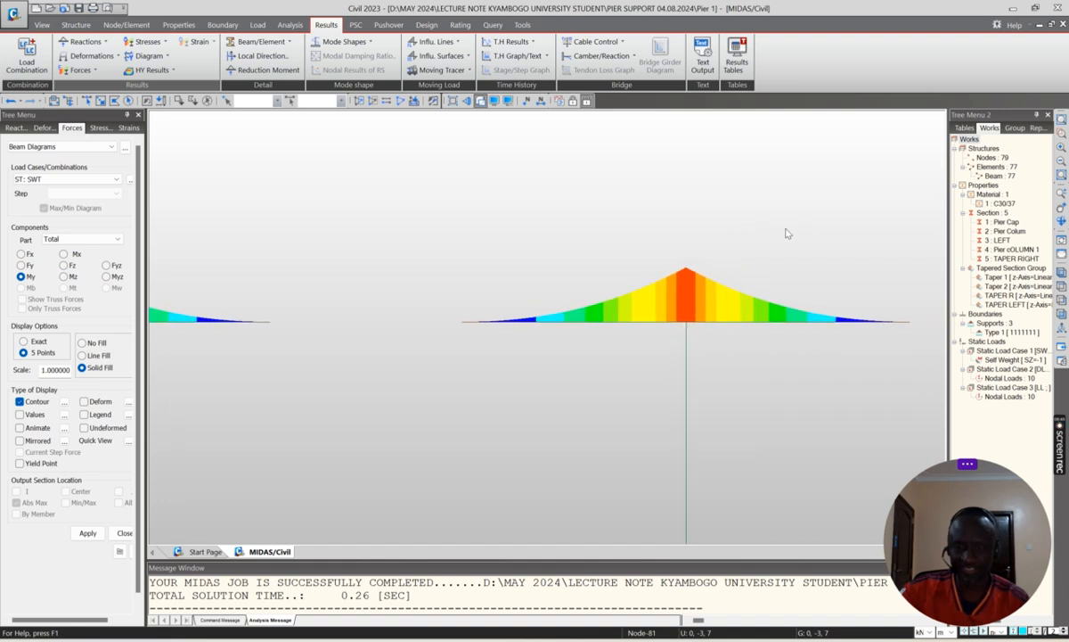
{"action": "scroll", "coordinate": [723, 360], "scroll_direction": "up", "scroll_amount": 2}
{"action": "scroll", "coordinate": [606, 308], "scroll_direction": "down", "scroll_amount": 3}
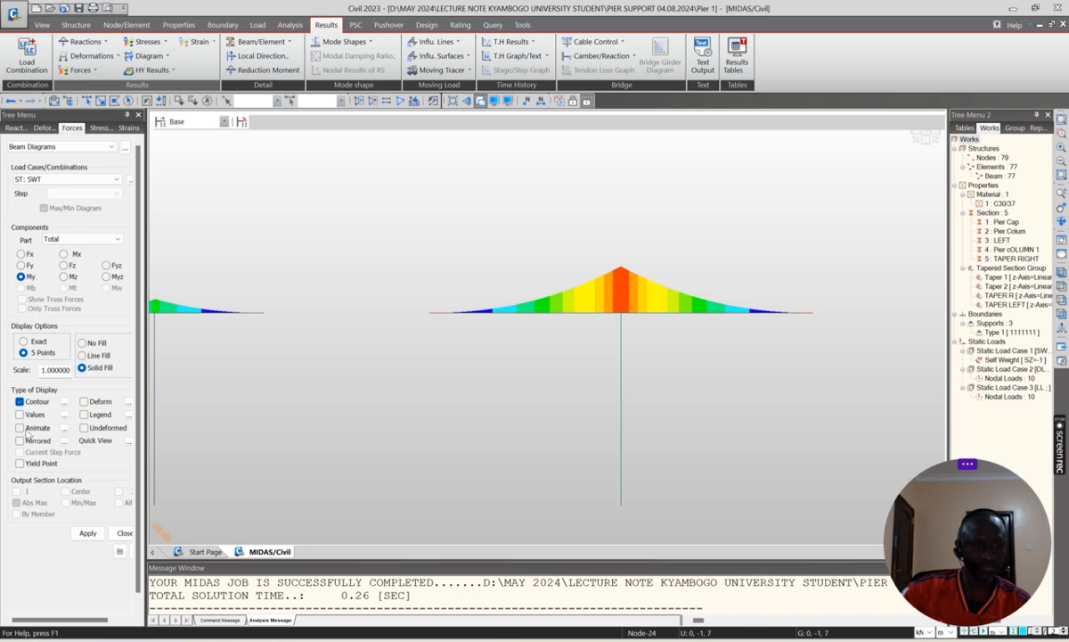
{"action": "left_click", "coordinate": [20, 414]}
{"action": "left_click", "coordinate": [87, 532]}
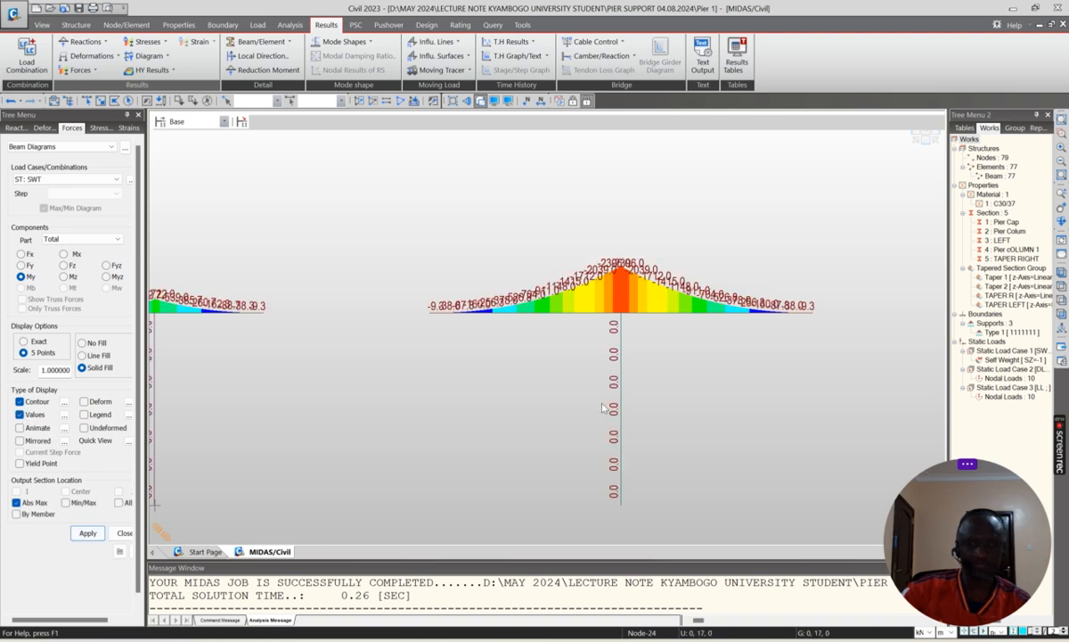
Examine the labelled self-weight My moments along both pier caps, comparing the single-column peak with the two-column pier.
{"action": "scroll", "coordinate": [769, 264], "scroll_direction": "up", "scroll_amount": 3}
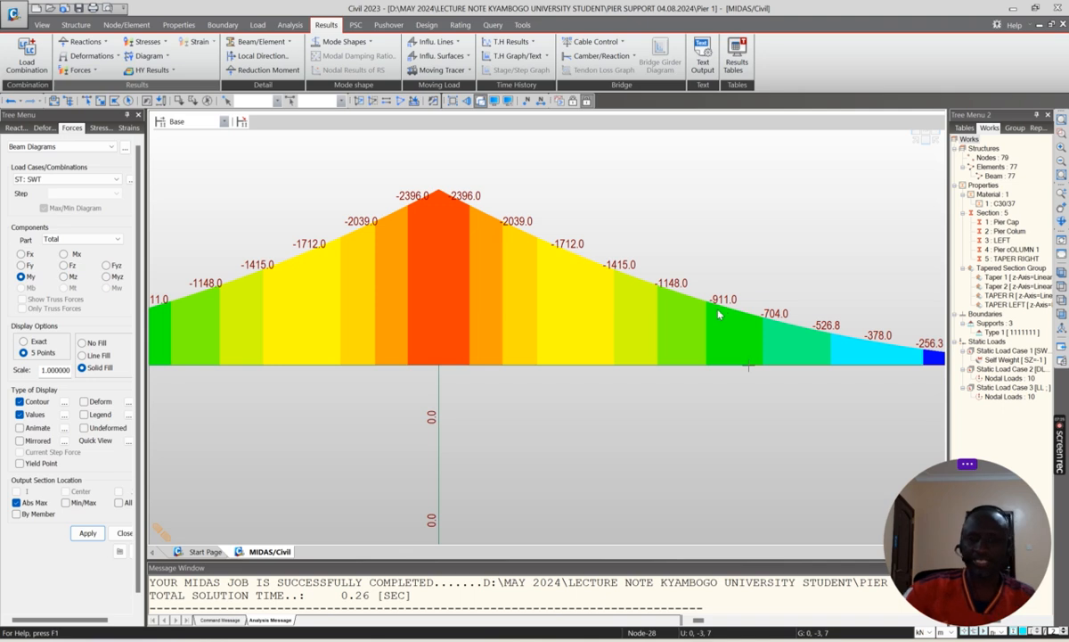
{"action": "scroll", "coordinate": [577, 353], "scroll_direction": "down", "scroll_amount": 3}
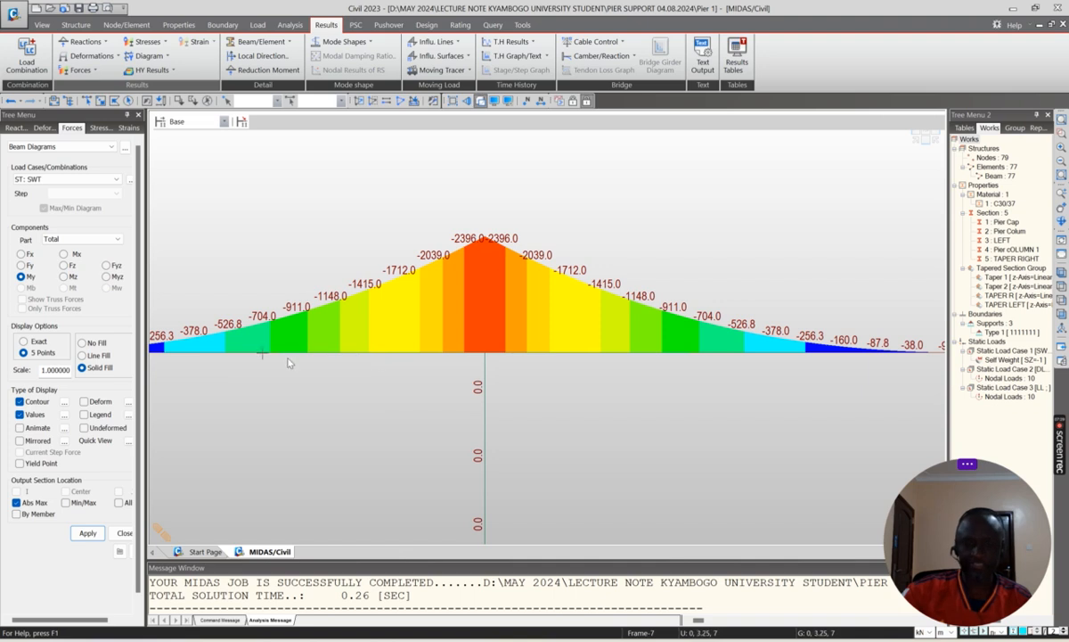
{"action": "scroll", "coordinate": [450, 385], "scroll_direction": "down", "scroll_amount": 2}
{"action": "scroll", "coordinate": [450, 385], "scroll_direction": "down", "scroll_amount": 5}
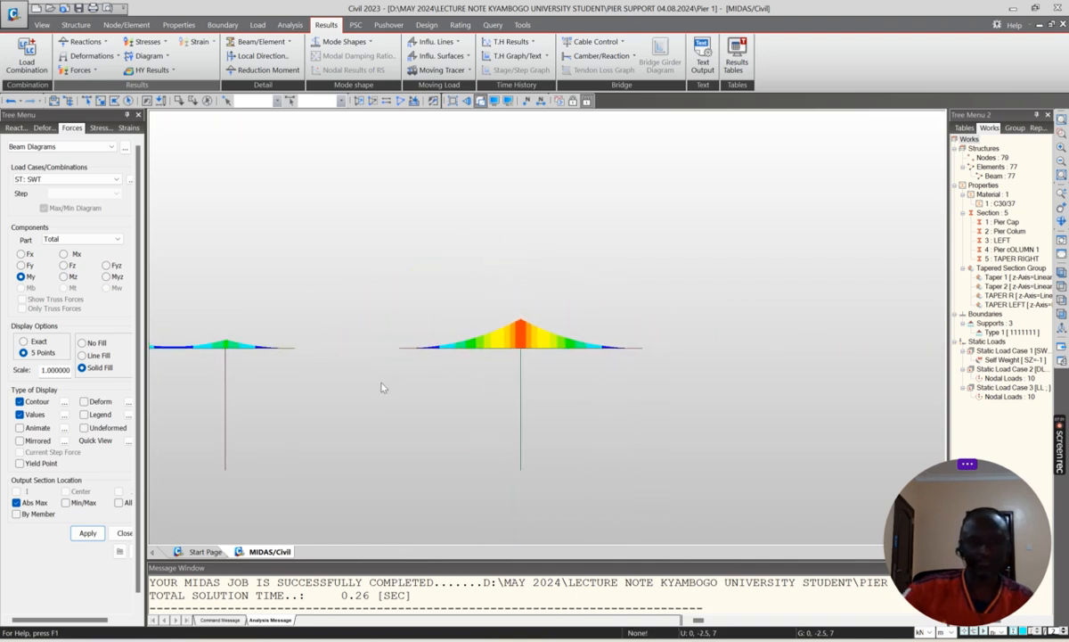
{"action": "scroll", "coordinate": [401, 345], "scroll_direction": "up", "scroll_amount": 6}
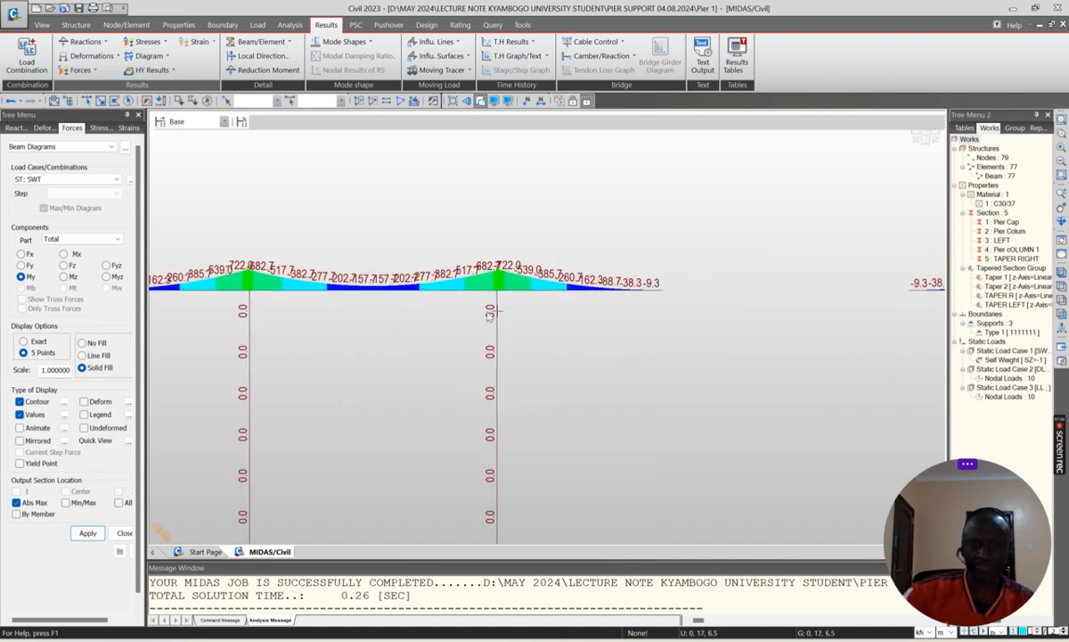
{"action": "scroll", "coordinate": [432, 299], "scroll_direction": "down", "scroll_amount": 6}
{"action": "scroll", "coordinate": [664, 337], "scroll_direction": "up", "scroll_amount": 6}
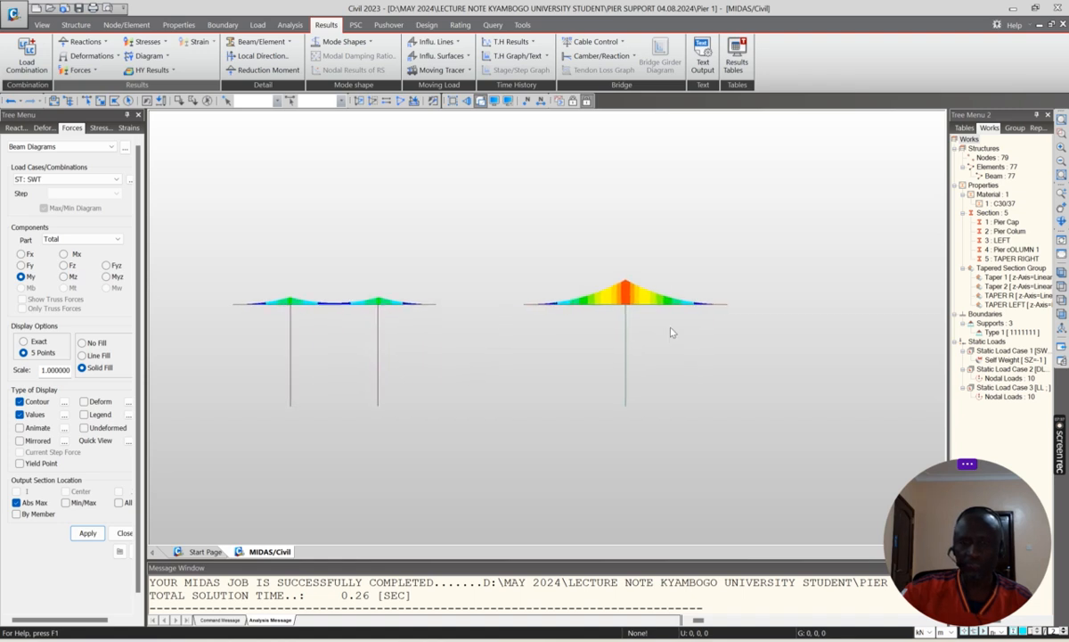
{"action": "scroll", "coordinate": [535, 294], "scroll_direction": "up", "scroll_amount": 2}
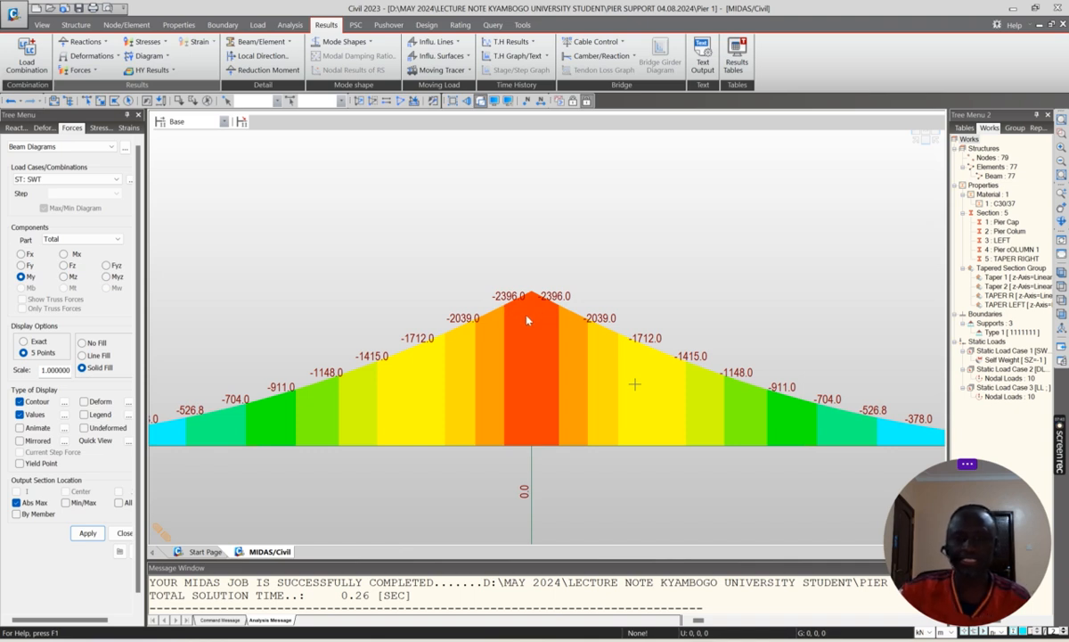
{"action": "scroll", "coordinate": [552, 284], "scroll_direction": "down", "scroll_amount": 4}
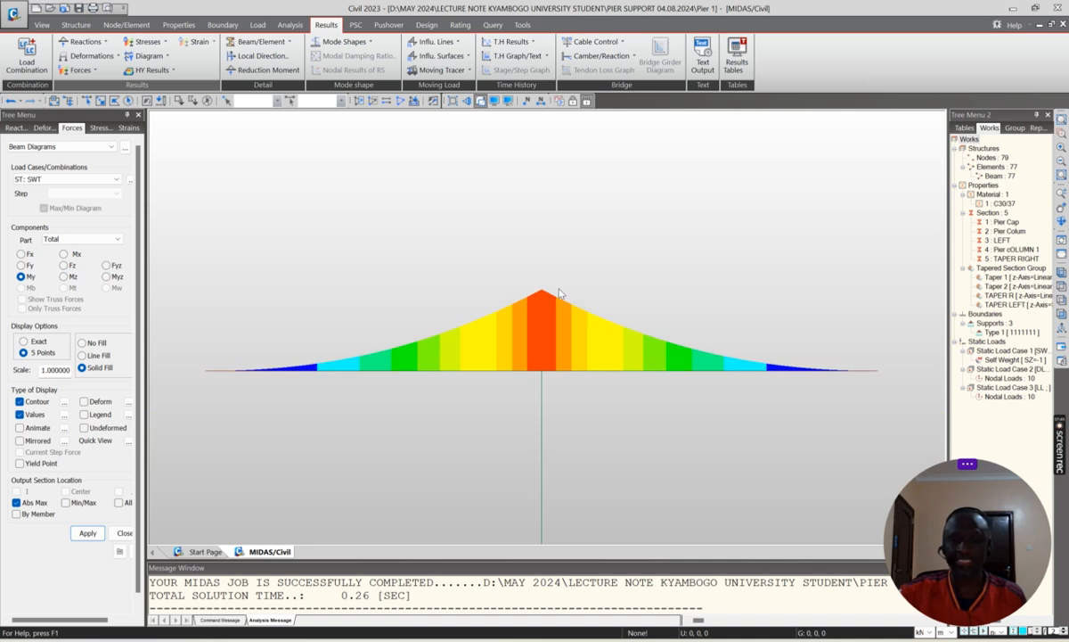
{"action": "scroll", "coordinate": [709, 347], "scroll_direction": "up", "scroll_amount": 4}
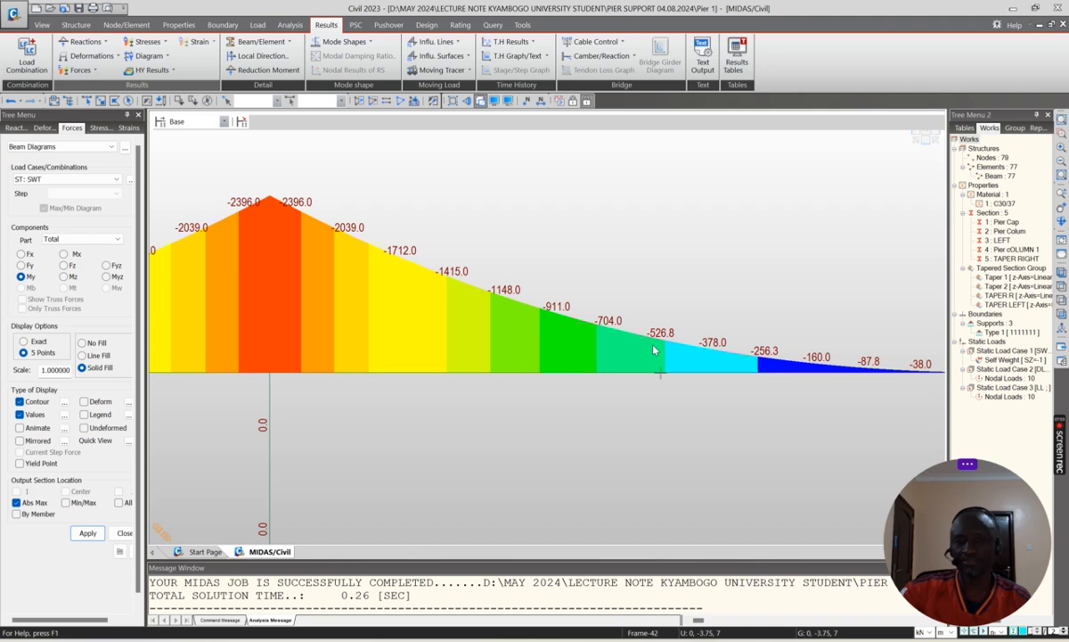
{"action": "scroll", "coordinate": [602, 351], "scroll_direction": "down", "scroll_amount": 3}
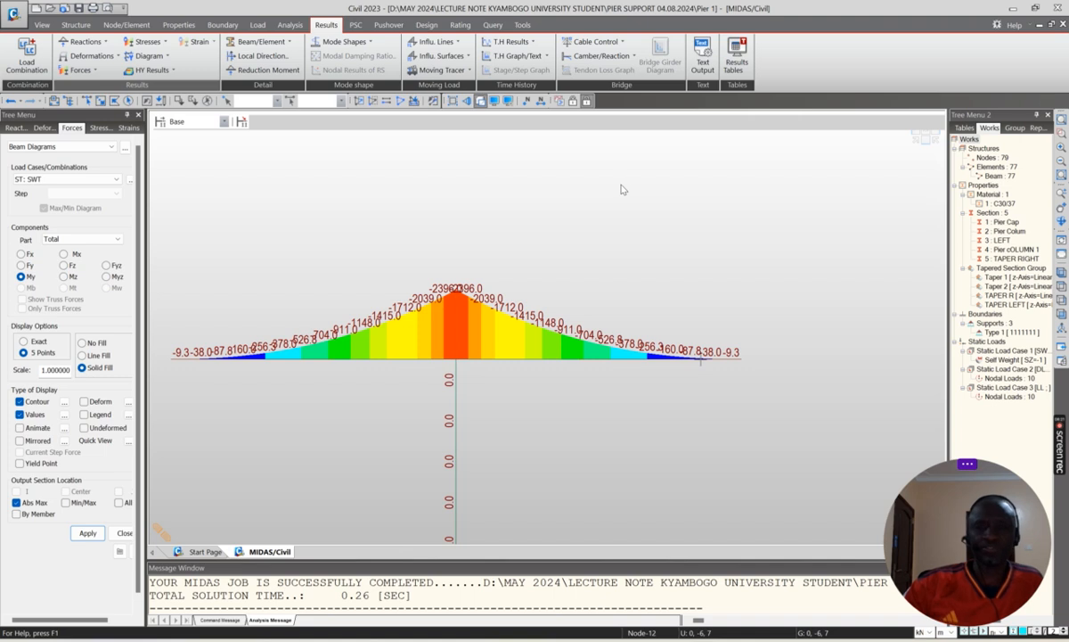
Unlock the model and add linear point springs fixed in all six directions to the pier cap nodes above the wide single column.
{"action": "left_click", "coordinate": [574, 102]}
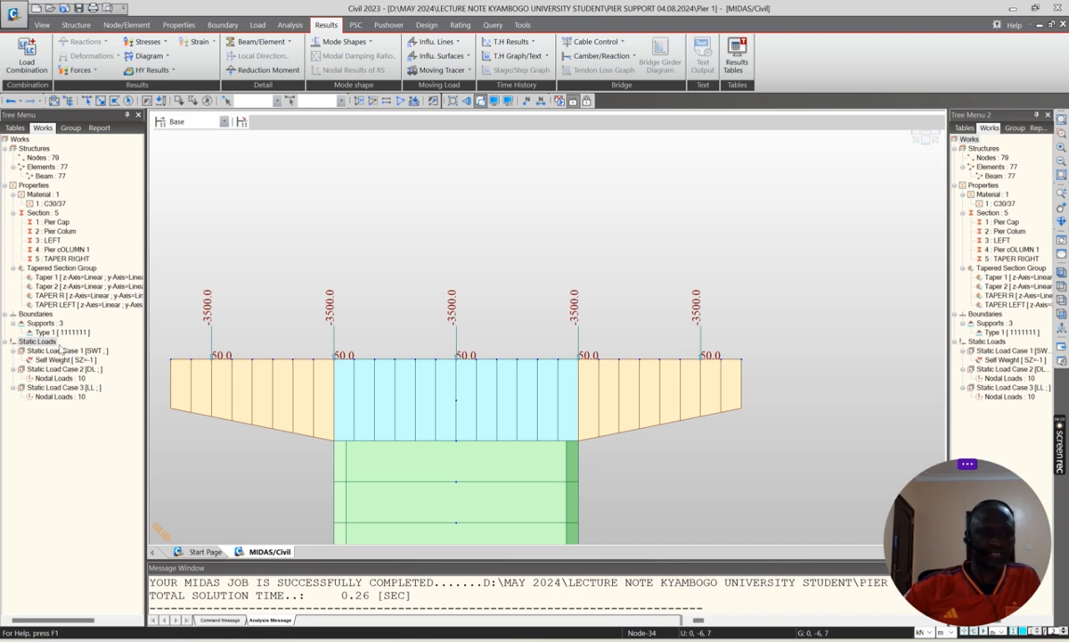
{"action": "left_click", "coordinate": [101, 100]}
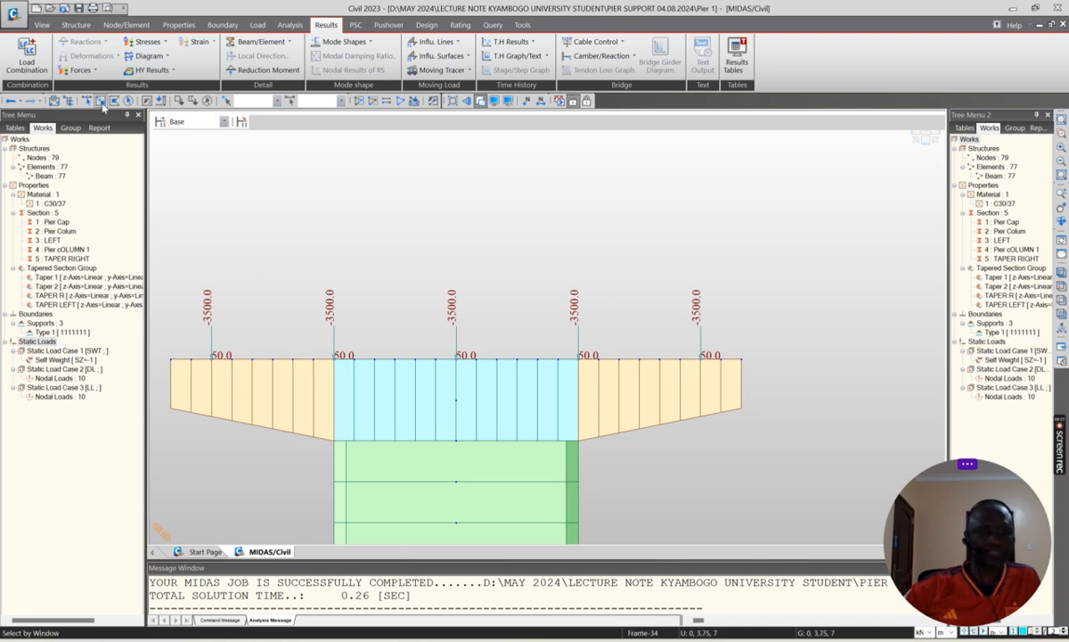
{"action": "left_click_drag", "start_coordinate": [337, 320], "coordinate": [554, 362]}
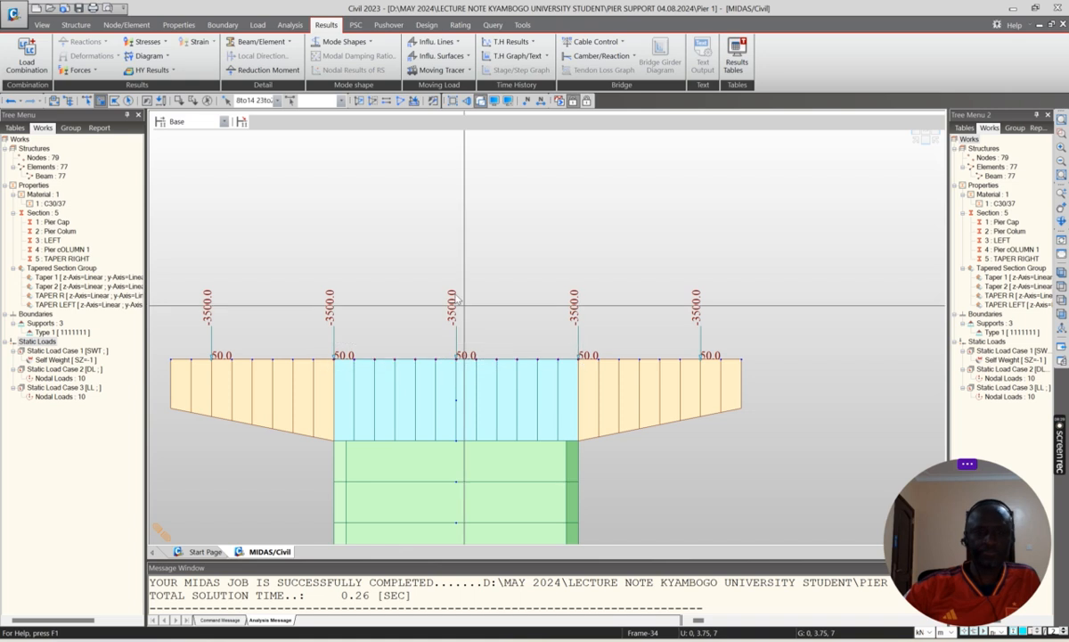
{"action": "left_click", "coordinate": [223, 24]}
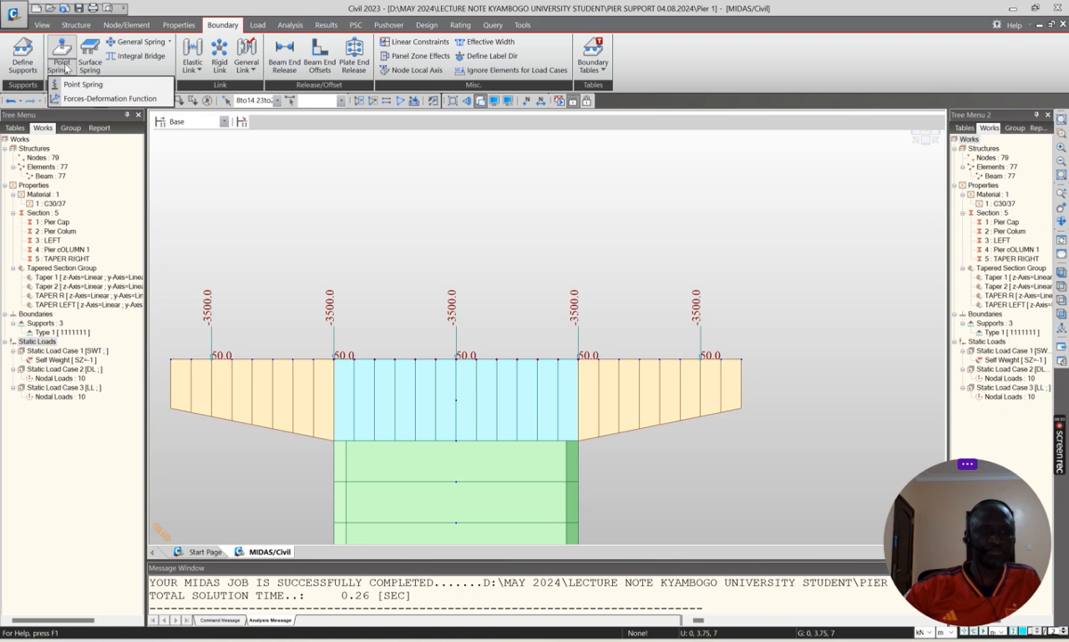
{"action": "left_click", "coordinate": [62, 67]}
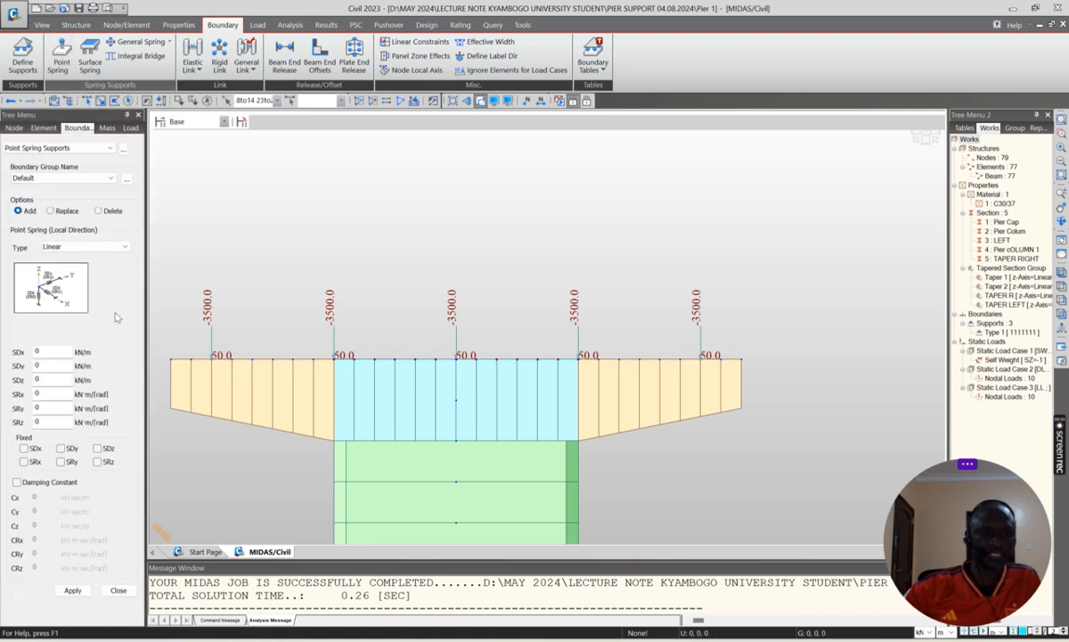
{"action": "left_click", "coordinate": [27, 448]}
{"action": "left_click", "coordinate": [61, 448]}
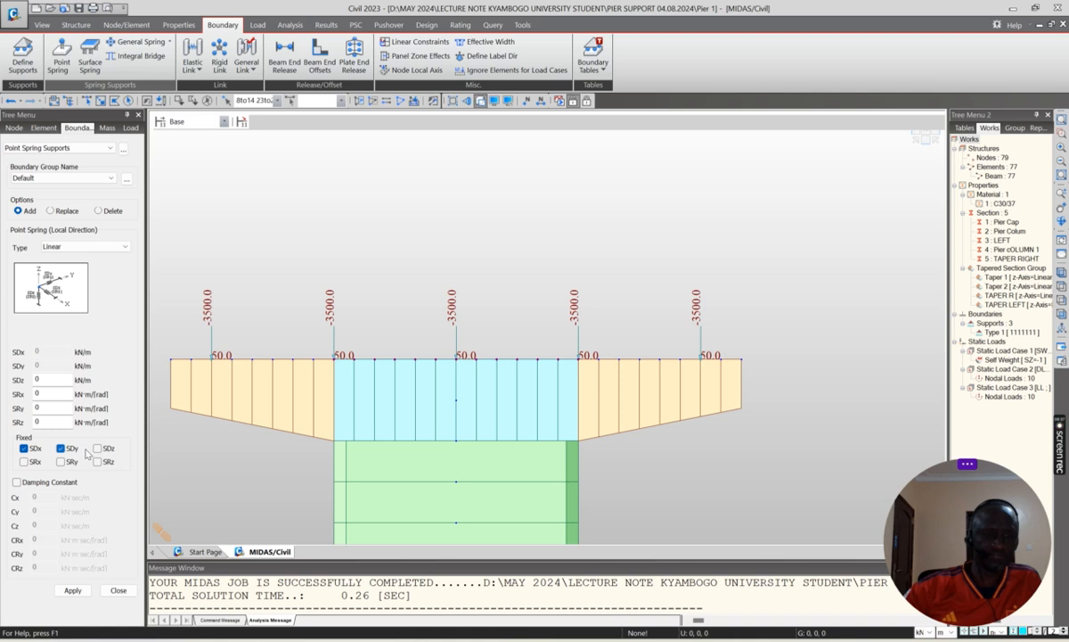
{"action": "left_click", "coordinate": [98, 448]}
{"action": "left_click", "coordinate": [24, 462]}
{"action": "left_click", "coordinate": [68, 462]}
{"action": "left_click", "coordinate": [98, 461]}
{"action": "left_click", "coordinate": [73, 590]}
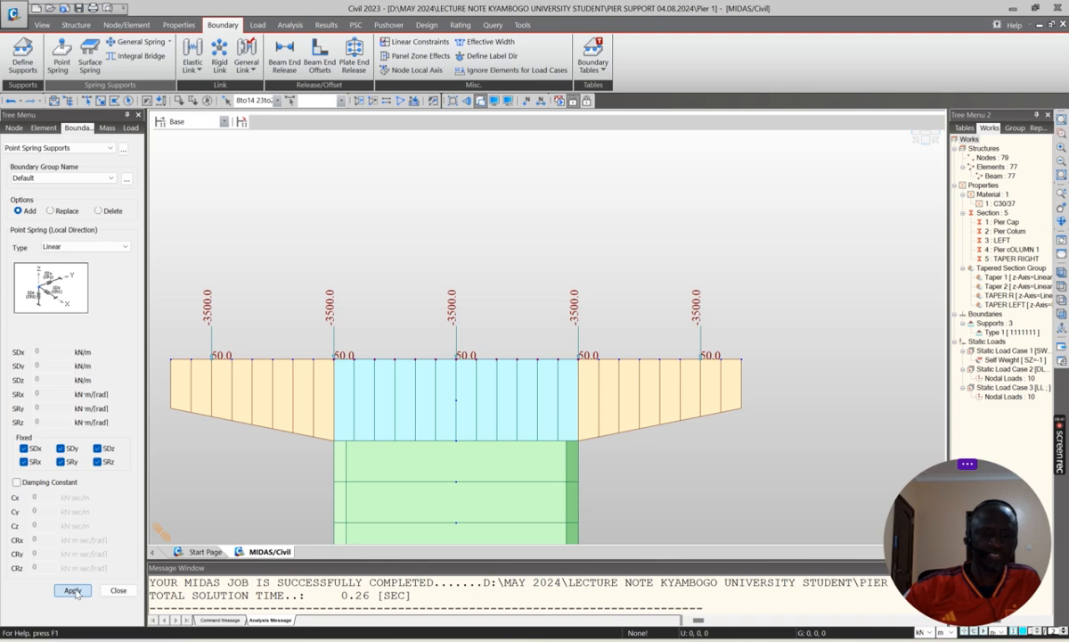
{"action": "left_click", "coordinate": [536, 350]}
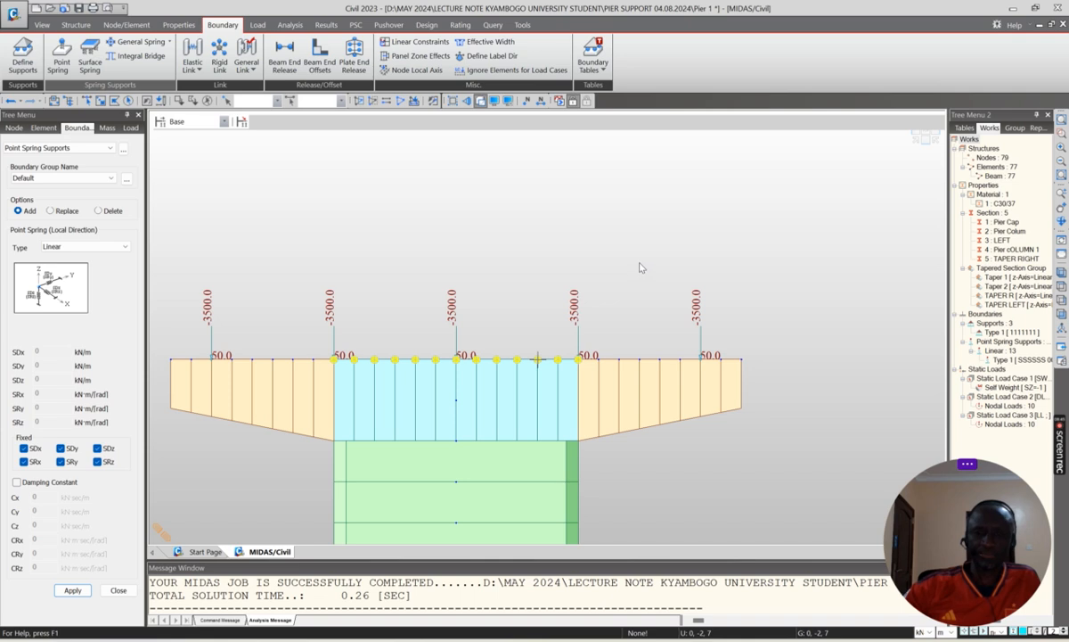
Rerun the analysis with the springs and display the SWT My beam diagrams with line fill.
{"action": "key", "text": "F5"}
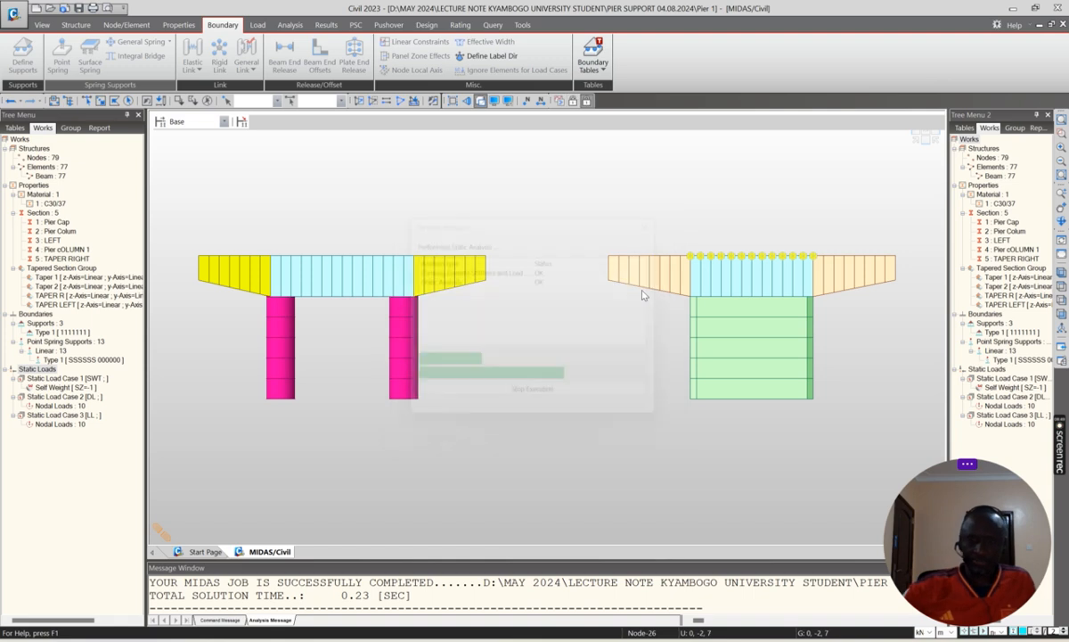
{"action": "left_click", "coordinate": [326, 25]}
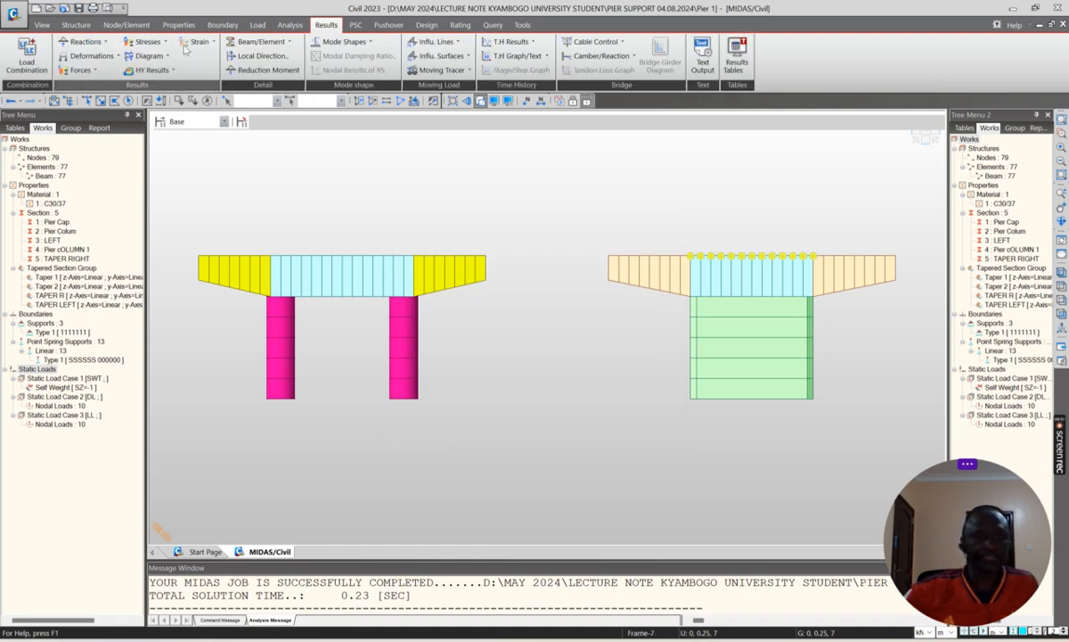
{"action": "left_click", "coordinate": [80, 70]}
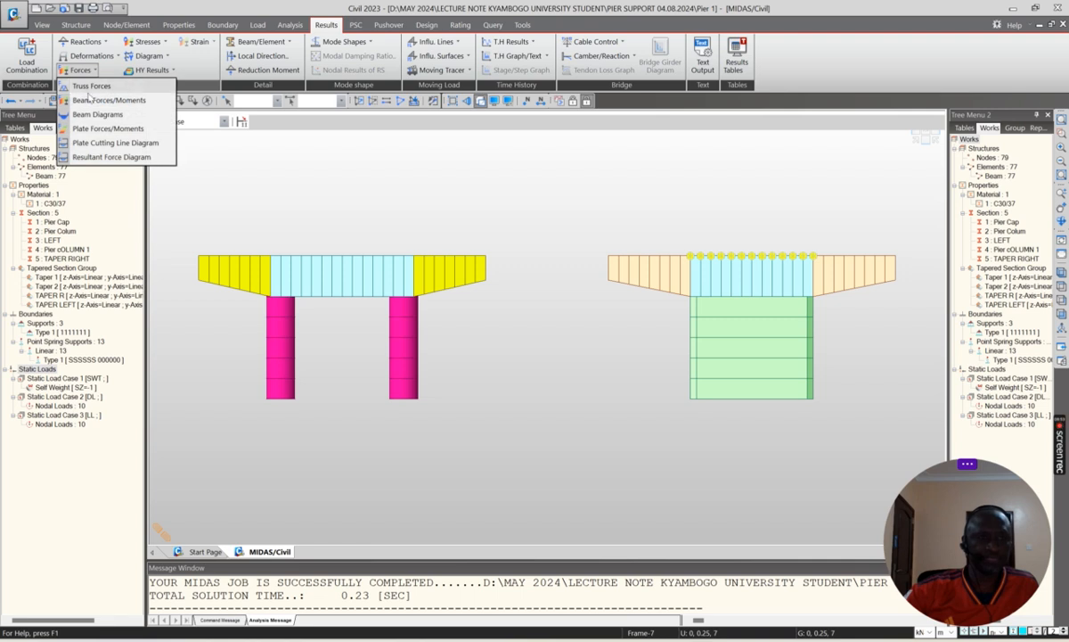
{"action": "left_click", "coordinate": [96, 115]}
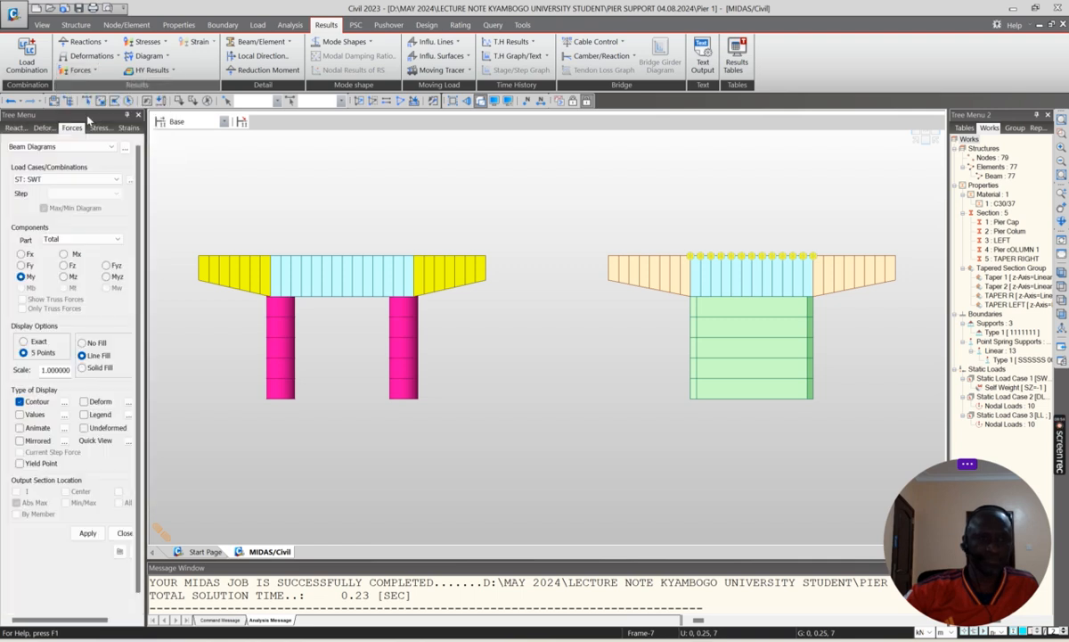
{"action": "left_click", "coordinate": [87, 533]}
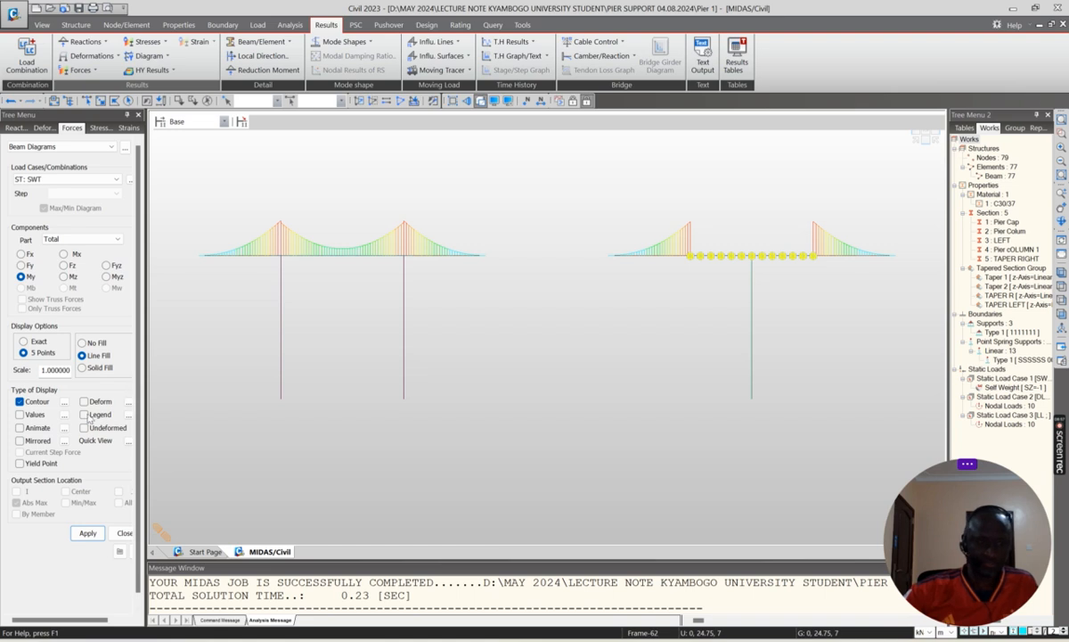
Add value labels and a legend to the My diagrams and examine the moments along the spring-supported pier cap.
{"action": "left_click", "coordinate": [88, 413]}
{"action": "left_click", "coordinate": [19, 414]}
{"action": "left_click", "coordinate": [87, 532]}
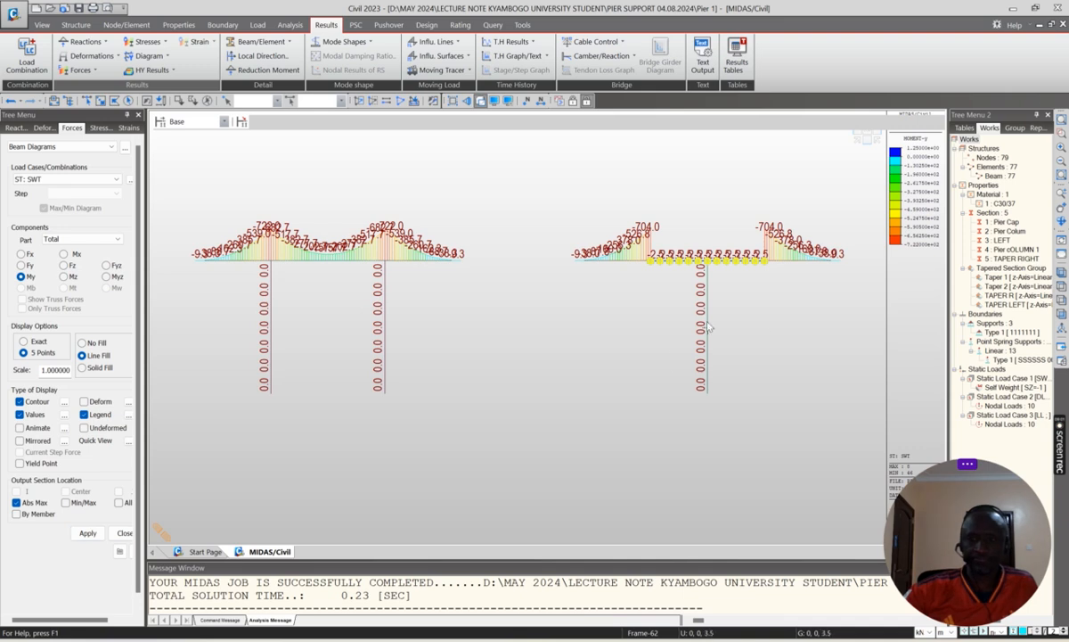
{"action": "scroll", "coordinate": [853, 258], "scroll_direction": "up", "scroll_amount": 9}
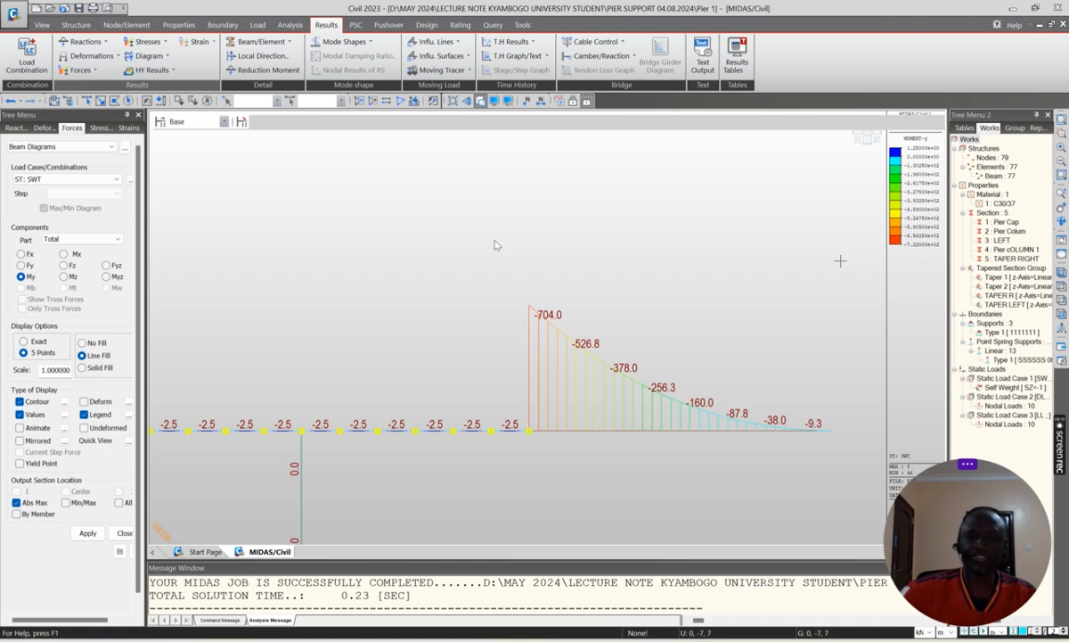
{"action": "scroll", "coordinate": [497, 245], "scroll_direction": "down", "scroll_amount": 4}
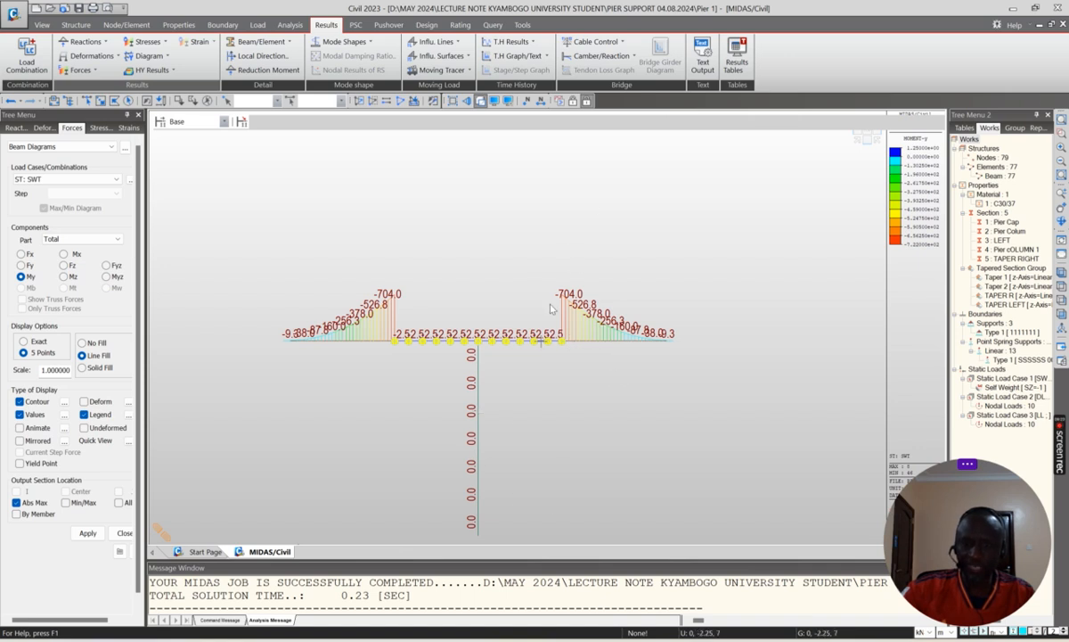
{"action": "scroll", "coordinate": [622, 286], "scroll_direction": "down", "scroll_amount": 3}
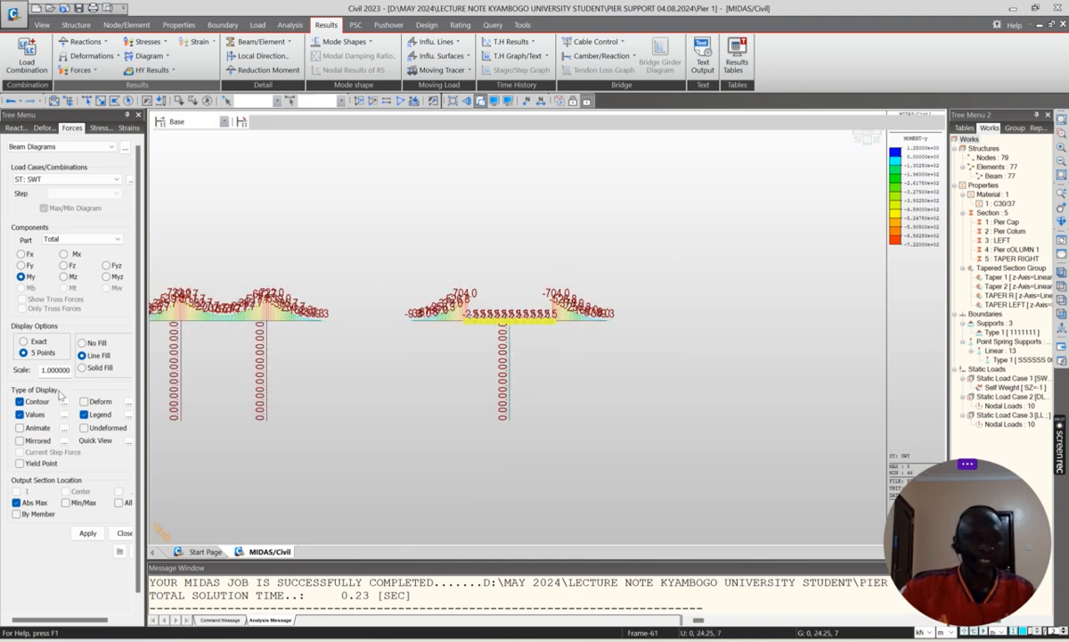
Remove the value labels from the My beam diagrams and compare the moment shapes of both piers.
{"action": "left_click", "coordinate": [21, 414]}
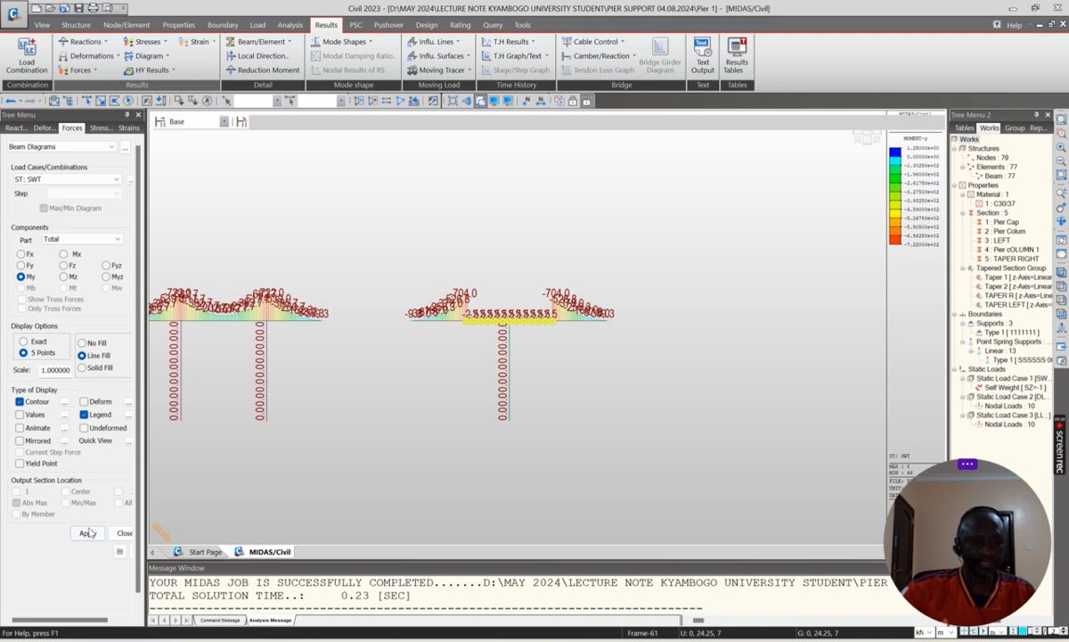
{"action": "left_click", "coordinate": [88, 533]}
{"action": "scroll", "coordinate": [728, 301], "scroll_direction": "down", "scroll_amount": 5}
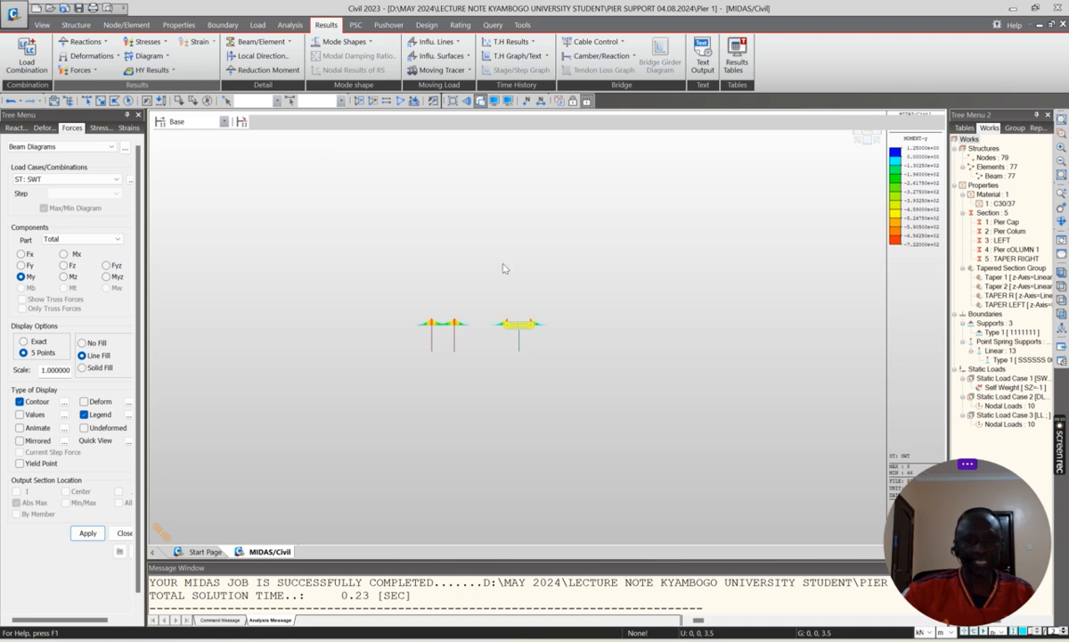
{"action": "scroll", "coordinate": [446, 303], "scroll_direction": "up", "scroll_amount": 5}
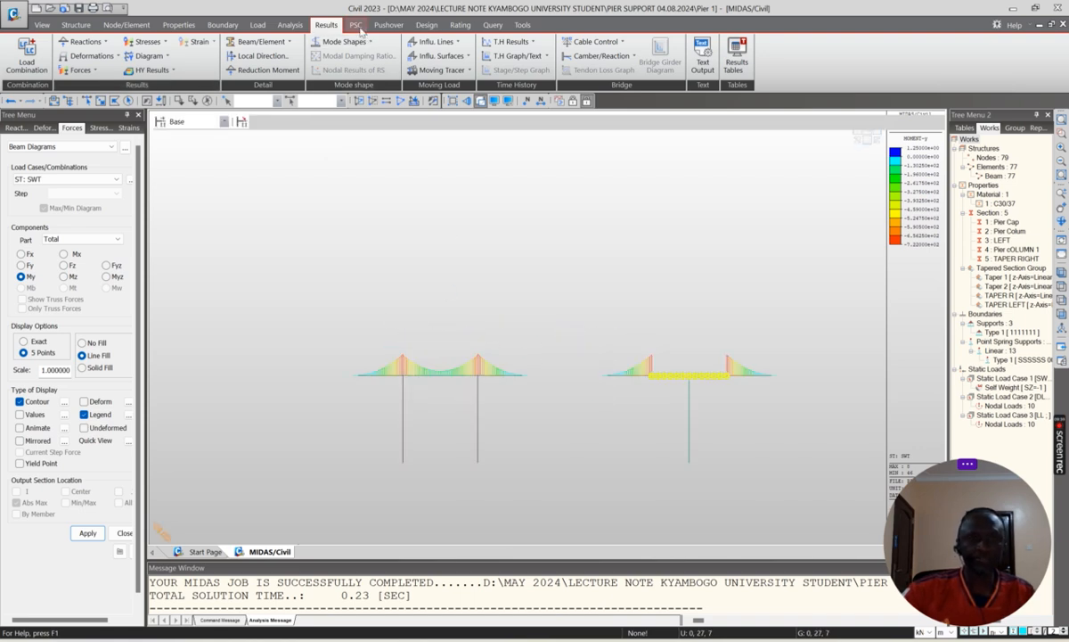
Review the load cases and factors of the concrete design combinations ULS, ULS2, SLS1 and SLS2.
{"action": "left_click", "coordinate": [40, 56]}
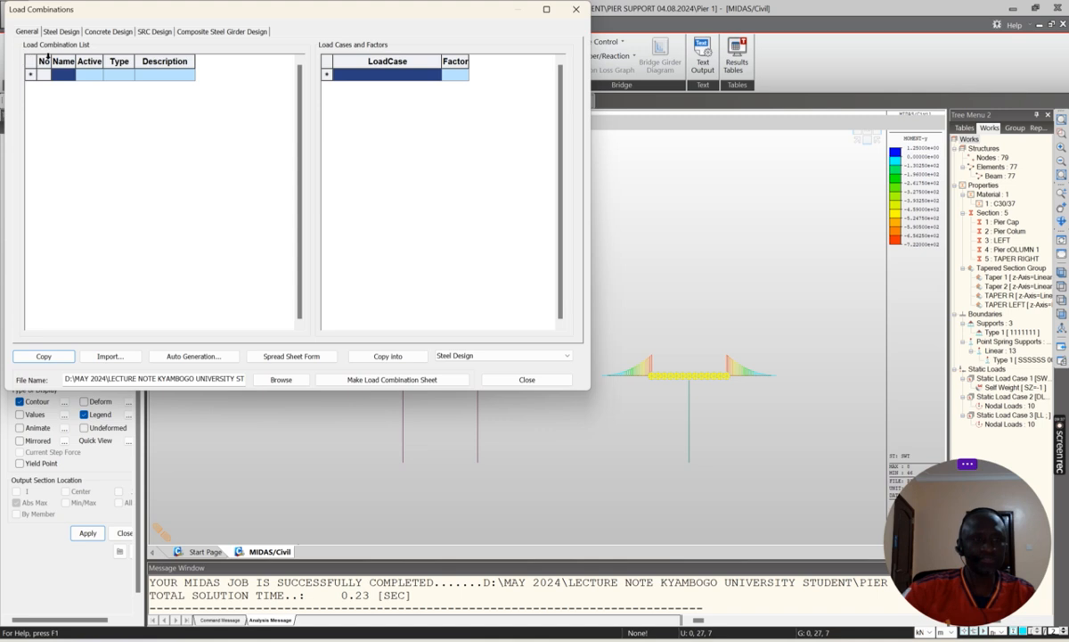
{"action": "left_click", "coordinate": [109, 32]}
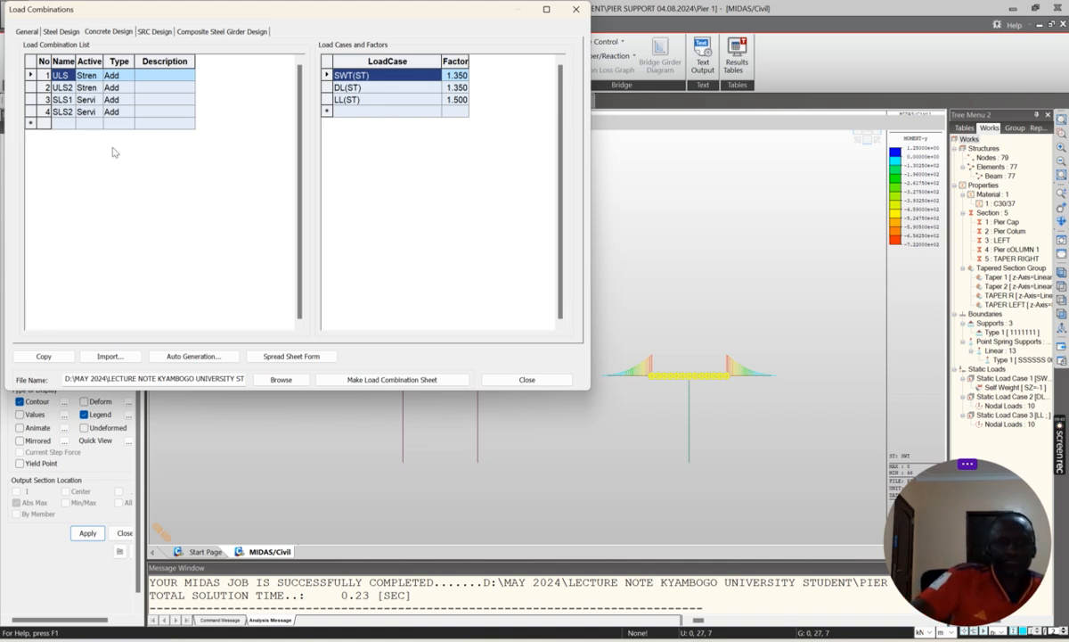
{"action": "left_click", "coordinate": [62, 88]}
{"action": "left_click", "coordinate": [62, 100]}
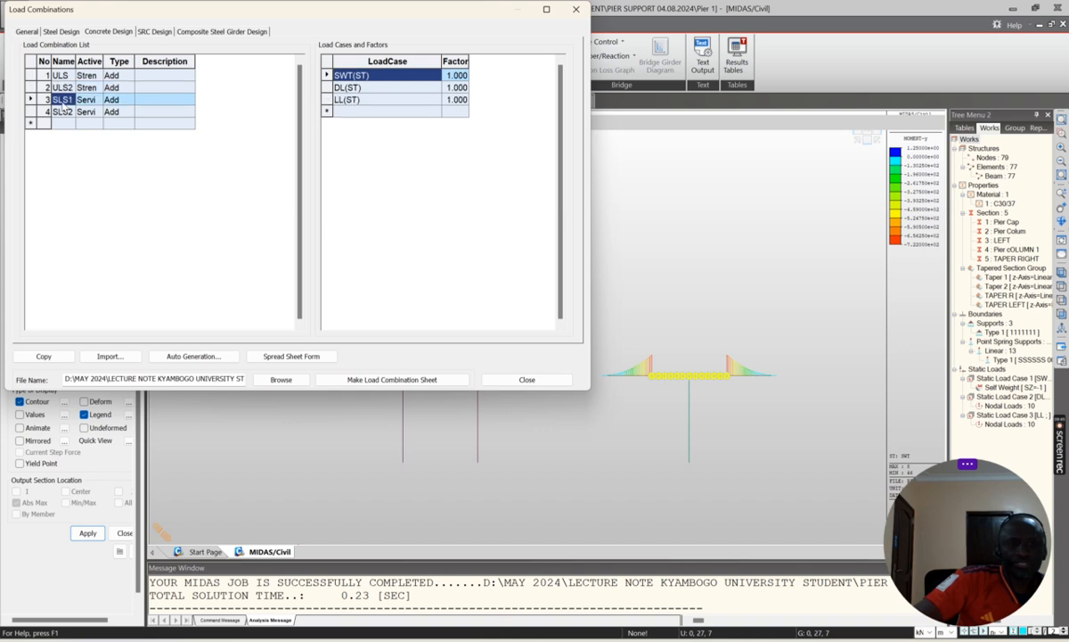
{"action": "left_click", "coordinate": [62, 123]}
{"action": "left_click", "coordinate": [63, 111]}
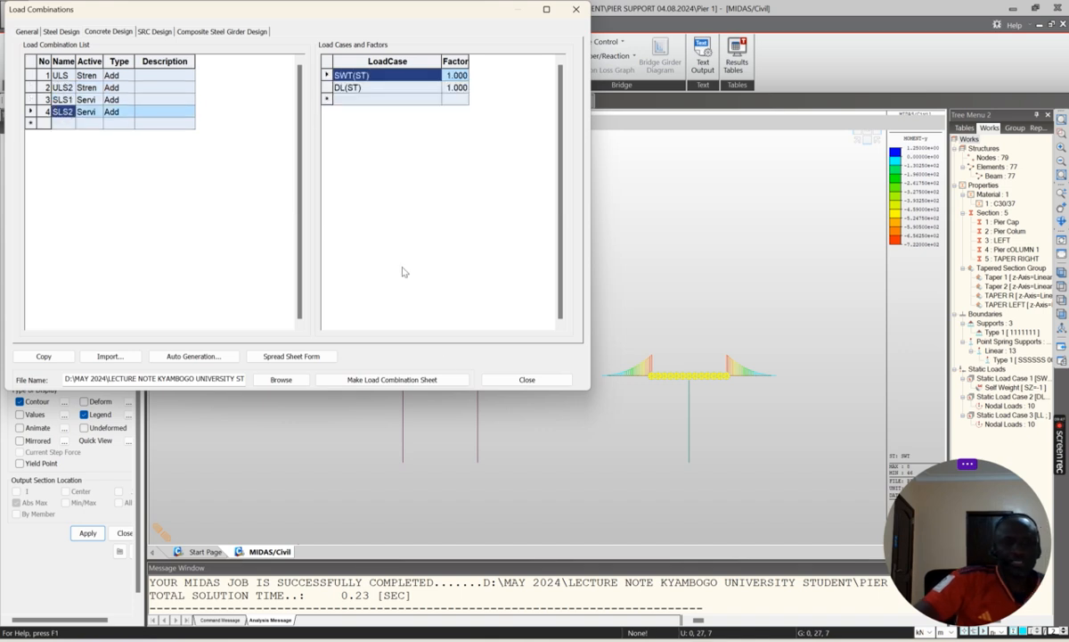
{"action": "left_click", "coordinate": [527, 380]}
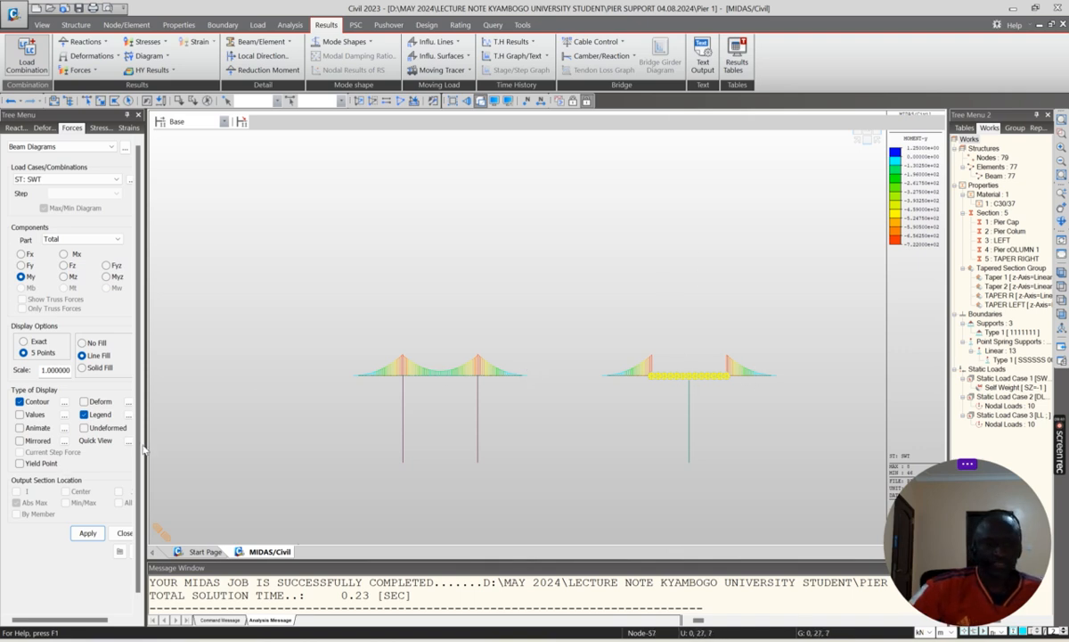
Display the My beam diagrams for the ULS concrete design combination.
{"action": "left_click", "coordinate": [114, 180]}
{"action": "left_click", "coordinate": [49, 213]}
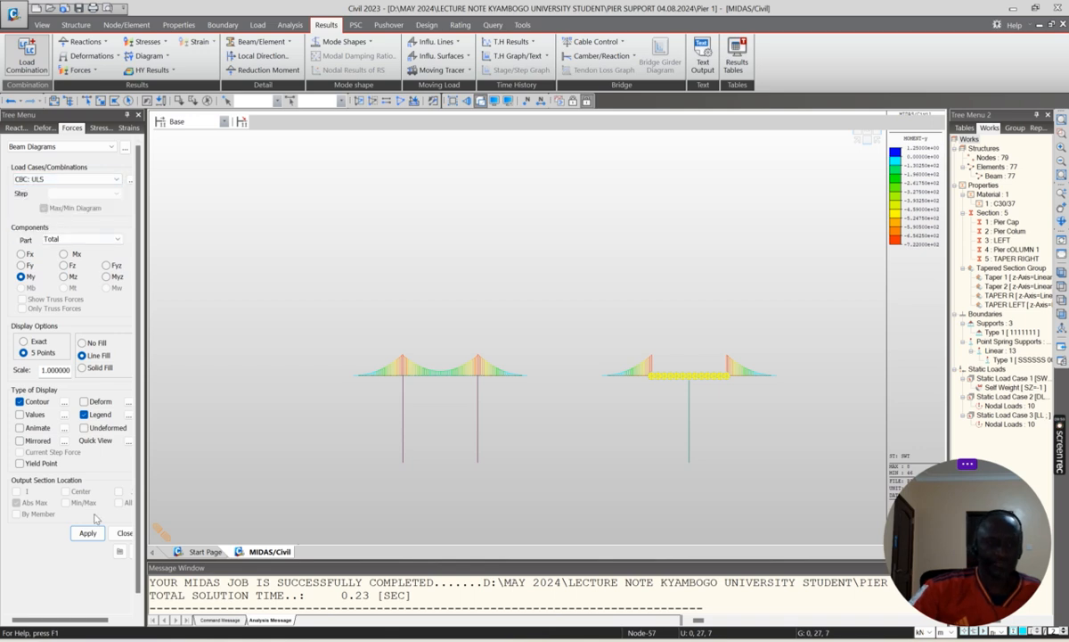
{"action": "left_click", "coordinate": [87, 534]}
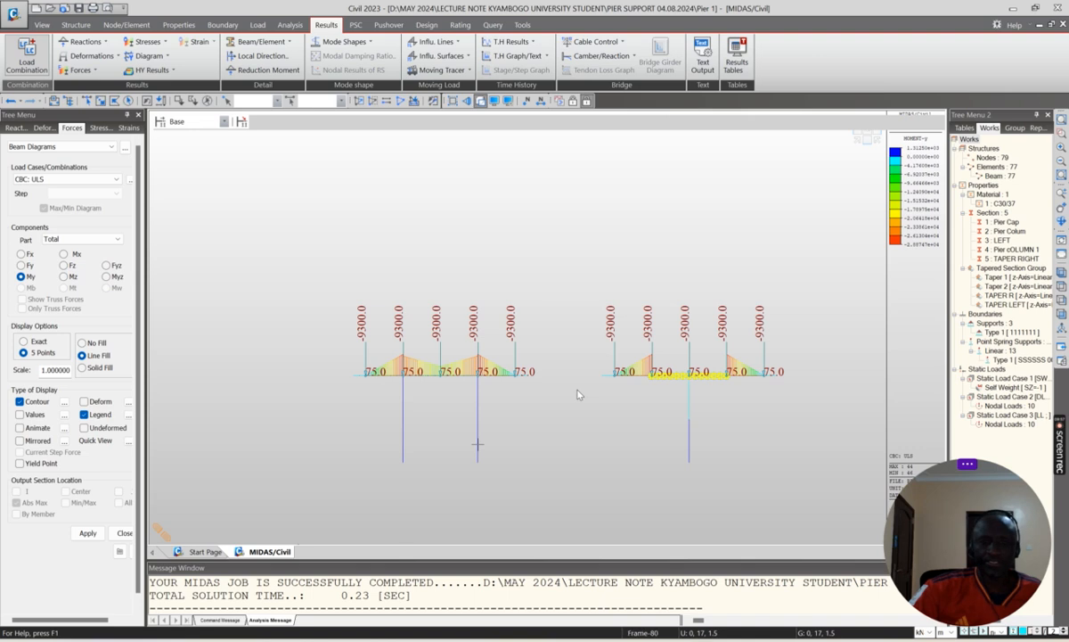
Display the My beam diagrams for the ULS2 combination and examine the moments along the pier caps.
{"action": "left_click", "coordinate": [109, 179]}
{"action": "left_click", "coordinate": [54, 223]}
{"action": "left_click", "coordinate": [88, 533]}
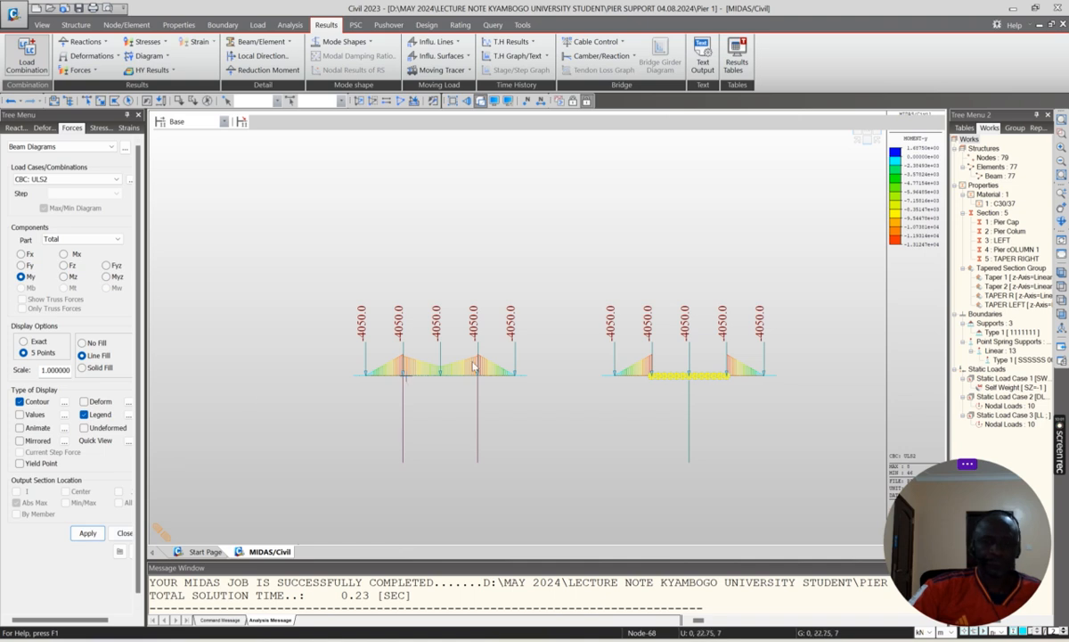
{"action": "scroll", "coordinate": [482, 417], "scroll_direction": "up", "scroll_amount": 7}
{"action": "scroll", "coordinate": [497, 370], "scroll_direction": "down", "scroll_amount": 7}
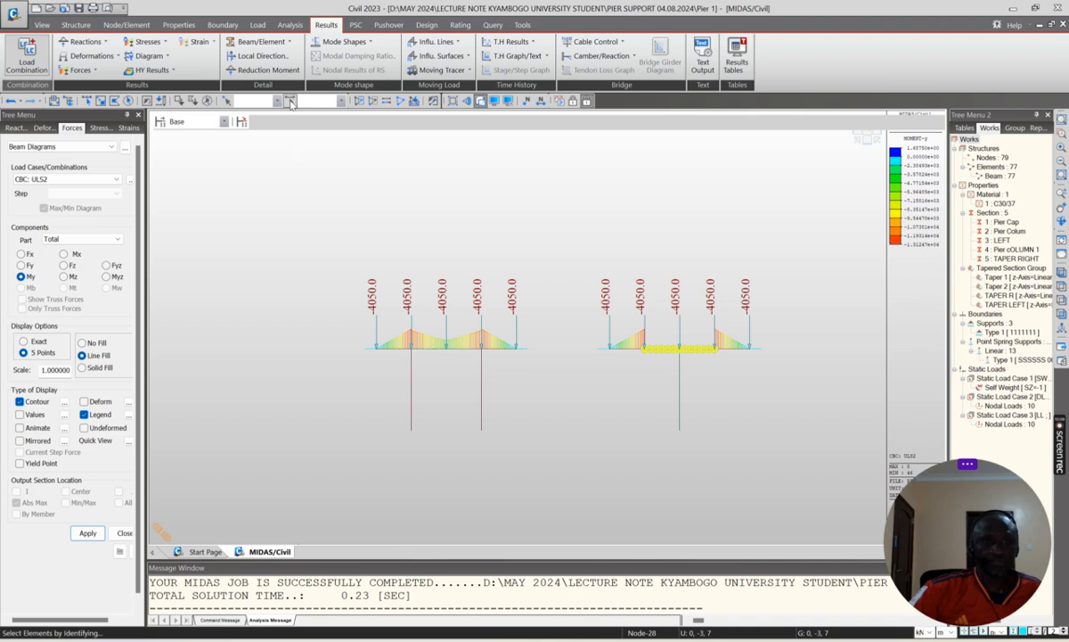
Review the RC design code settings for Eurocode2-2:05, leaving them as they are.
{"action": "left_click", "coordinate": [427, 25]}
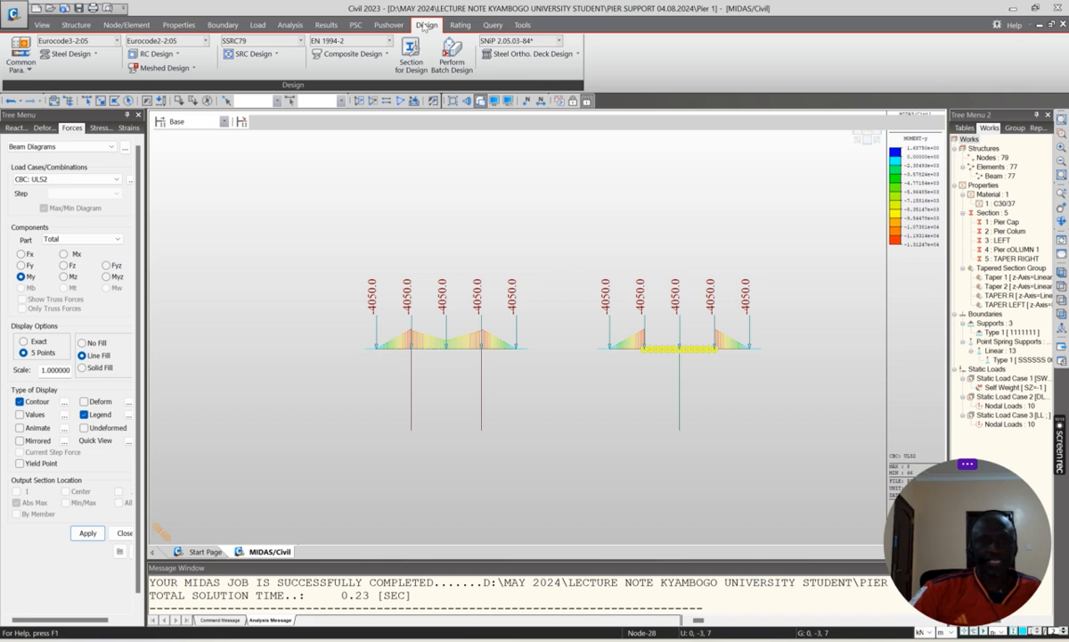
{"action": "left_click", "coordinate": [179, 55]}
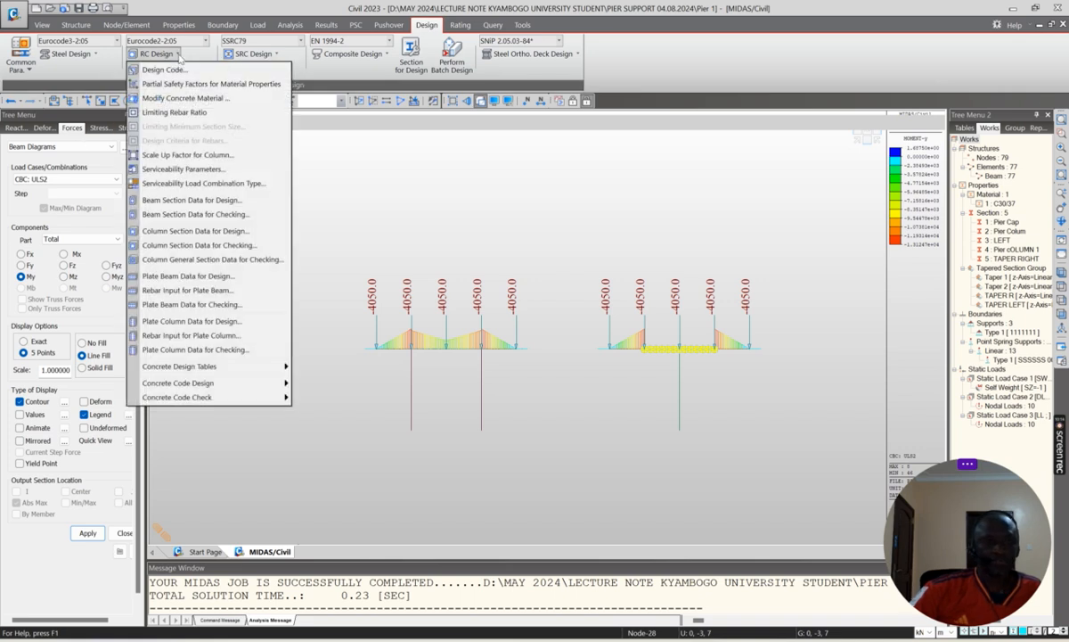
{"action": "left_click", "coordinate": [158, 69]}
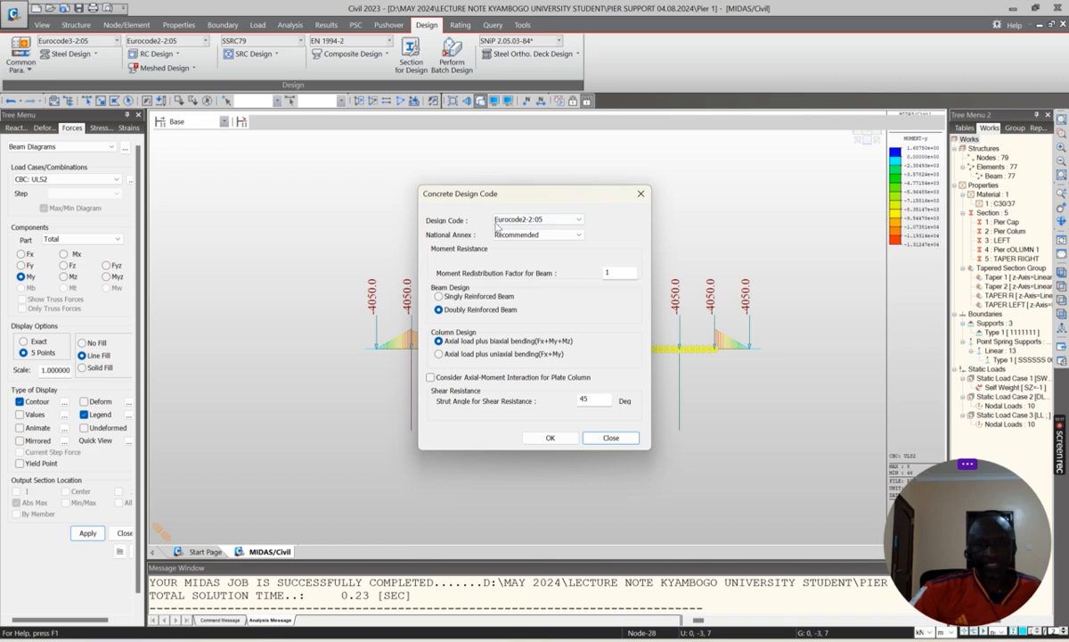
{"action": "left_click", "coordinate": [595, 439]}
Review the concrete and rebar grades of the C30/37 material for RC design without modifying them.
{"action": "left_click", "coordinate": [174, 55]}
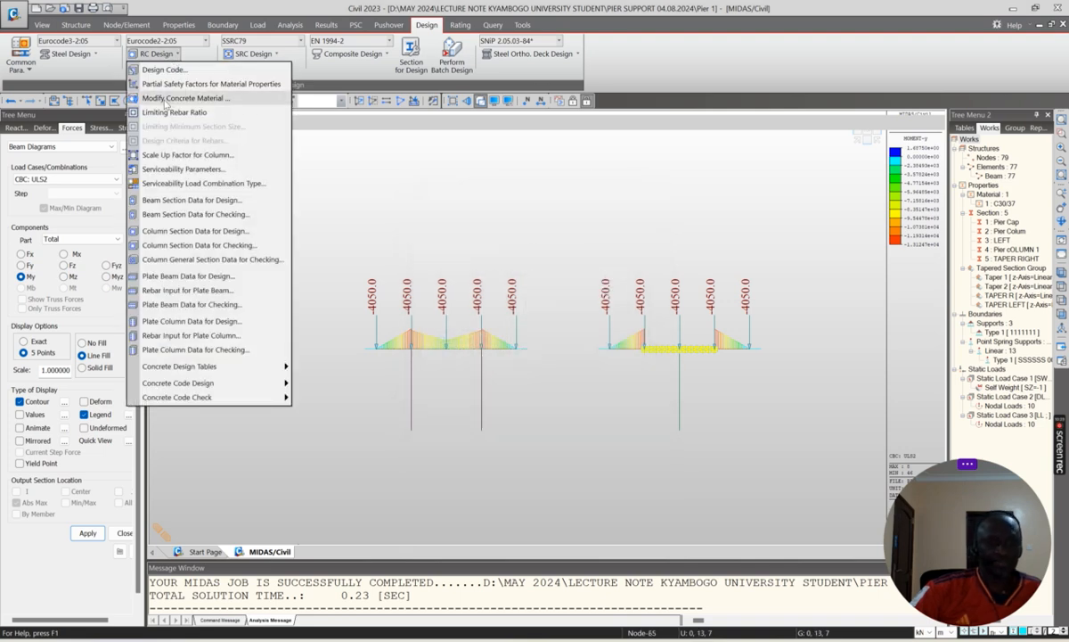
{"action": "left_click", "coordinate": [168, 98]}
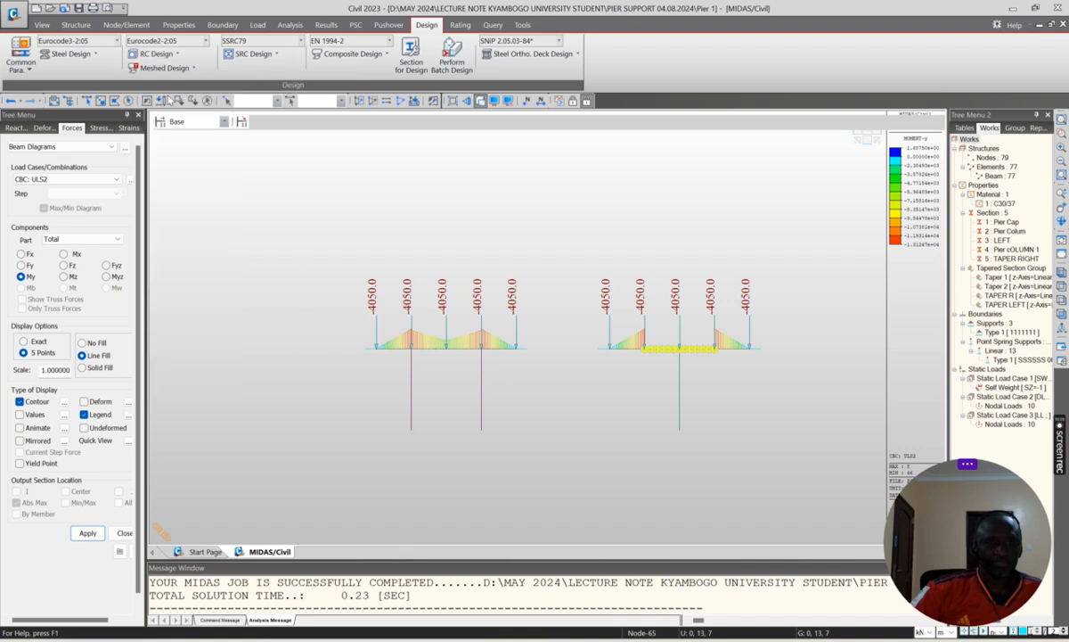
{"action": "left_click", "coordinate": [459, 244]}
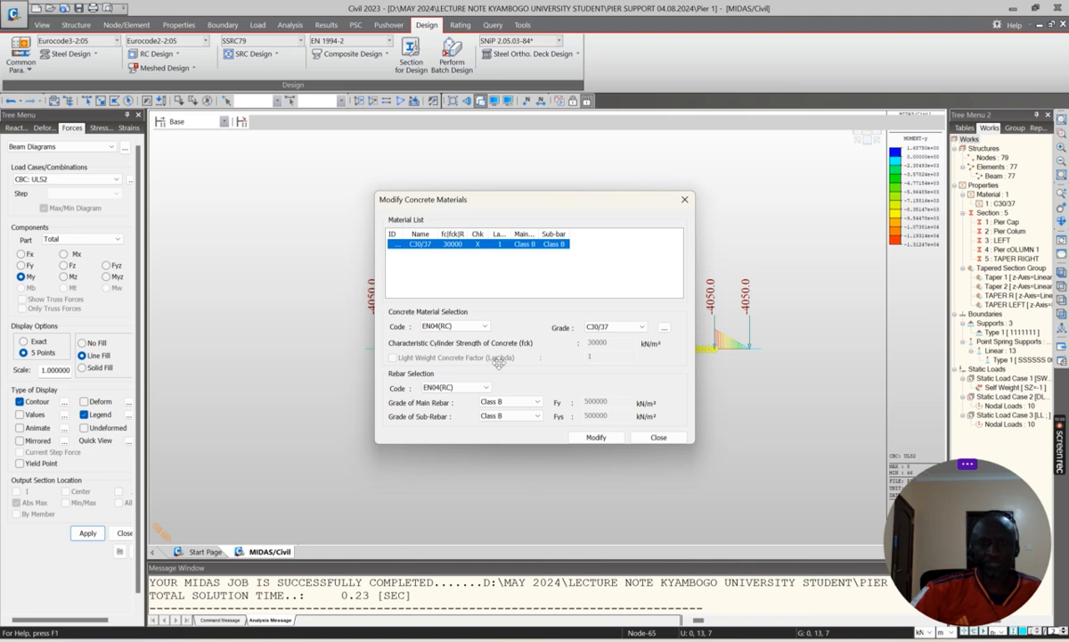
{"action": "left_click", "coordinate": [657, 437]}
Review how the serviceability load combinations SLS1 and SLS2 are classified for RC design.
{"action": "left_click", "coordinate": [155, 54]}
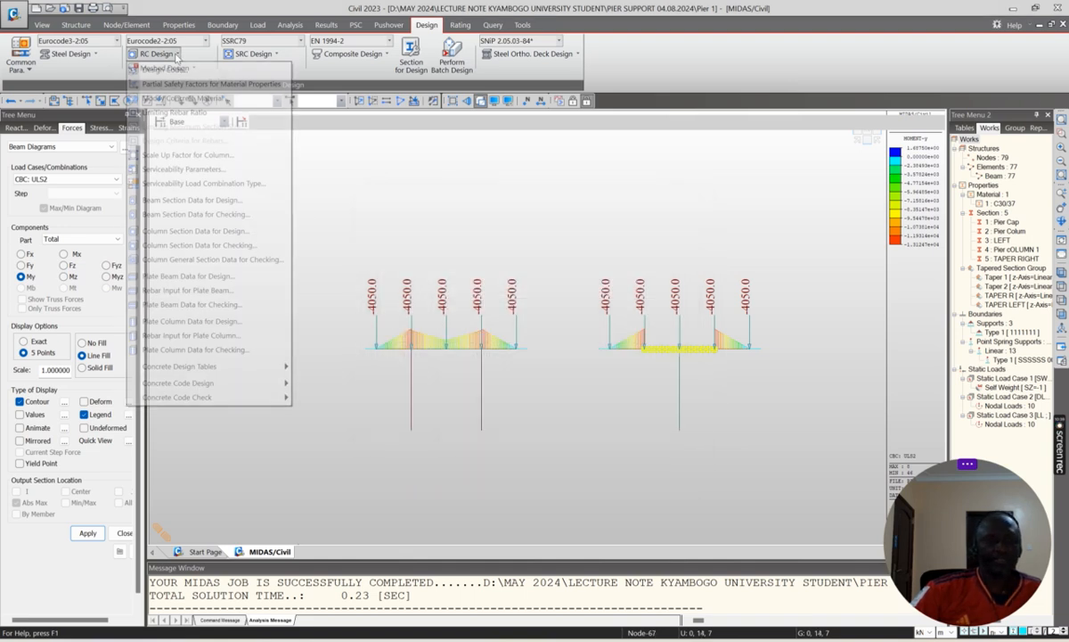
{"action": "left_click", "coordinate": [203, 184]}
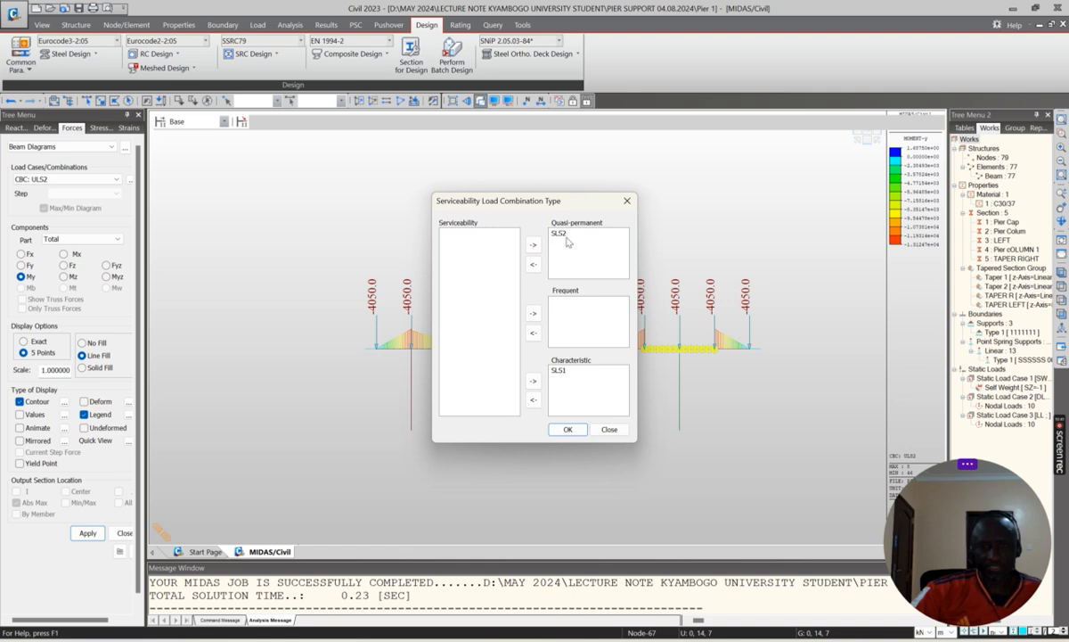
{"action": "left_click", "coordinate": [606, 426]}
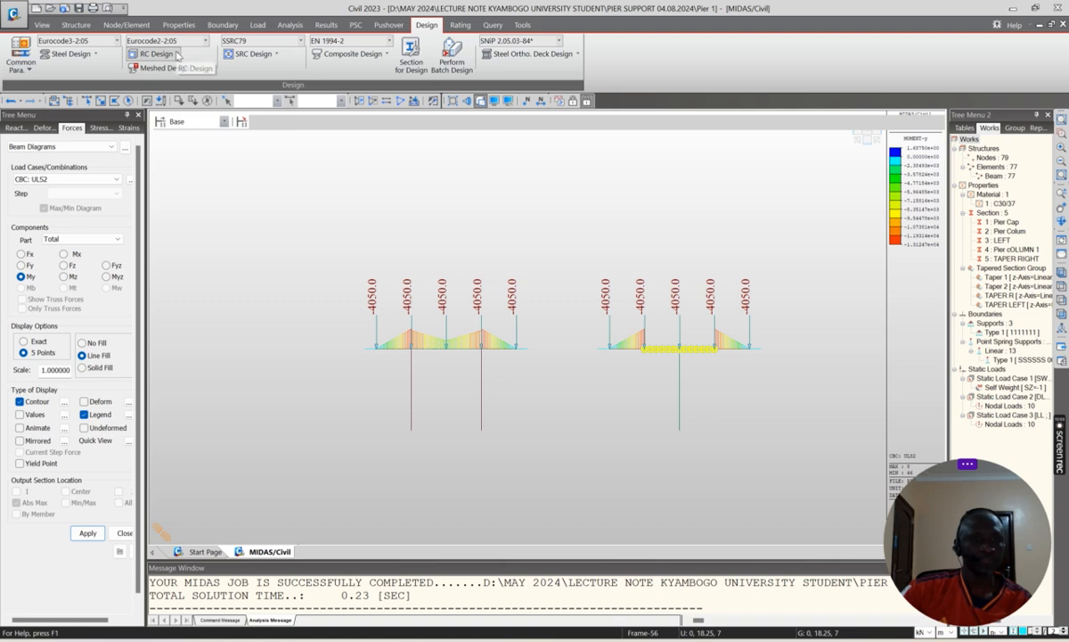
Apply the Pier Cap beam section data for design with P12 stirrups, number 2, and Dt and Db of 0.05 m.
{"action": "left_click", "coordinate": [176, 55]}
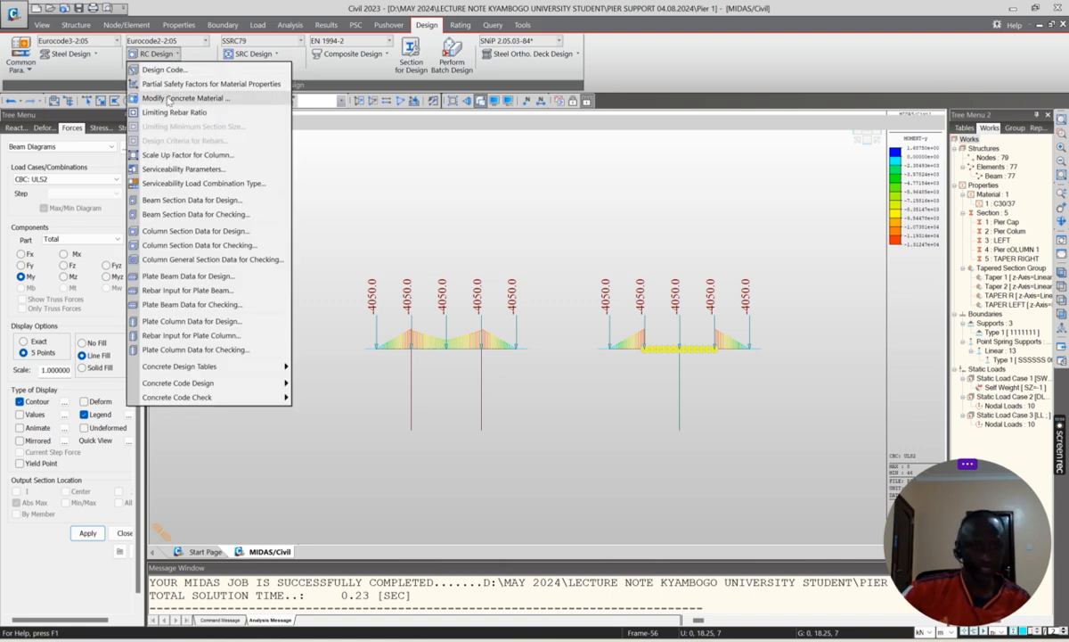
{"action": "left_click", "coordinate": [172, 202]}
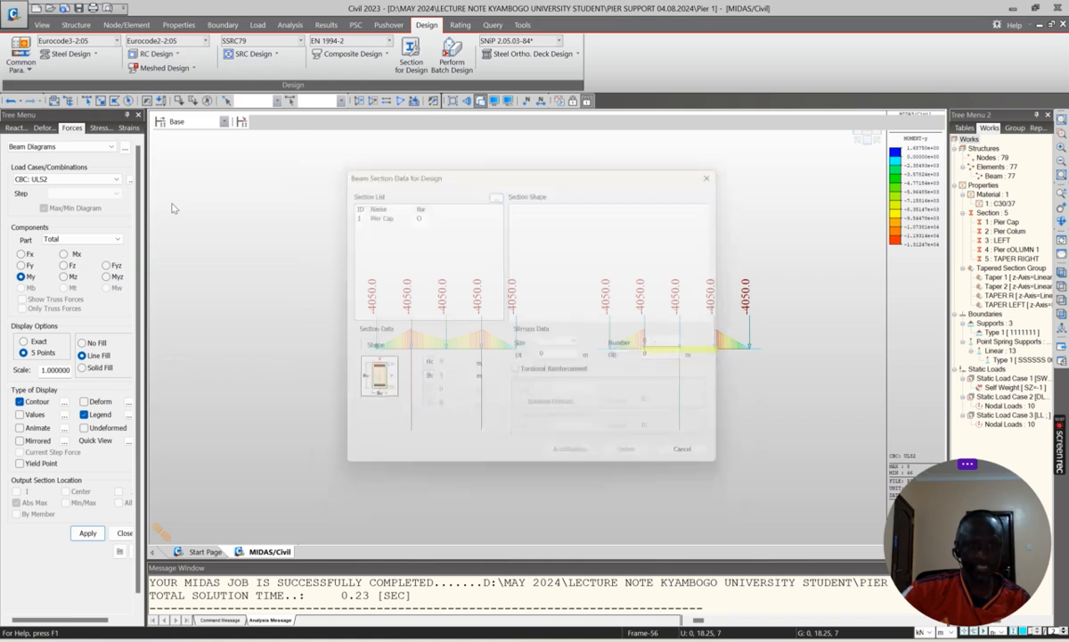
{"action": "left_click", "coordinate": [366, 210]}
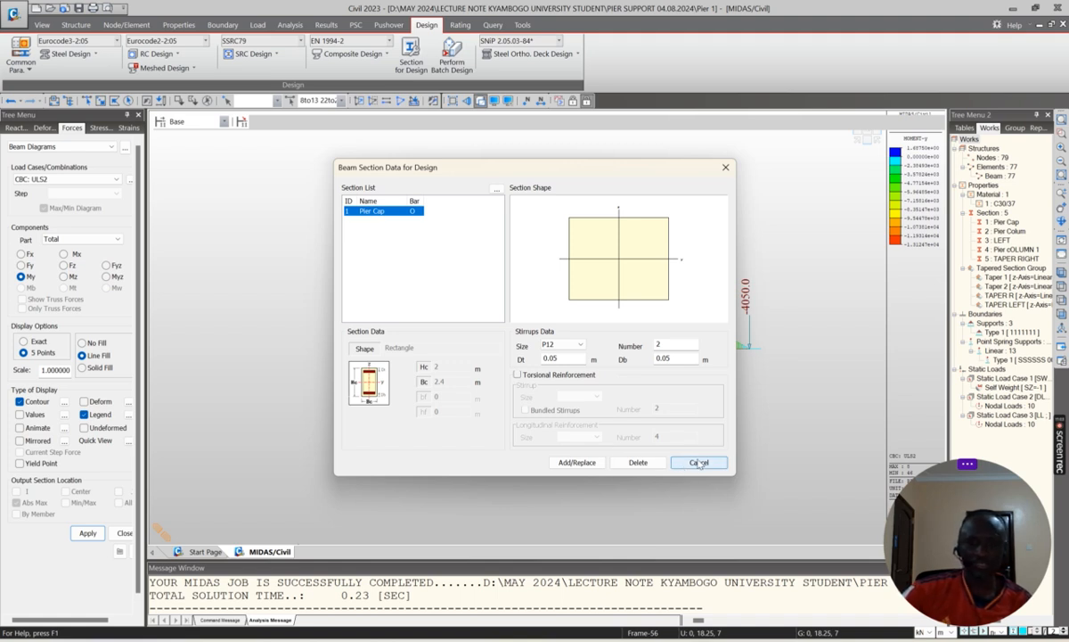
{"action": "left_click", "coordinate": [571, 462]}
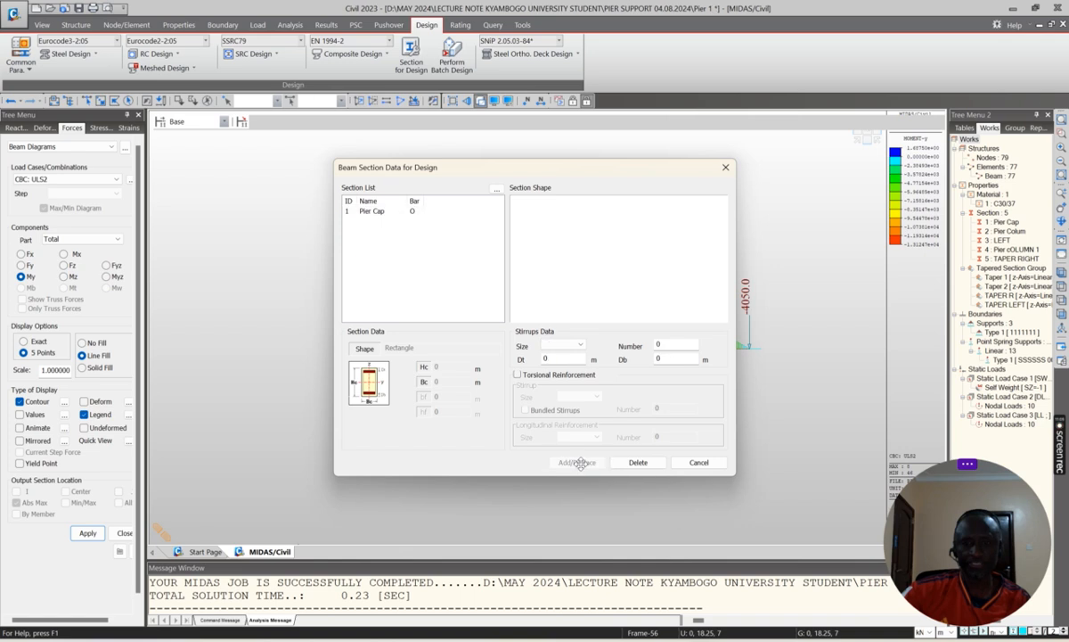
{"action": "left_click", "coordinate": [699, 461]}
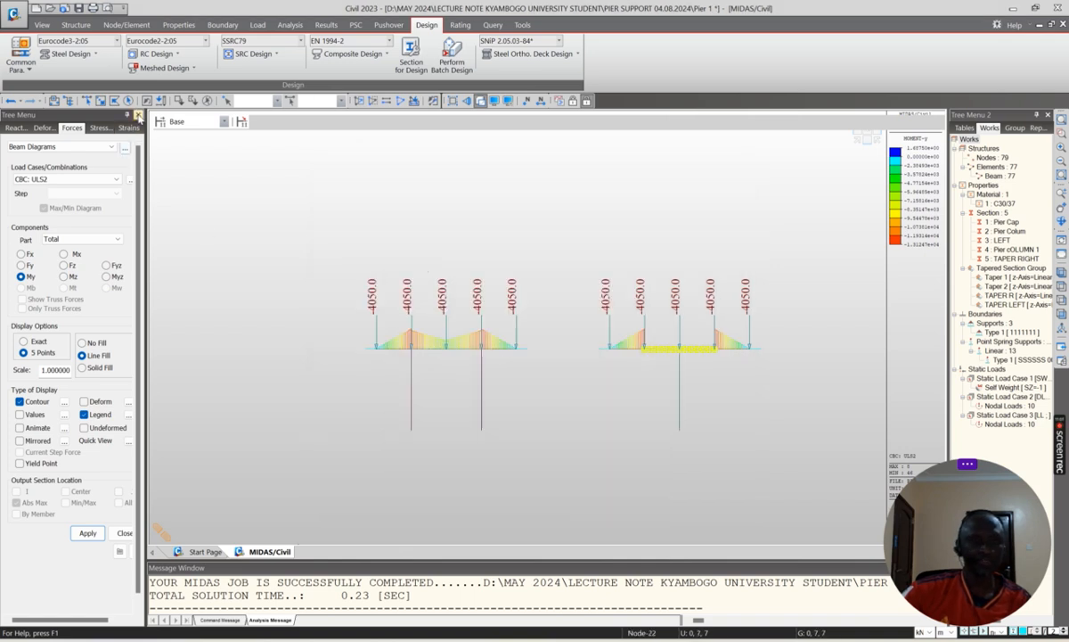
Apply the Pier Cap beam checking data with three top layers and one bottom layer of 20 P32 bars, and P16 stirrups at 0.1 m.
{"action": "left_click", "coordinate": [169, 57]}
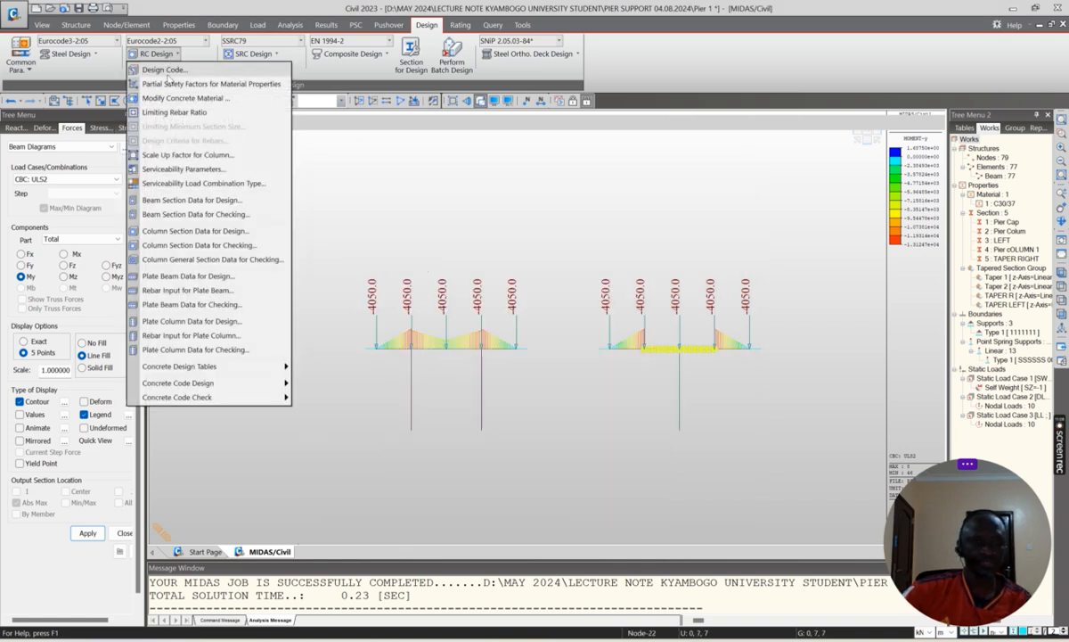
{"action": "left_click", "coordinate": [173, 219]}
{"action": "left_click", "coordinate": [344, 133]}
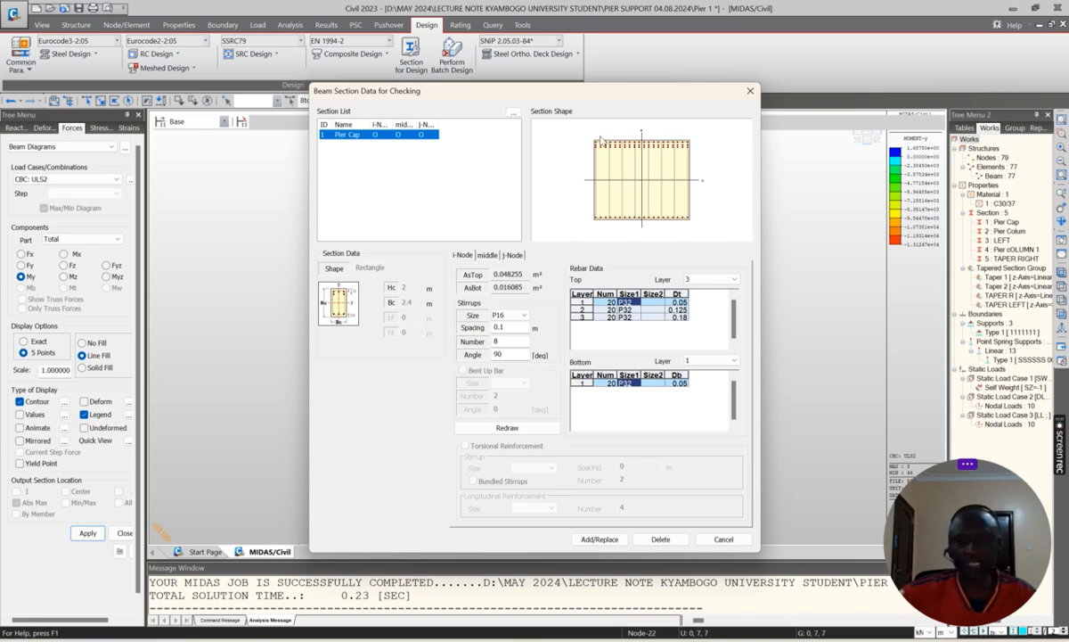
{"action": "left_click", "coordinate": [464, 257]}
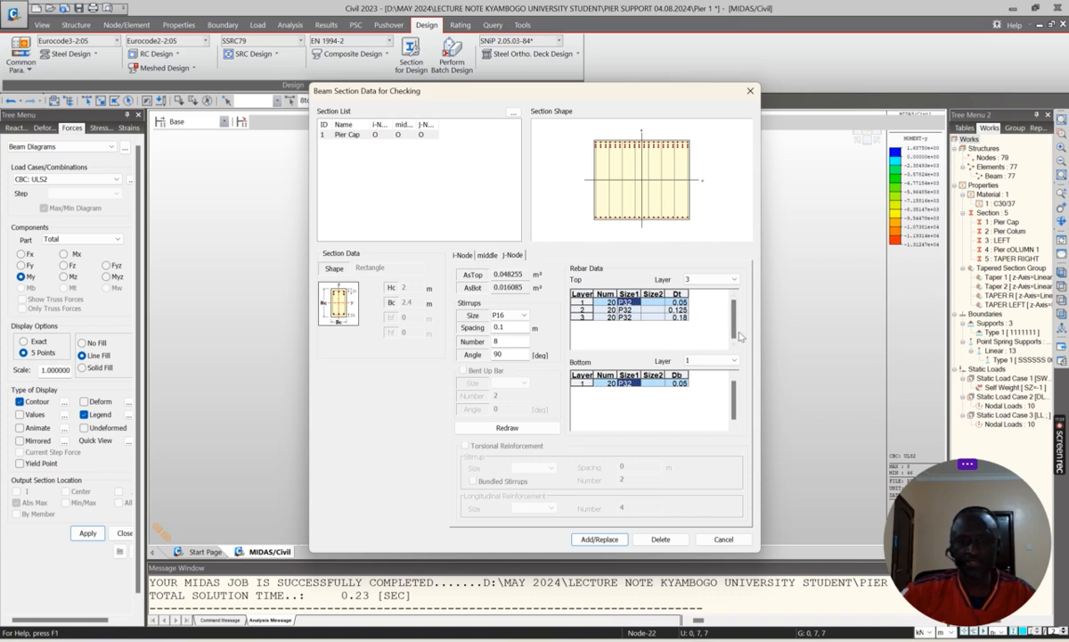
{"action": "left_click", "coordinate": [598, 539]}
{"action": "left_click", "coordinate": [722, 542]}
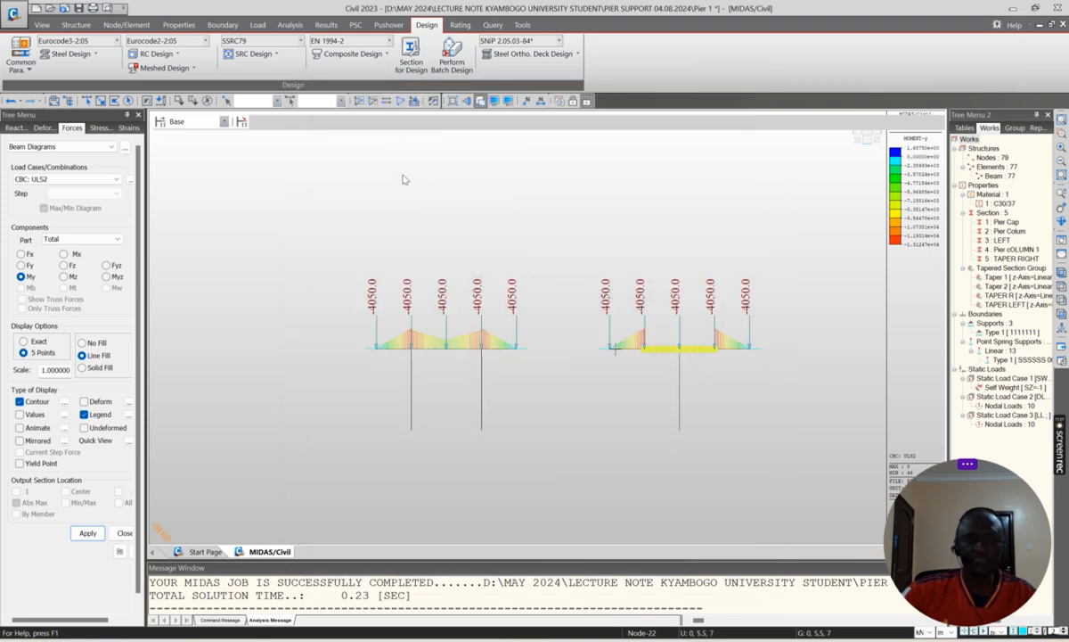
Review the column section data for design of Pier Colum and Pier cOLUMN 1, leaving both unchanged.
{"action": "left_click", "coordinate": [175, 55]}
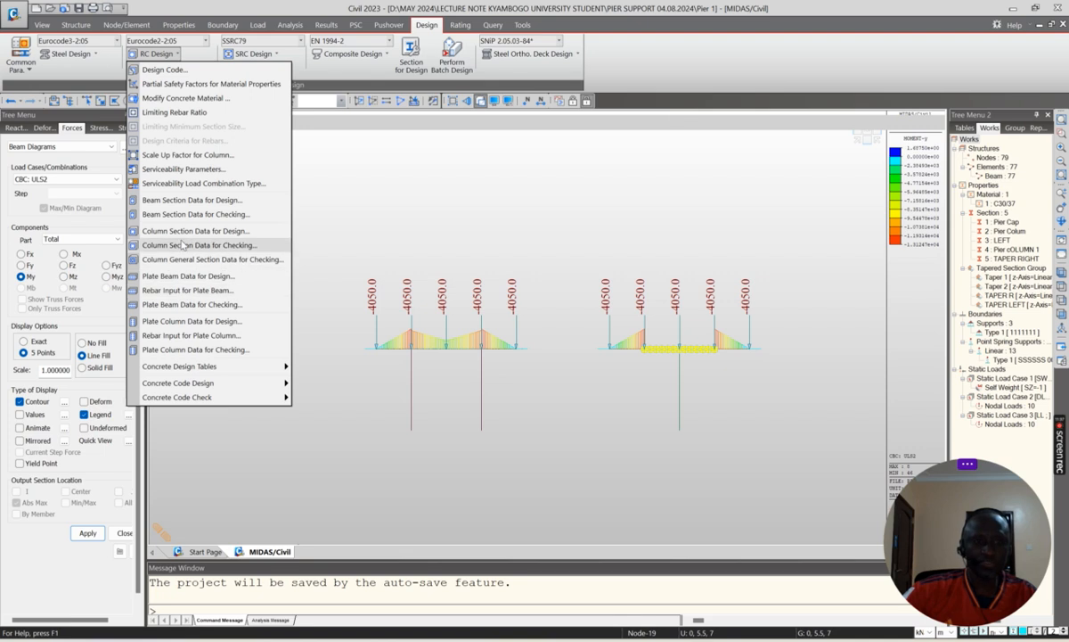
{"action": "left_click", "coordinate": [189, 231]}
{"action": "left_click", "coordinate": [413, 197]}
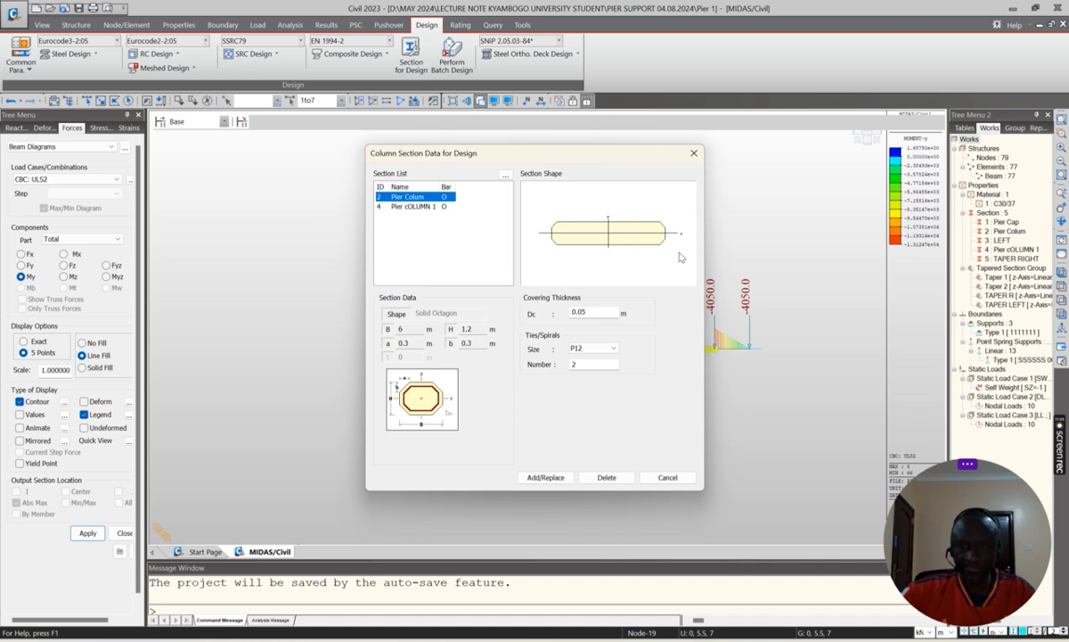
{"action": "left_click_drag", "start_coordinate": [643, 158], "coordinate": [442, 193]}
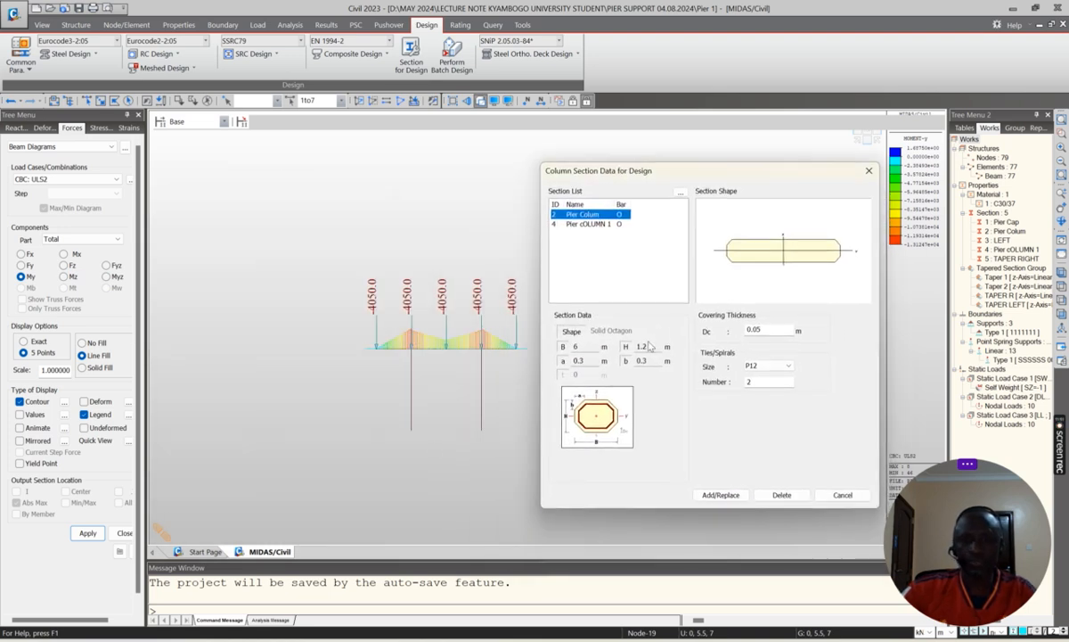
{"action": "left_click", "coordinate": [581, 224]}
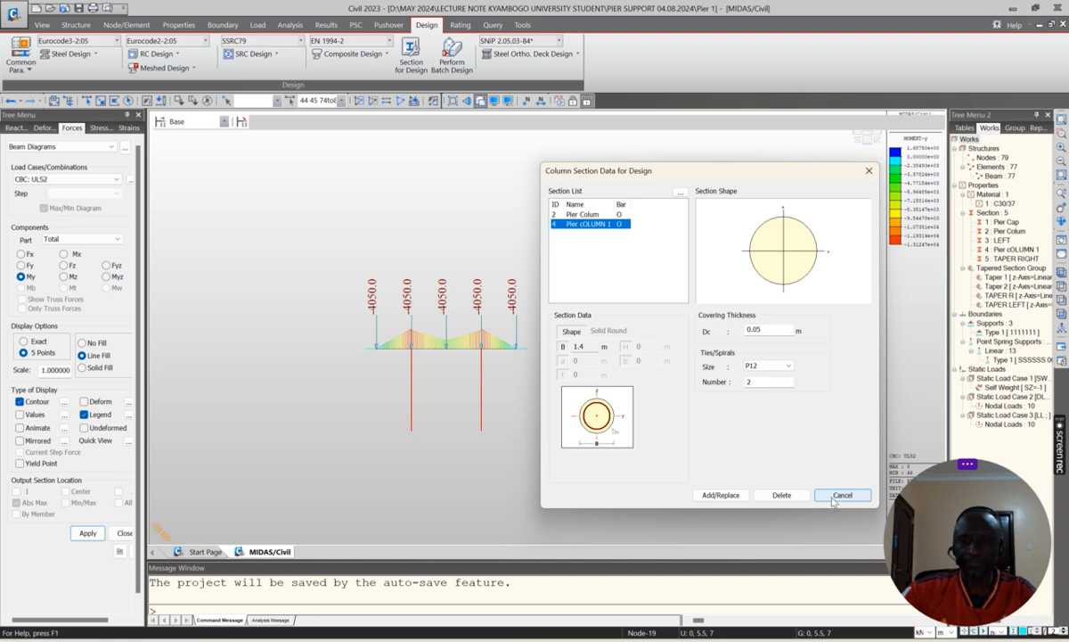
{"action": "left_click", "coordinate": [840, 495]}
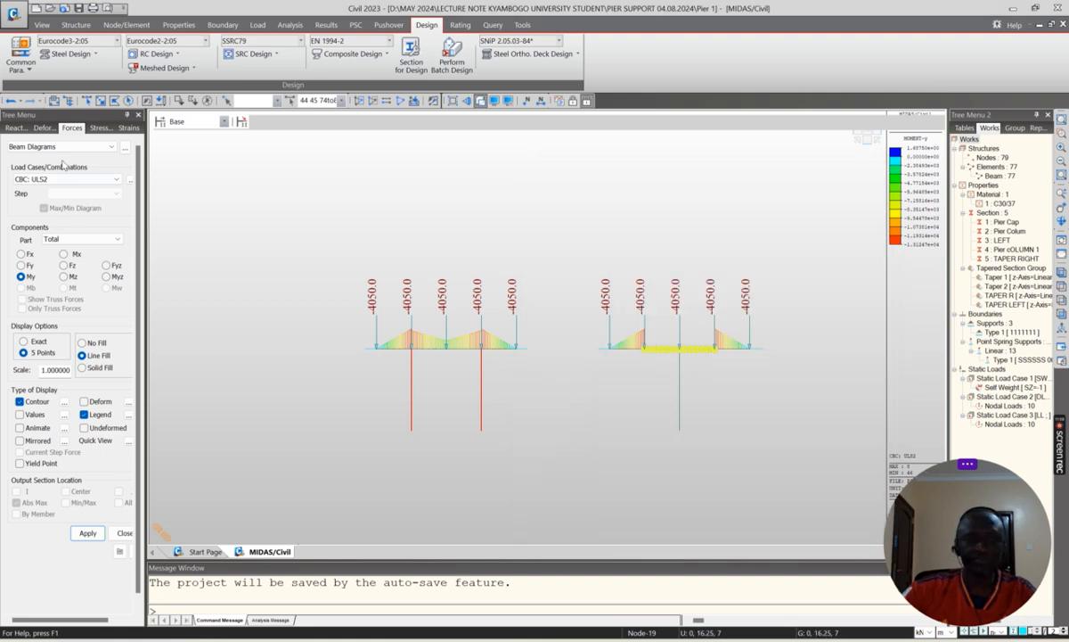
Review the rebar input for checking of Pier Colum and Pier cOLUMN 1, leaving both unchanged.
{"action": "left_click", "coordinate": [156, 54]}
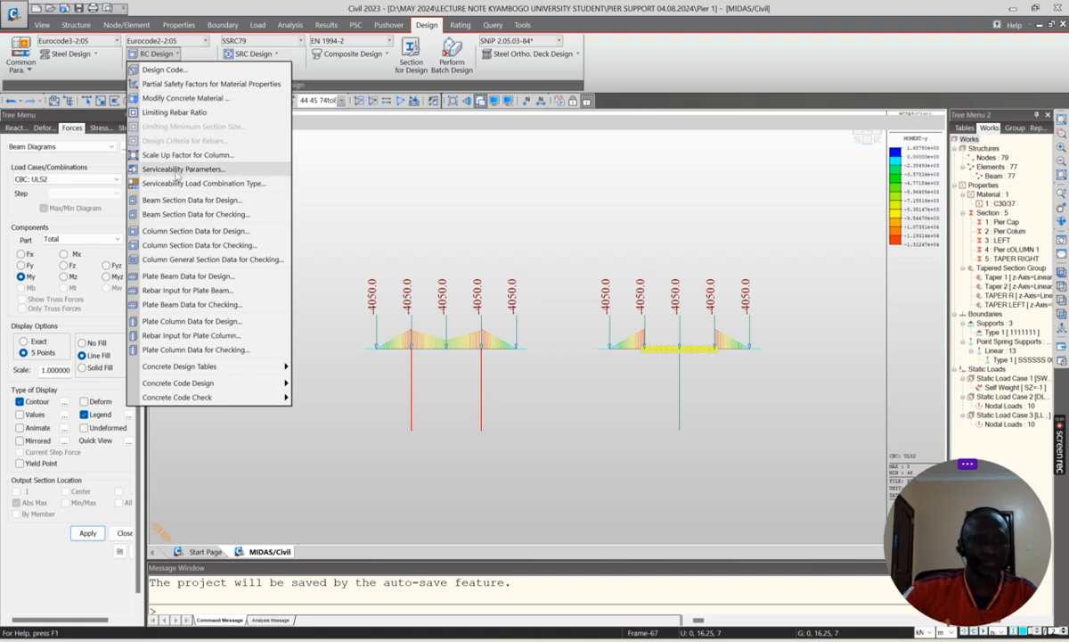
{"action": "left_click", "coordinate": [193, 245]}
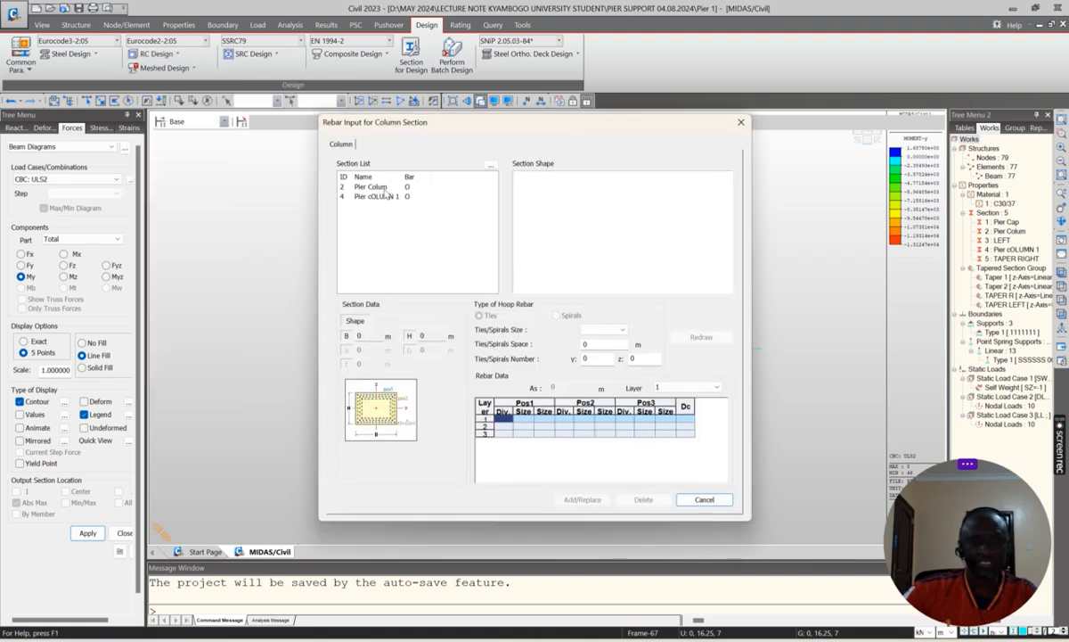
{"action": "left_click", "coordinate": [384, 187]}
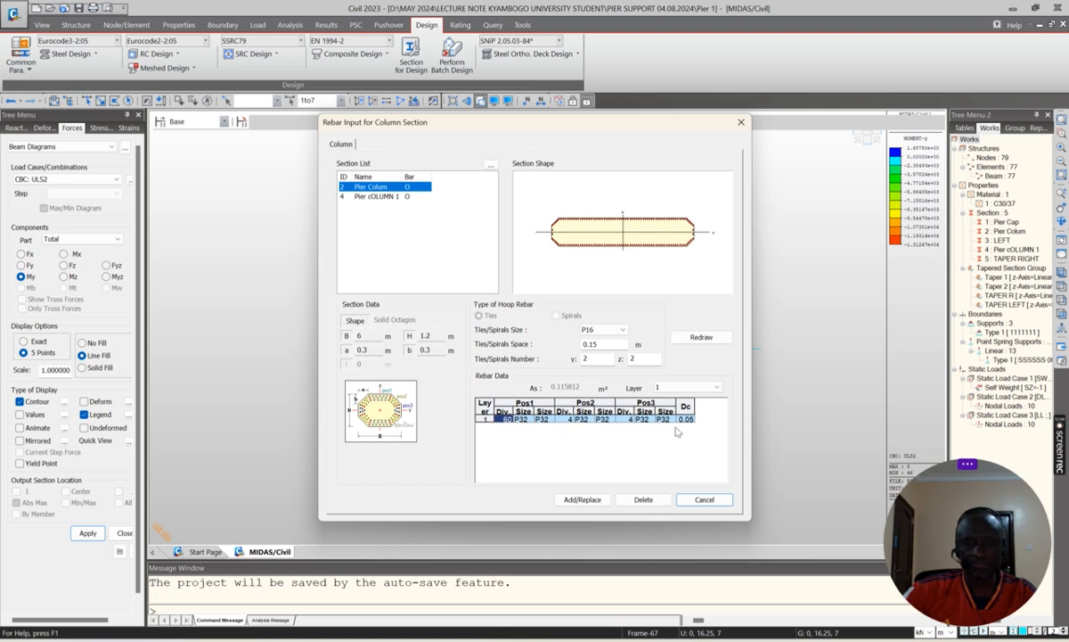
{"action": "left_click", "coordinate": [383, 196]}
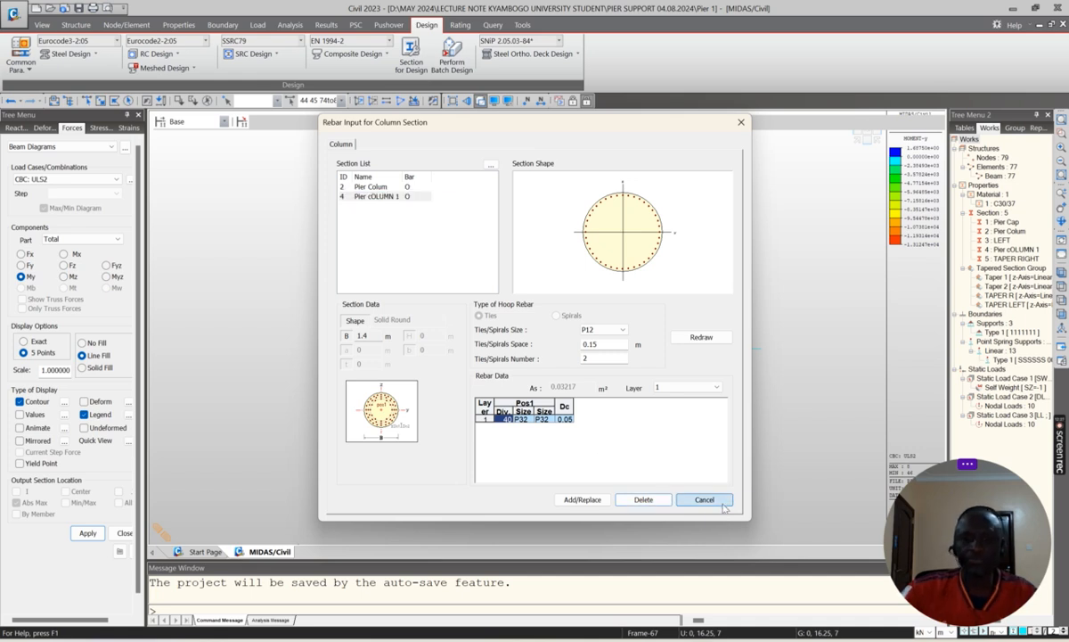
{"action": "left_click", "coordinate": [703, 499]}
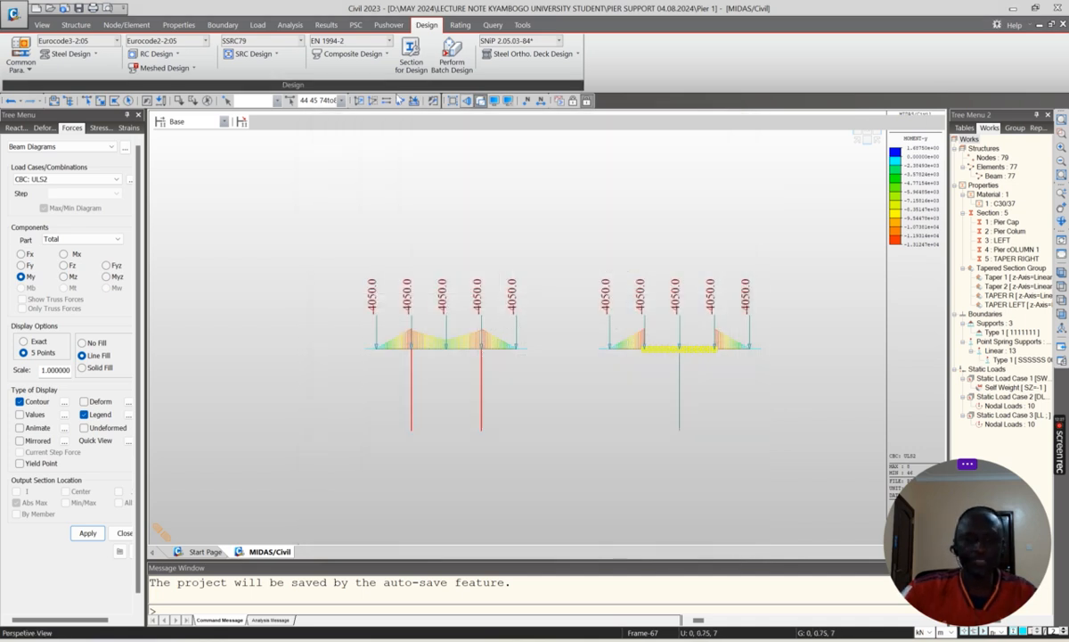
Try to run the concrete code check for beams, dismissing the warning and closing the results.
{"action": "left_click", "coordinate": [175, 55]}
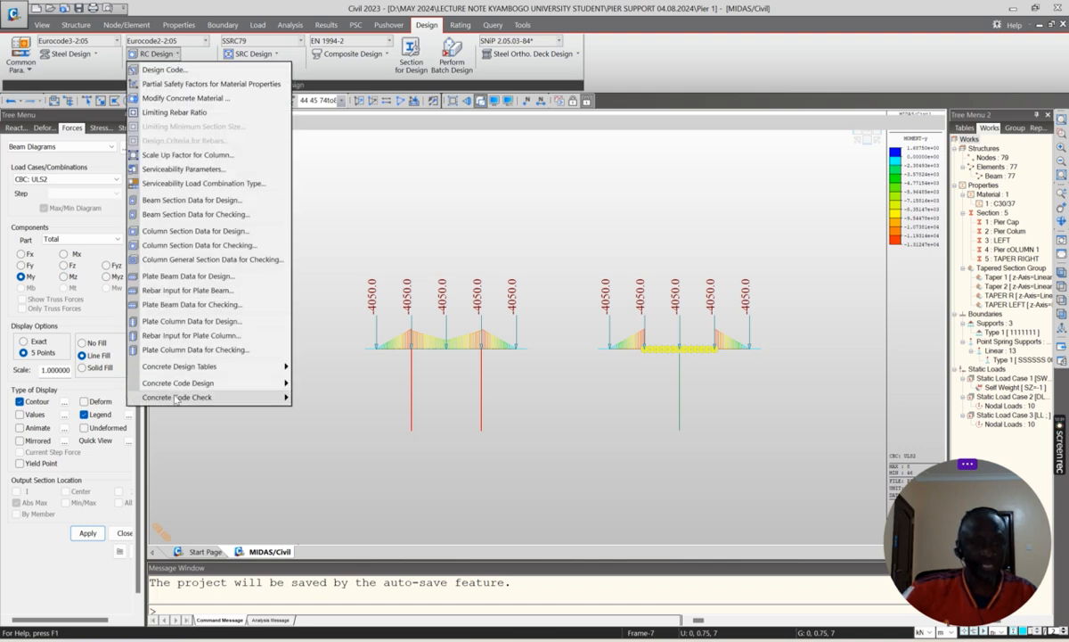
{"action": "mouse_move", "coordinate": [183, 396]}
{"action": "left_click", "coordinate": [323, 398]}
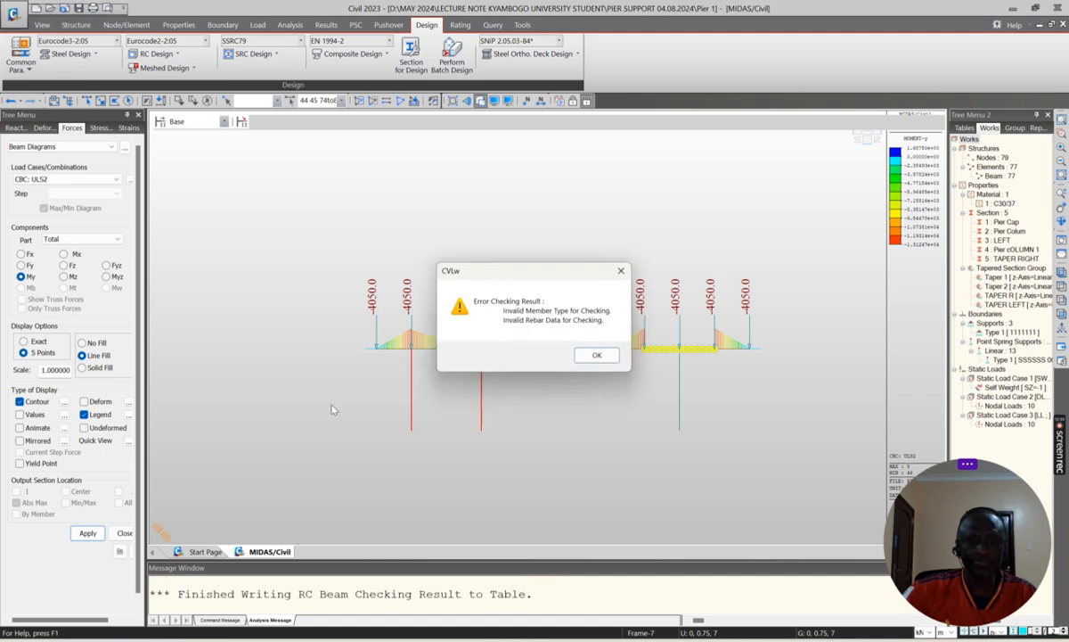
{"action": "left_click", "coordinate": [600, 356]}
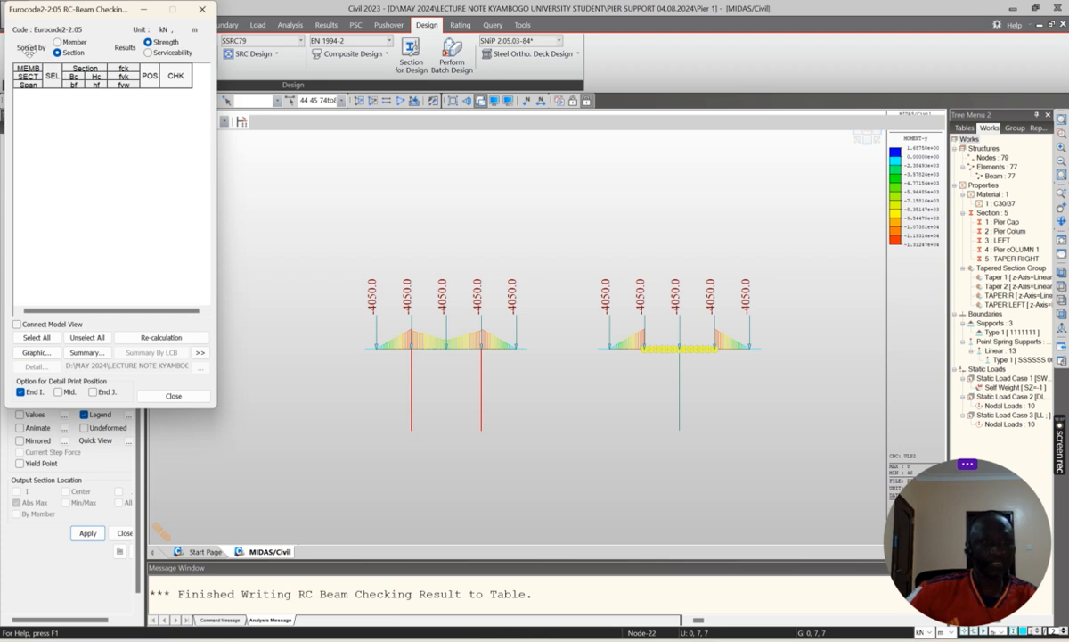
{"action": "left_click", "coordinate": [174, 395]}
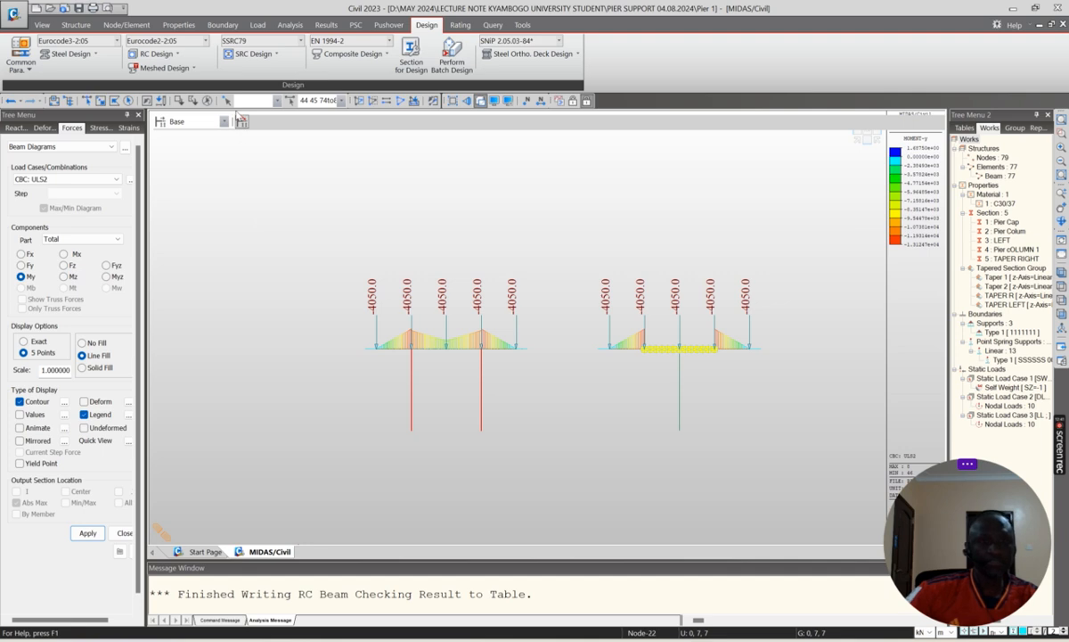
Run the concrete code check for columns and show the graphic report of the Pier cOLUMN 1 section in a maximized preview.
{"action": "left_click", "coordinate": [175, 54]}
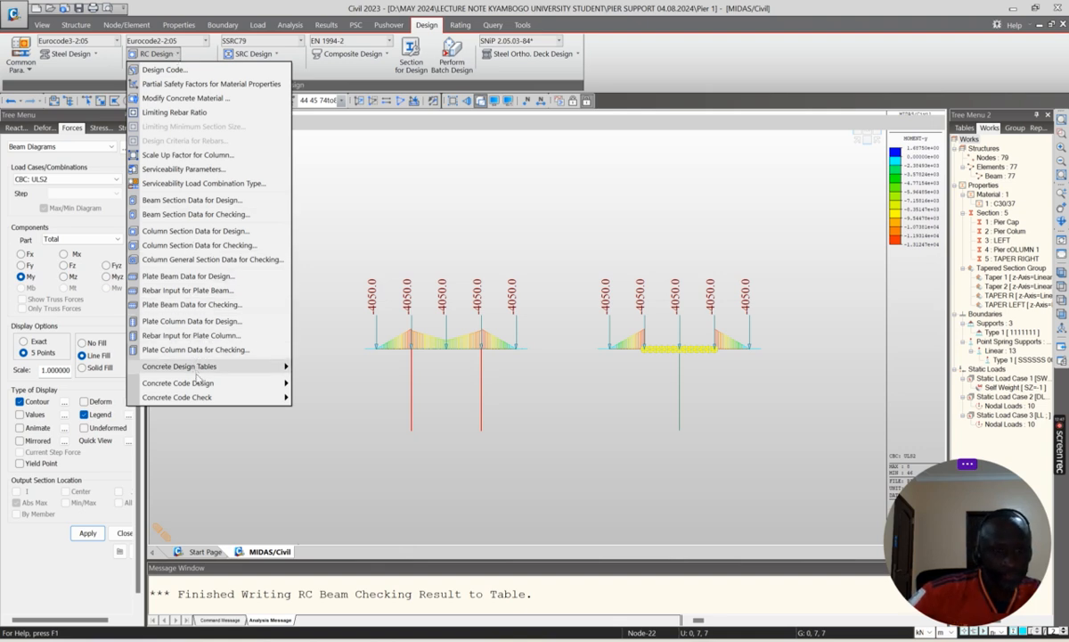
{"action": "mouse_move", "coordinate": [195, 394]}
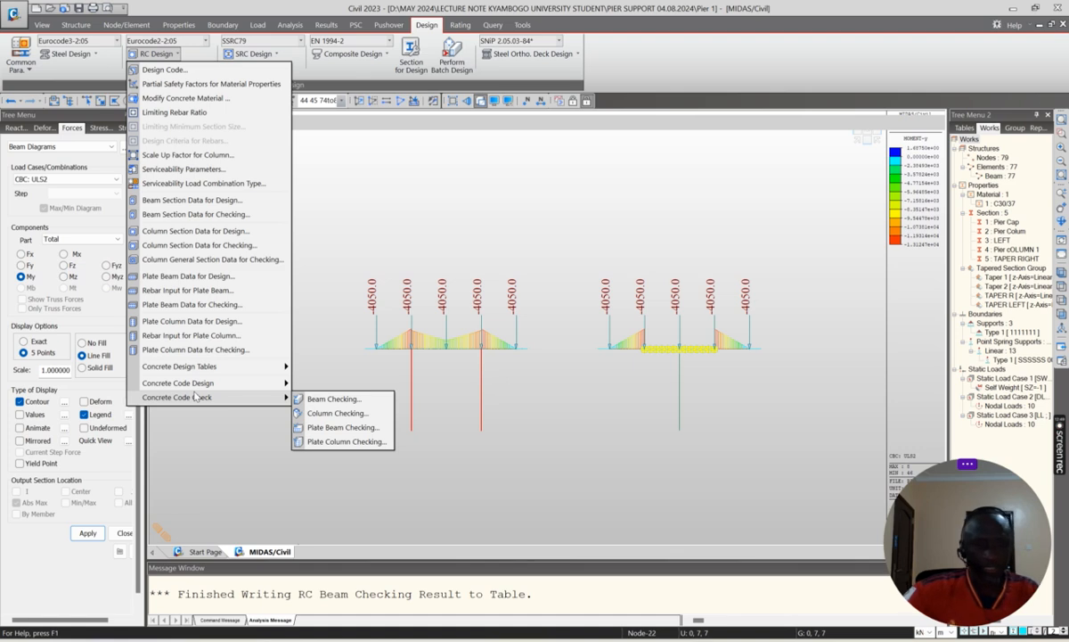
{"action": "left_click", "coordinate": [337, 413]}
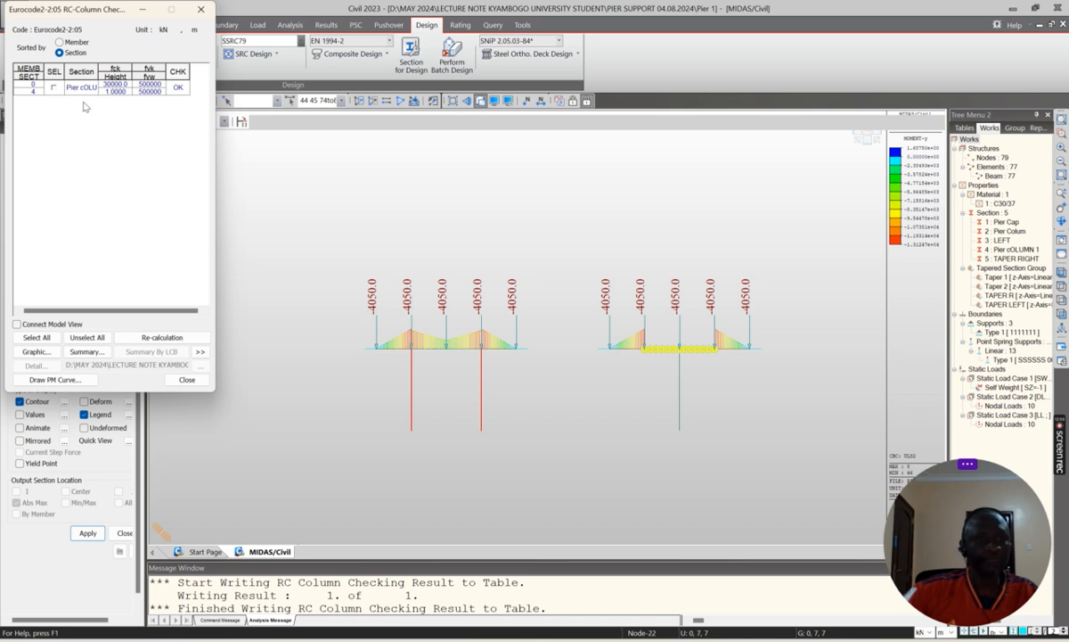
{"action": "left_click", "coordinate": [54, 87]}
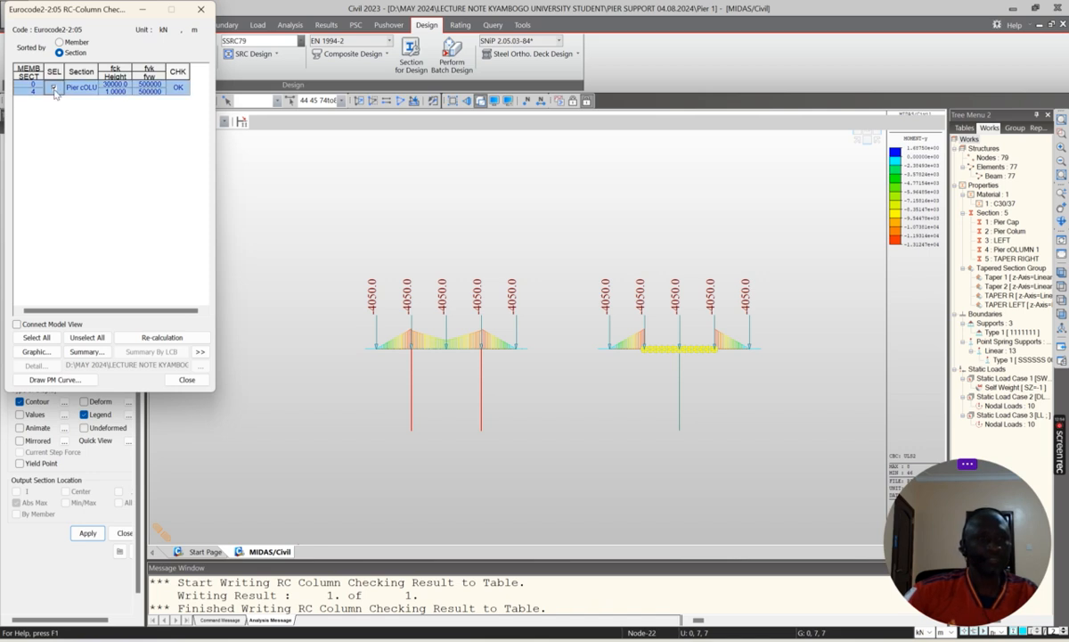
{"action": "left_click", "coordinate": [36, 351]}
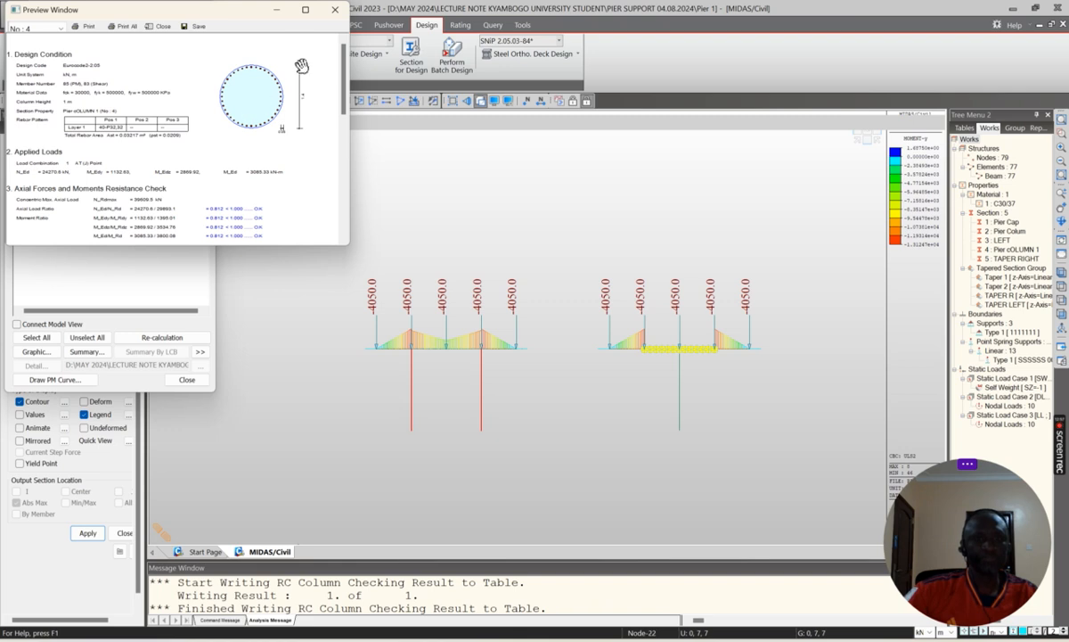
{"action": "left_click", "coordinate": [303, 10]}
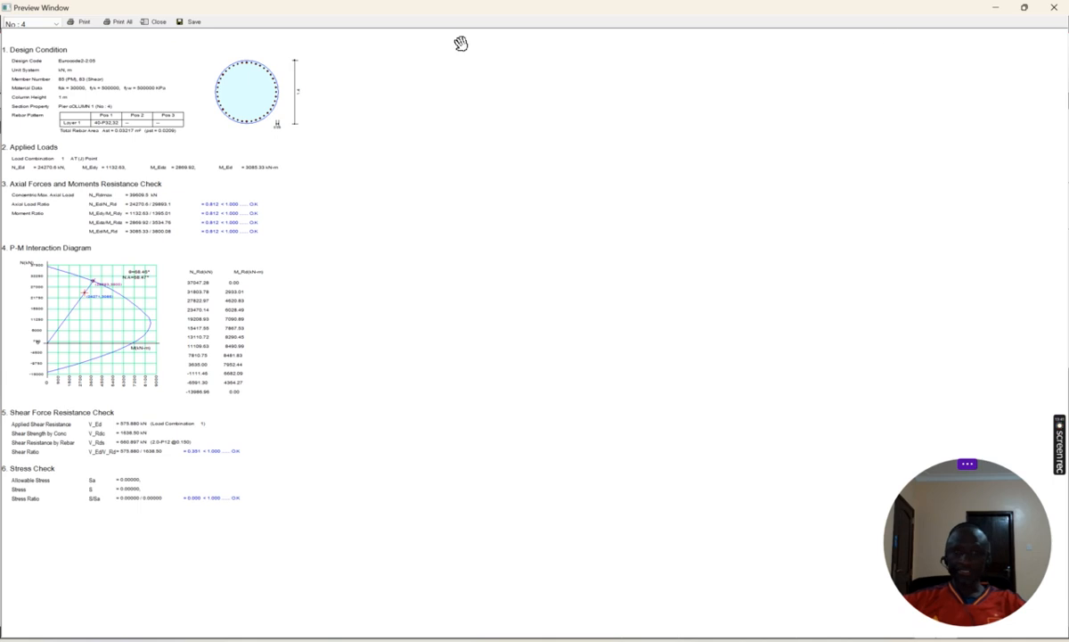
Look for further sections in the column report's section list, closing the report and the column check results.
{"action": "left_click", "coordinate": [56, 25]}
{"action": "left_click", "coordinate": [56, 25]}
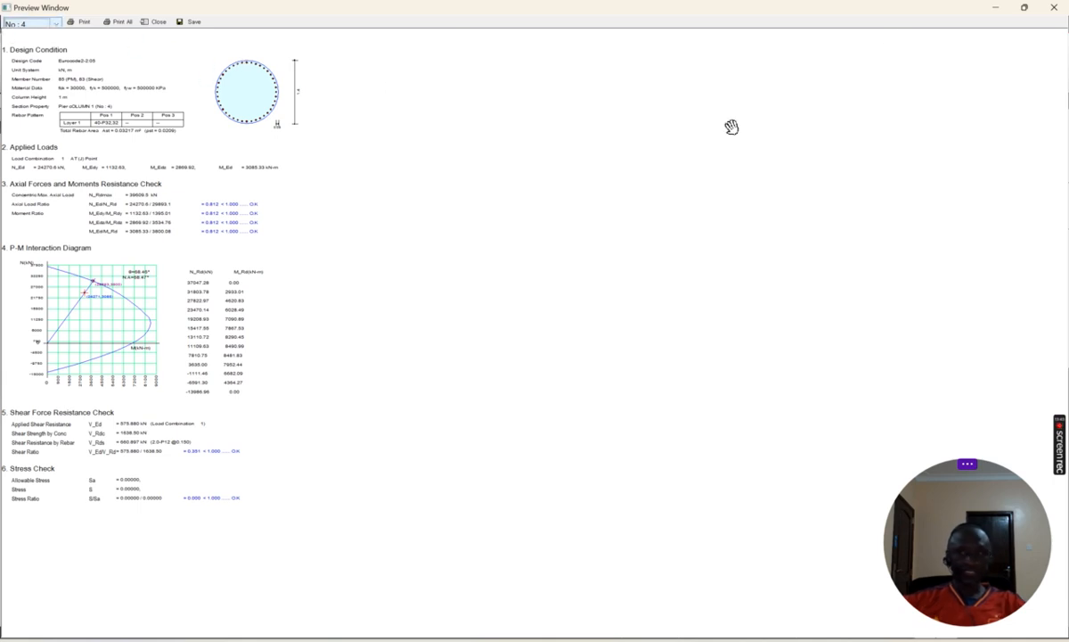
{"action": "left_click", "coordinate": [1055, 7]}
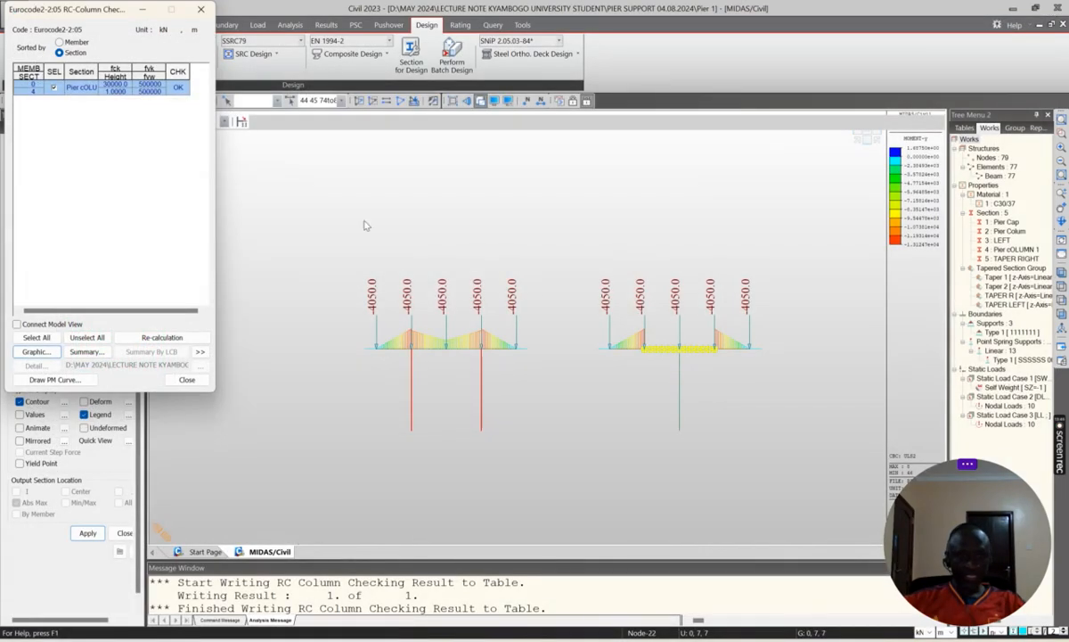
{"action": "left_click", "coordinate": [178, 379]}
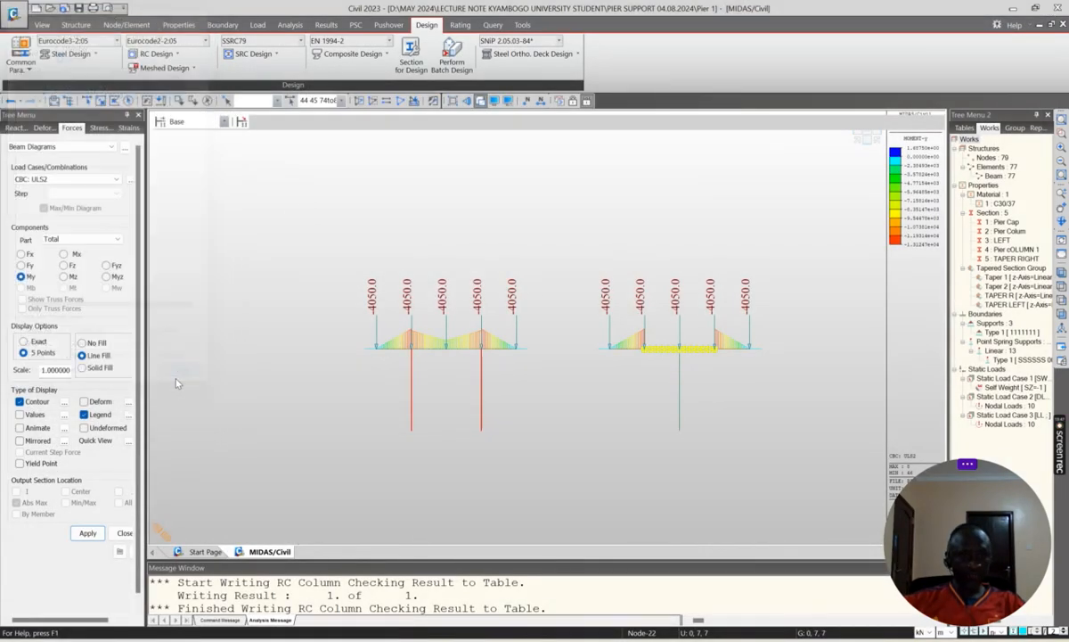
Rerun the concrete code check for columns and reopen the Pier cOLUMN 1 graphic report to look for other sections, closing both.
{"action": "left_click", "coordinate": [156, 54]}
{"action": "mouse_move", "coordinate": [178, 396]}
{"action": "left_click", "coordinate": [338, 413]}
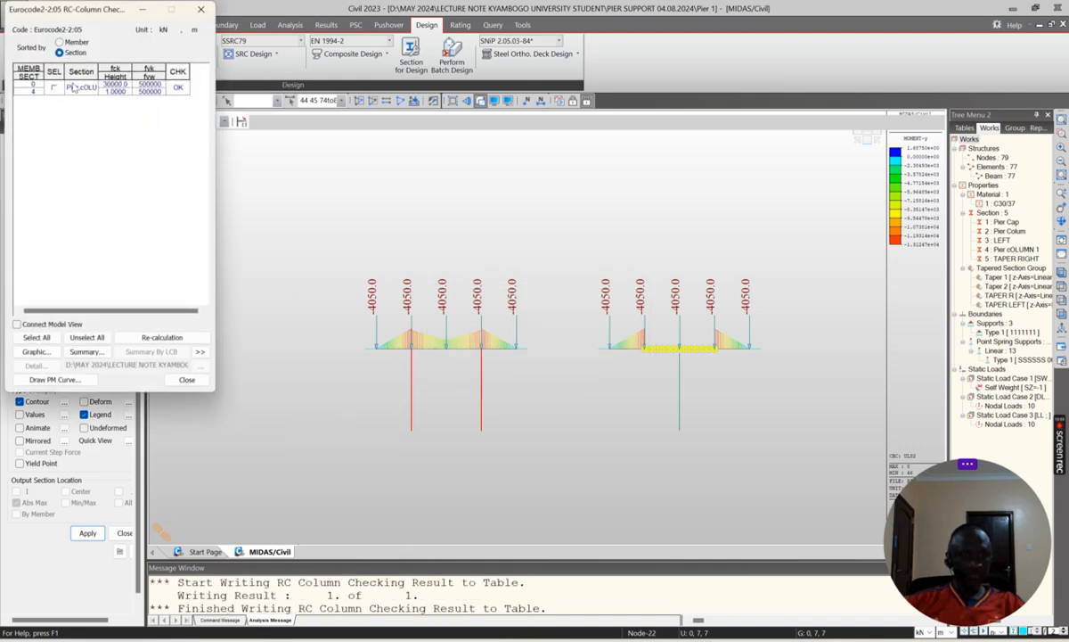
{"action": "left_click", "coordinate": [54, 88]}
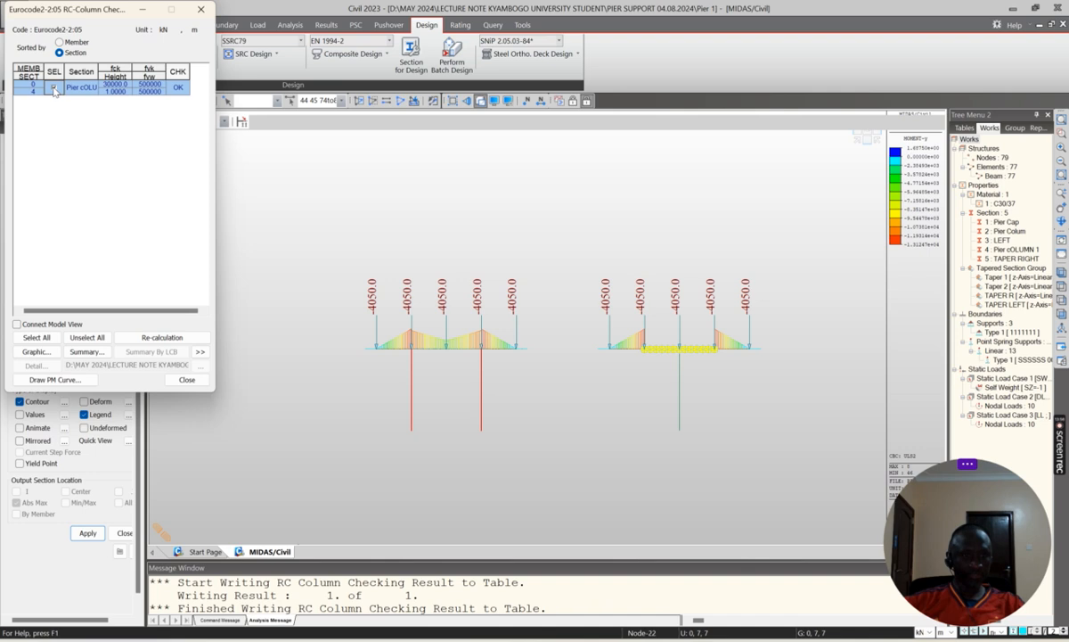
{"action": "left_click", "coordinate": [40, 353]}
{"action": "left_click", "coordinate": [59, 29]}
{"action": "left_click", "coordinate": [60, 30]}
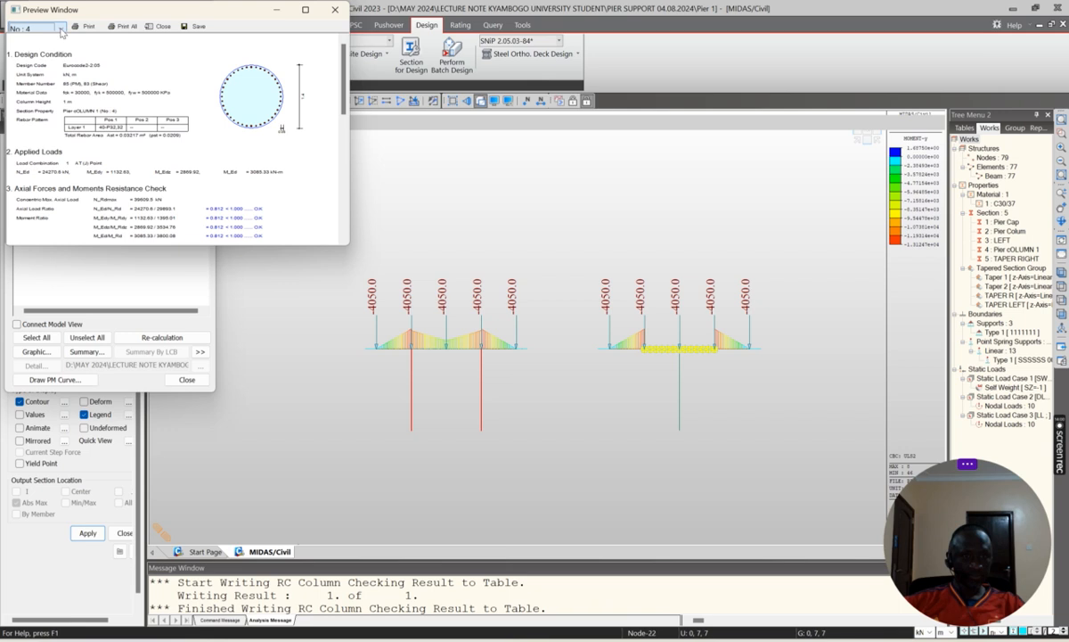
{"action": "left_click", "coordinate": [333, 10]}
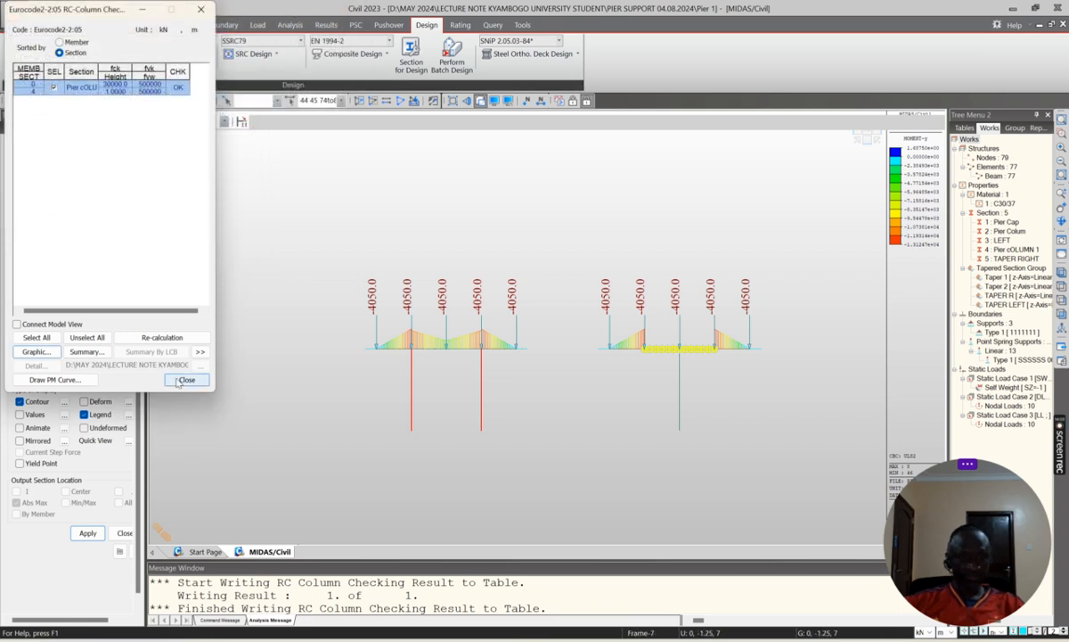
{"action": "left_click", "coordinate": [186, 380]}
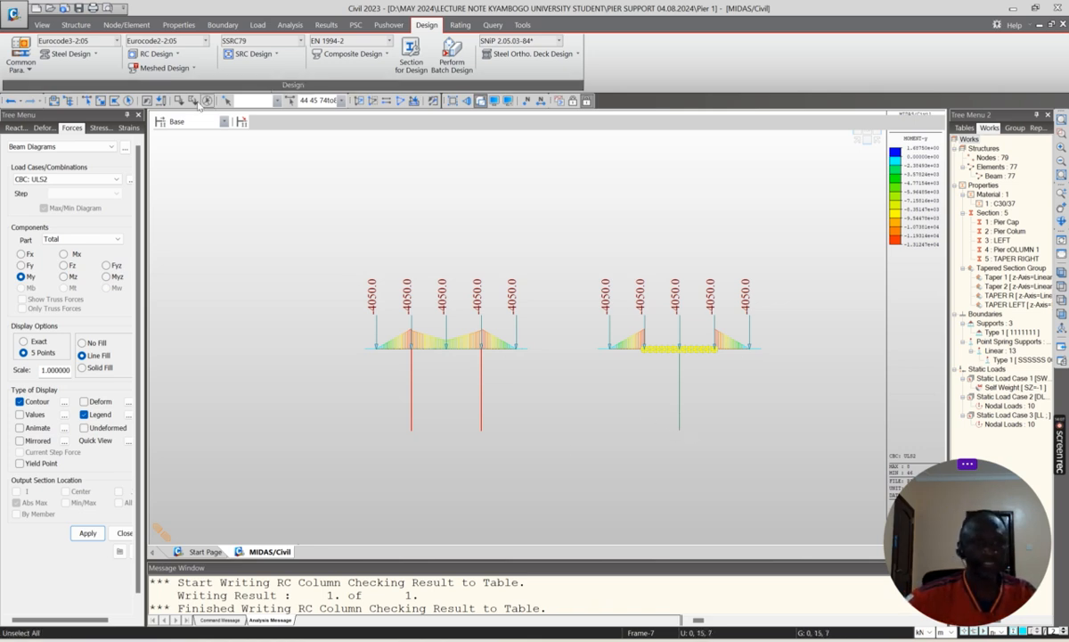
Review the beam section data for design of Pier Cap, leaving it unchanged.
{"action": "left_click", "coordinate": [177, 55]}
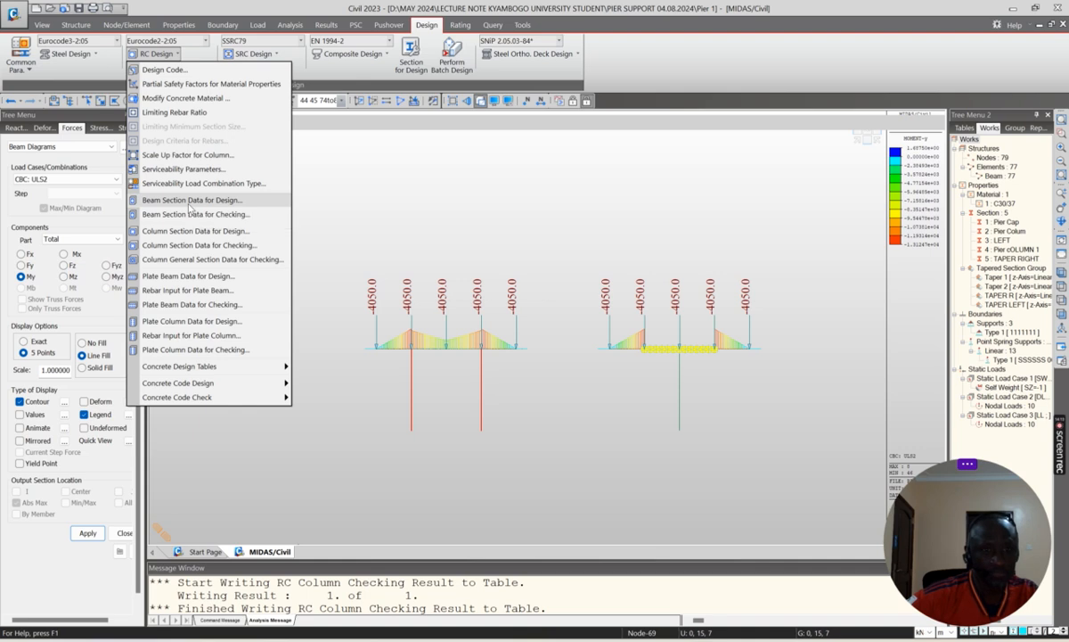
{"action": "left_click", "coordinate": [190, 201]}
{"action": "left_click", "coordinate": [361, 211]}
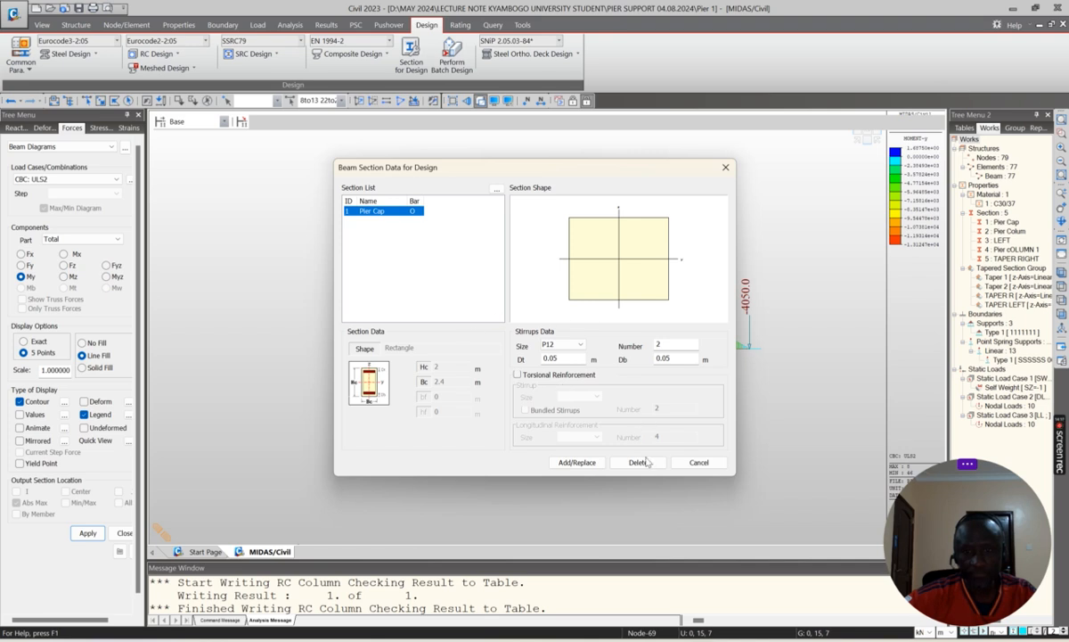
{"action": "left_click", "coordinate": [697, 462]}
Reapply the existing rebar in the beam section data for checking of Pier Cap.
{"action": "left_click", "coordinate": [156, 53]}
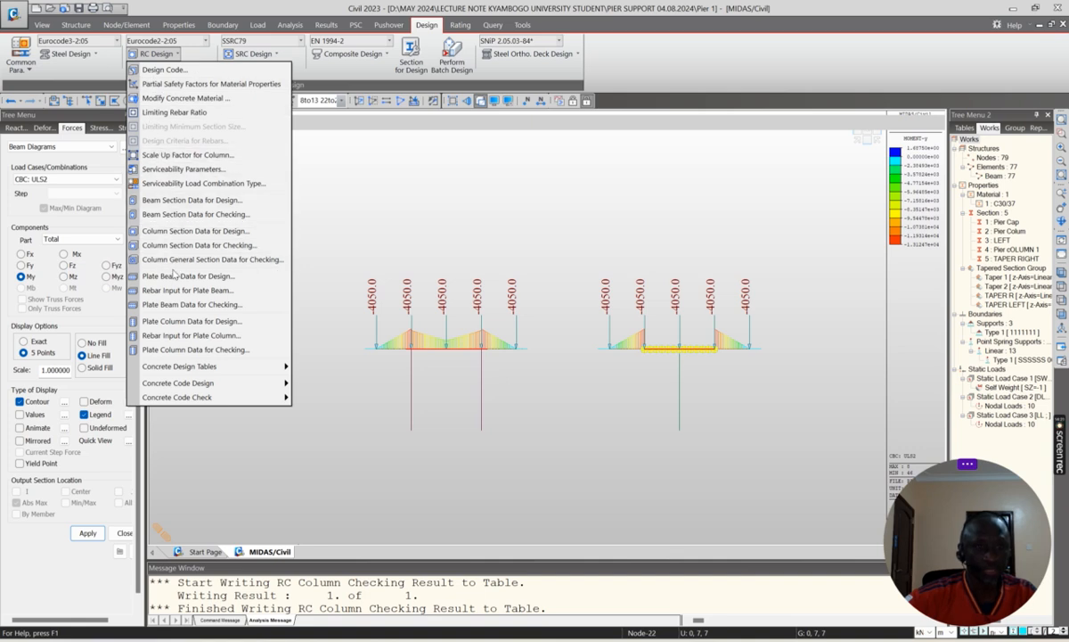
{"action": "left_click", "coordinate": [147, 216]}
{"action": "left_click", "coordinate": [379, 135]}
{"action": "left_click", "coordinate": [380, 135]}
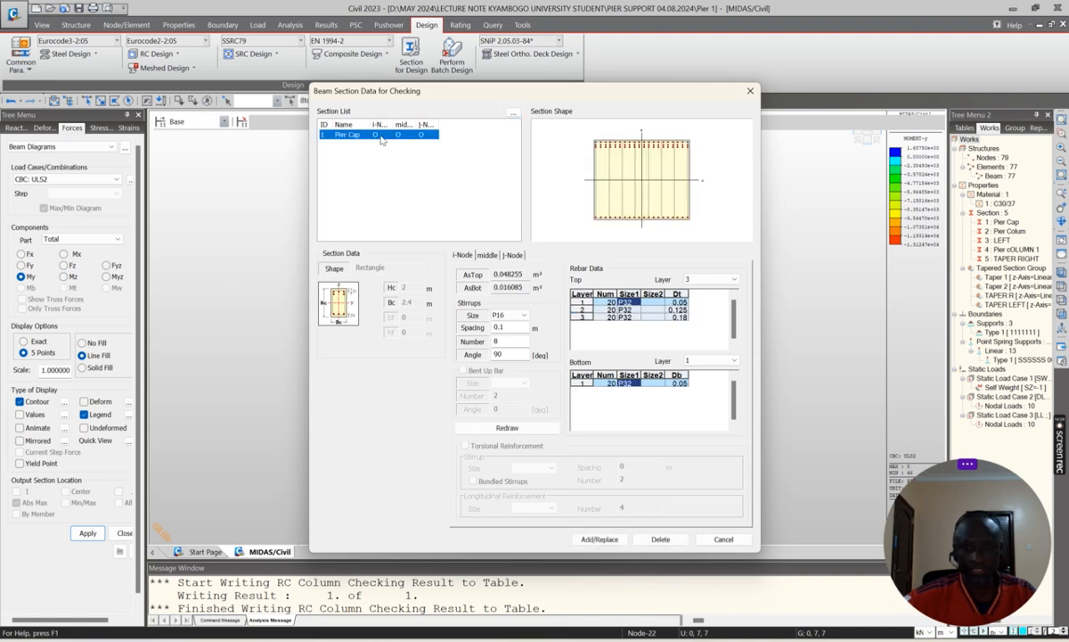
{"action": "left_click", "coordinate": [597, 540]}
{"action": "left_click", "coordinate": [724, 540]}
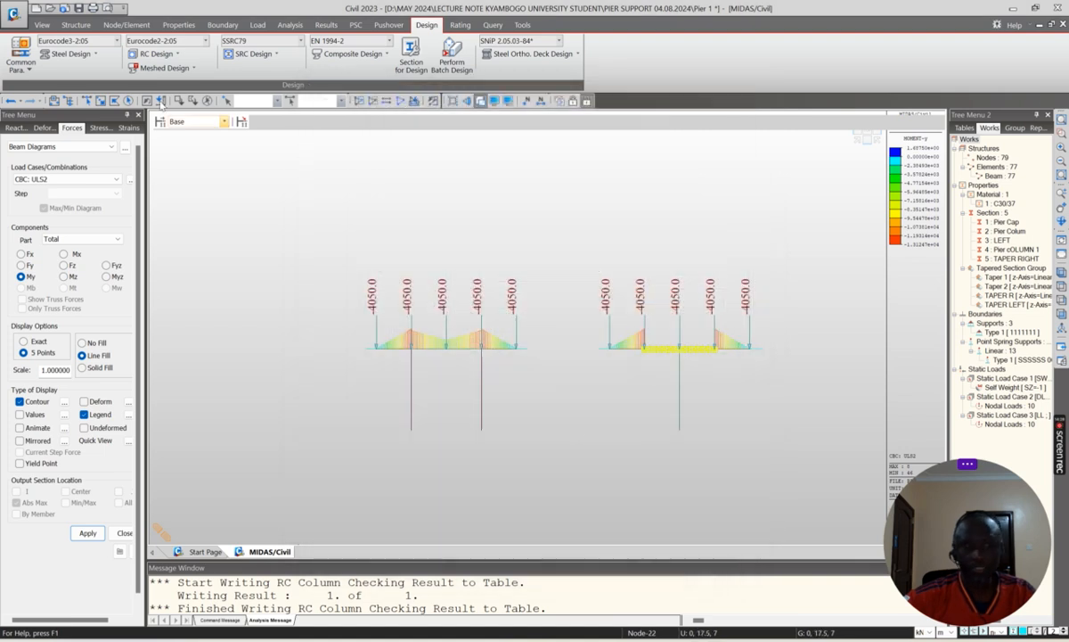
Select the whole model and apply the serviceability parameters to its elements.
{"action": "left_click", "coordinate": [157, 53]}
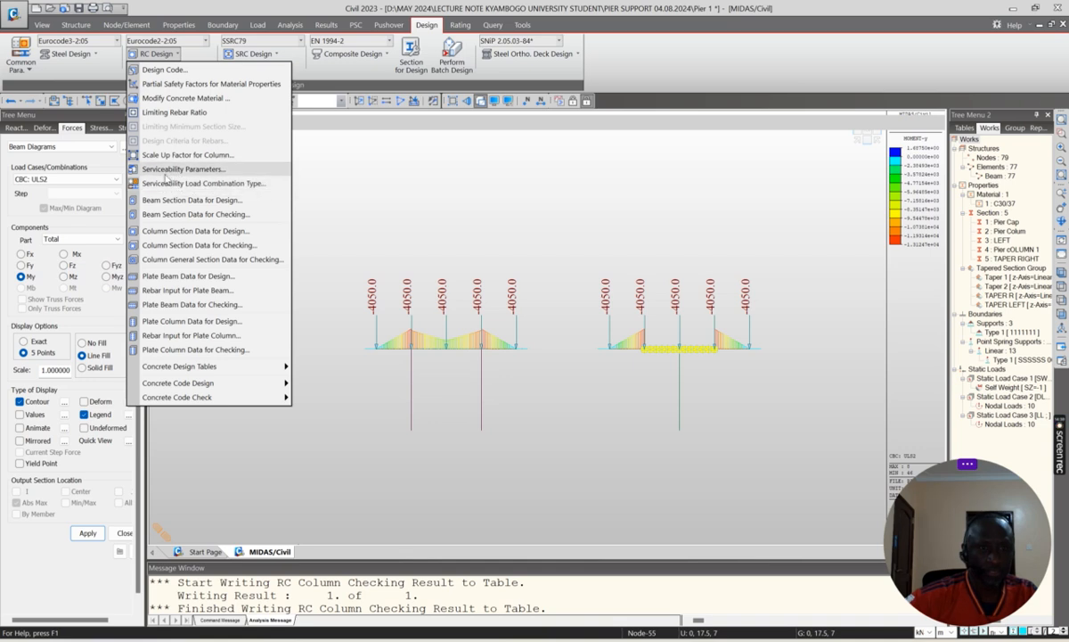
{"action": "left_click", "coordinate": [166, 169]}
{"action": "left_click", "coordinate": [129, 101]}
{"action": "left_click", "coordinate": [26, 347]}
{"action": "left_click", "coordinate": [76, 534]}
{"action": "left_click", "coordinate": [110, 536]}
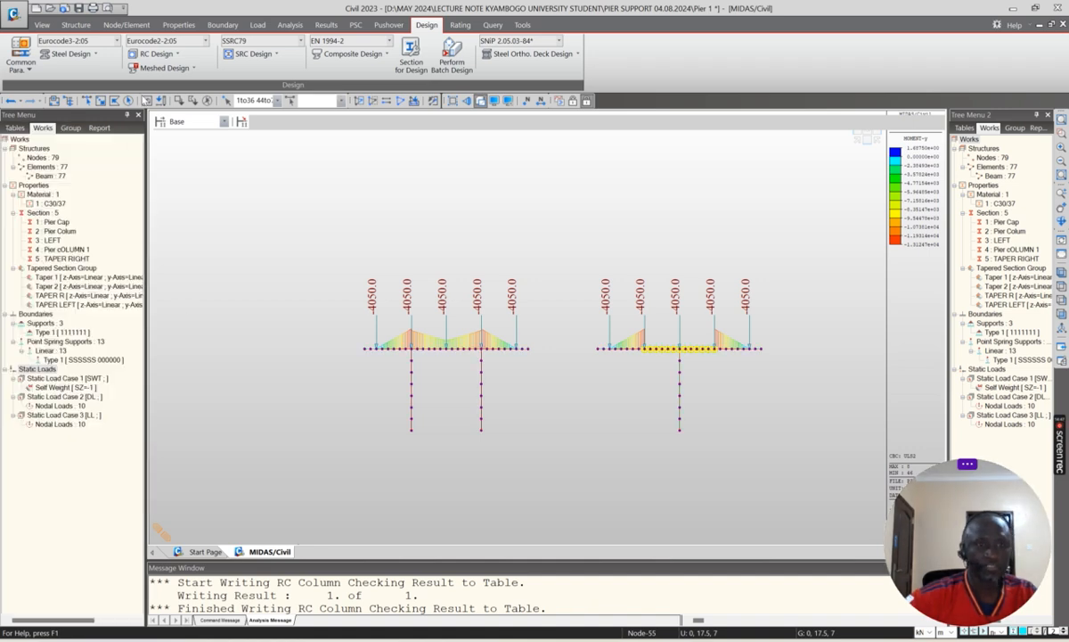
Run the concrete code check for beams and examine the Pier Cap section's graphic report in a maximized preview, closing the preview.
{"action": "left_click", "coordinate": [156, 53]}
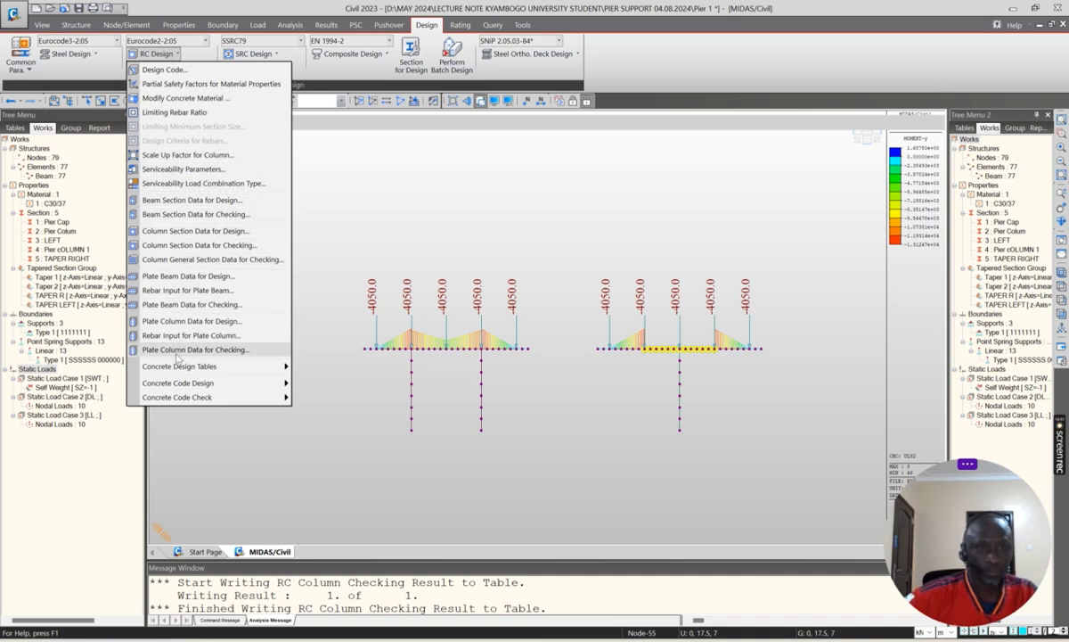
{"action": "mouse_move", "coordinate": [196, 396]}
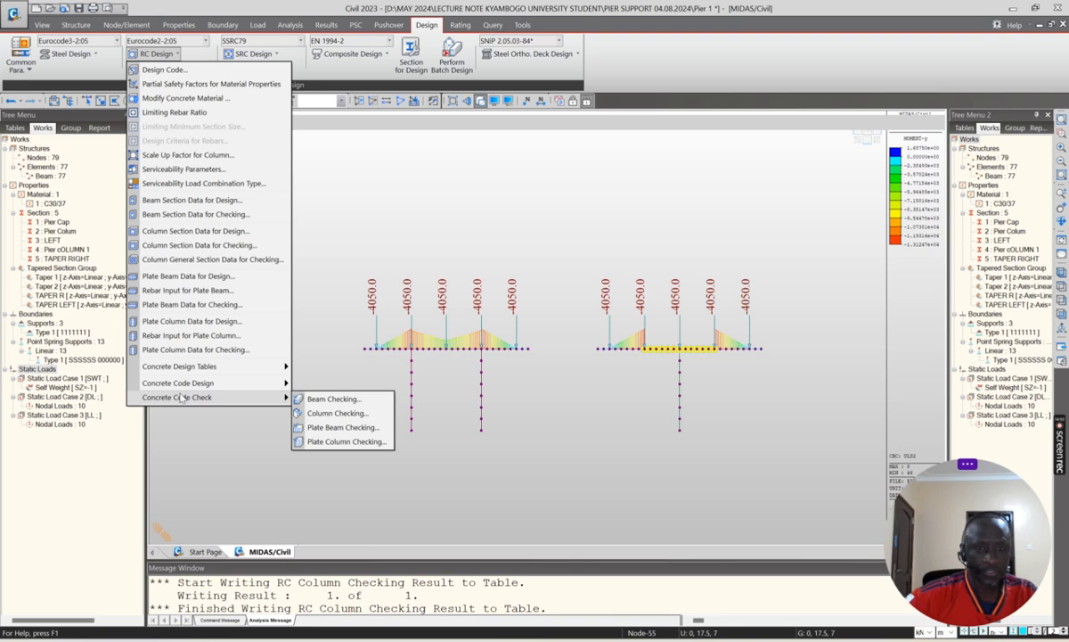
{"action": "left_click", "coordinate": [332, 399]}
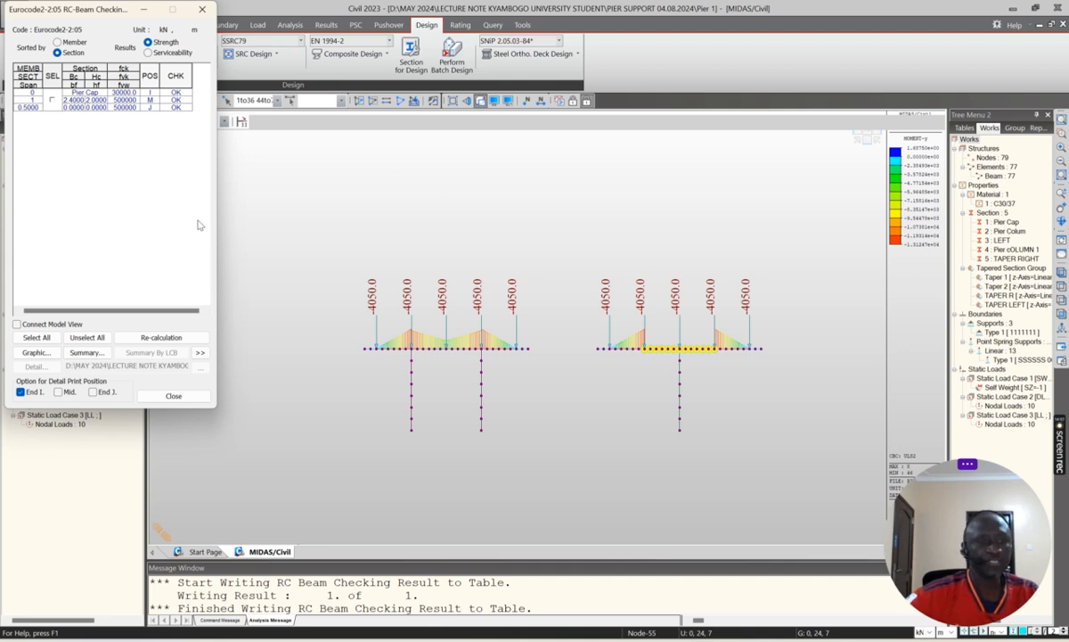
{"action": "left_click", "coordinate": [52, 101]}
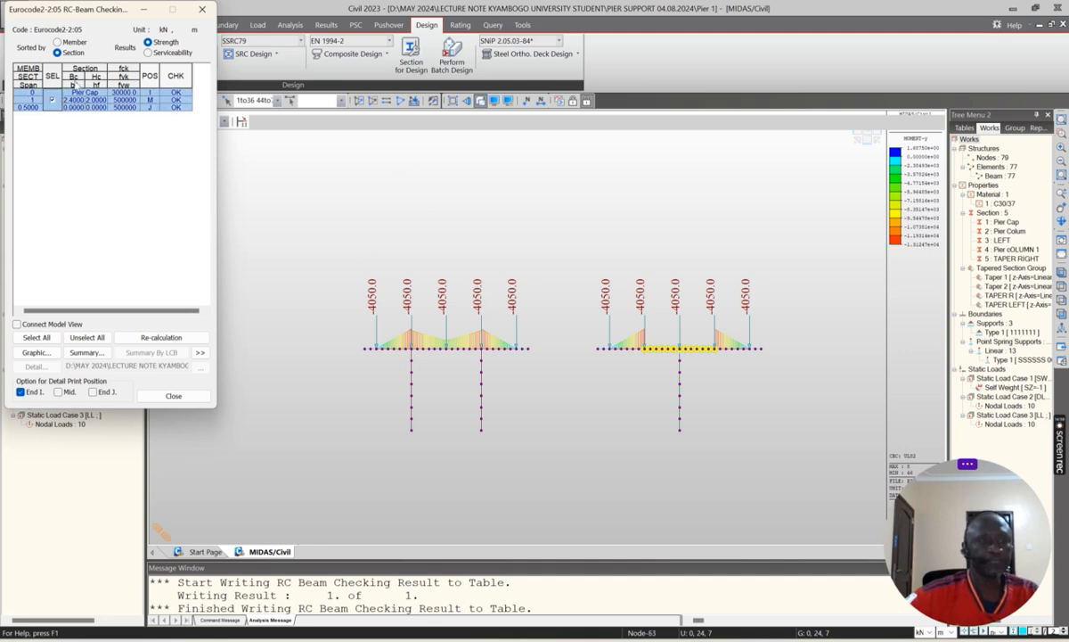
{"action": "left_click", "coordinate": [38, 354]}
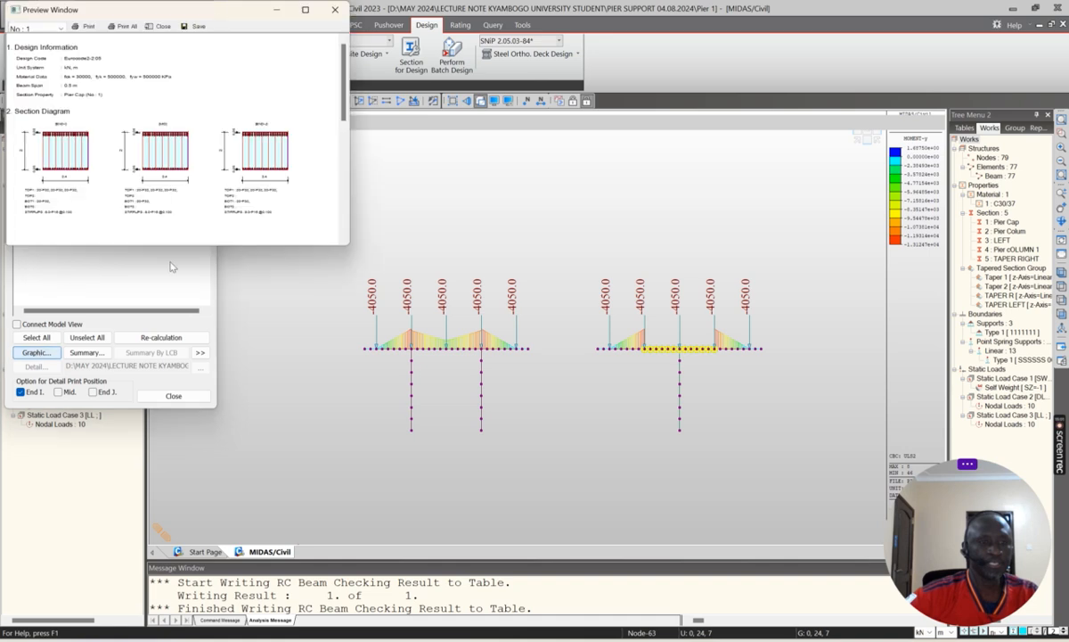
{"action": "scroll", "coordinate": [174, 125], "scroll_direction": "down", "scroll_amount": 10}
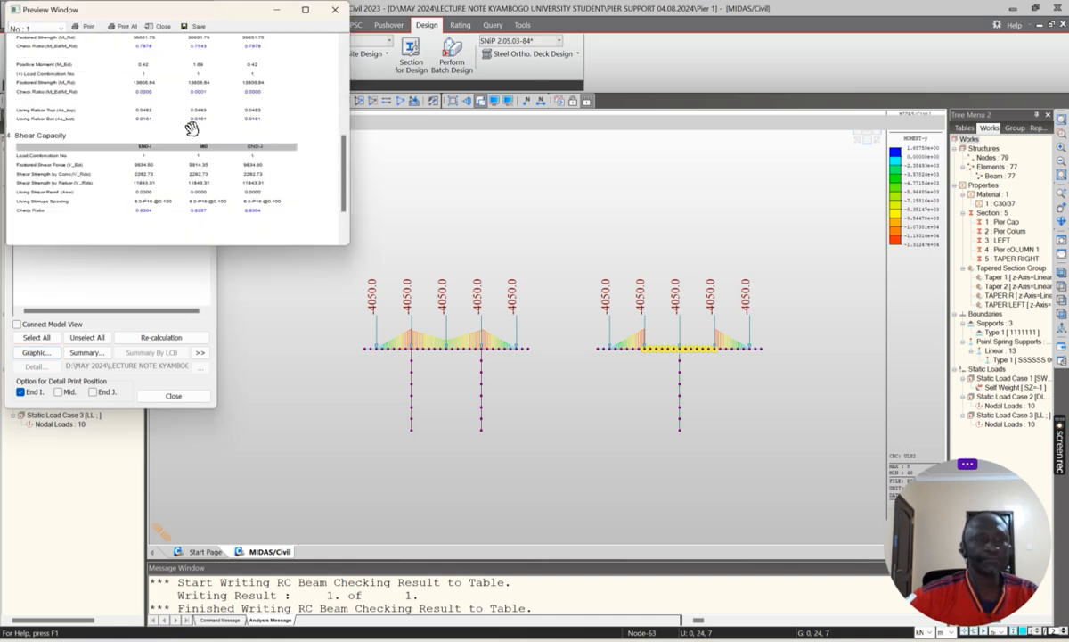
{"action": "scroll", "coordinate": [165, 147], "scroll_direction": "up", "scroll_amount": 10}
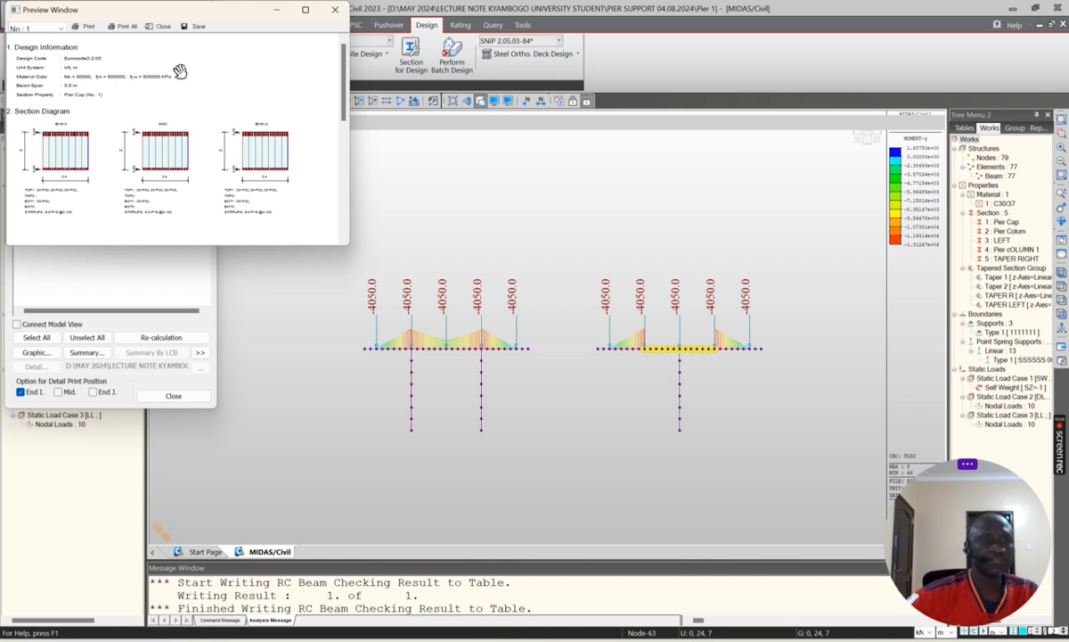
{"action": "left_click", "coordinate": [305, 10]}
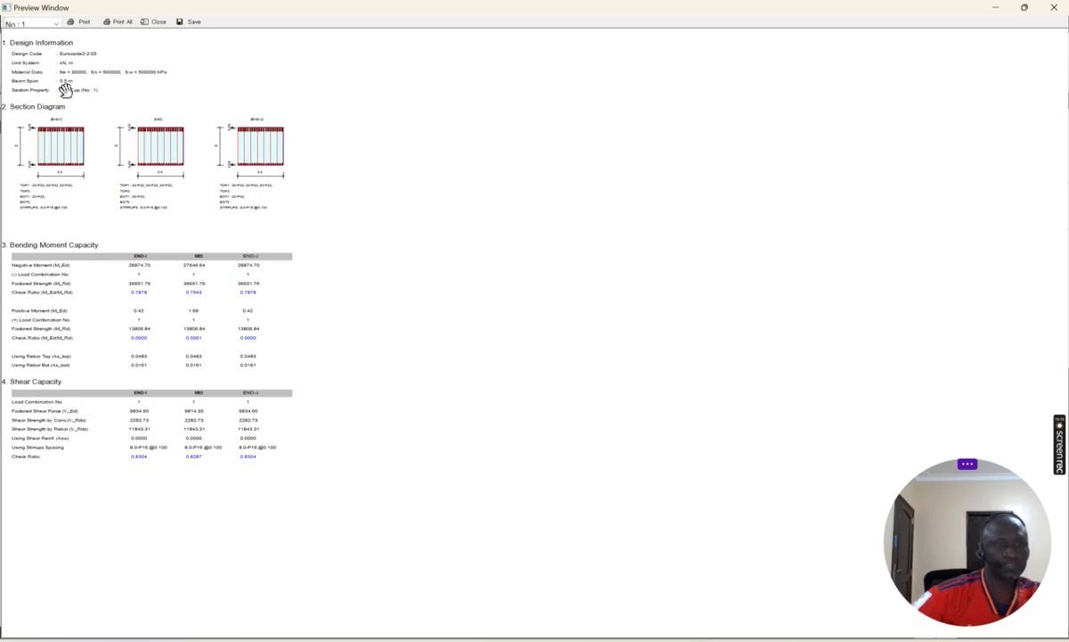
{"action": "left_click", "coordinate": [55, 24]}
{"action": "left_click", "coordinate": [58, 26]}
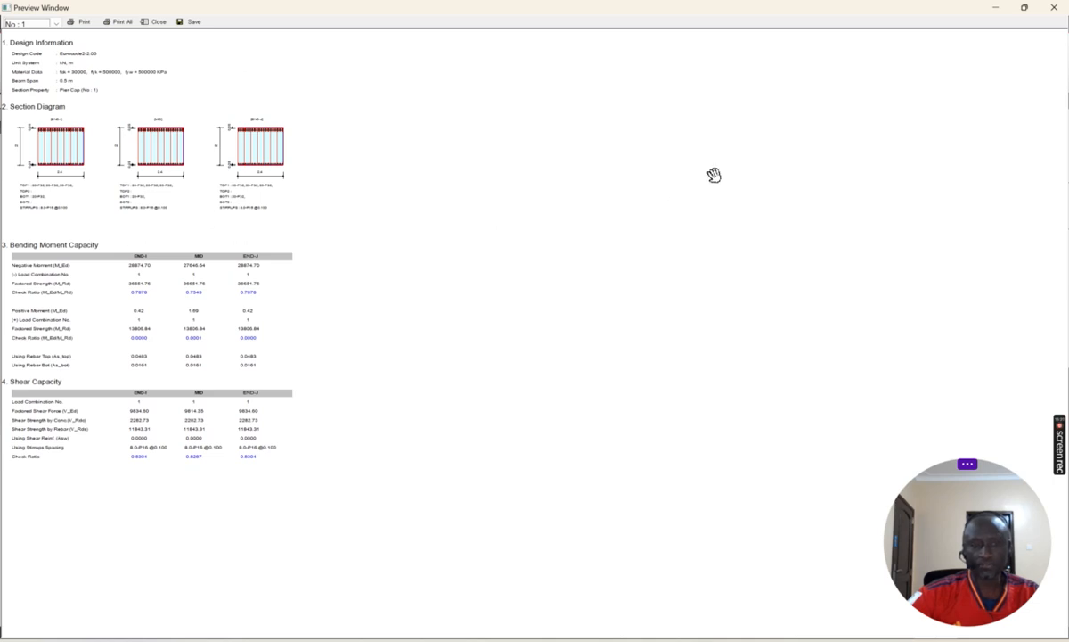
{"action": "left_click", "coordinate": [1054, 9]}
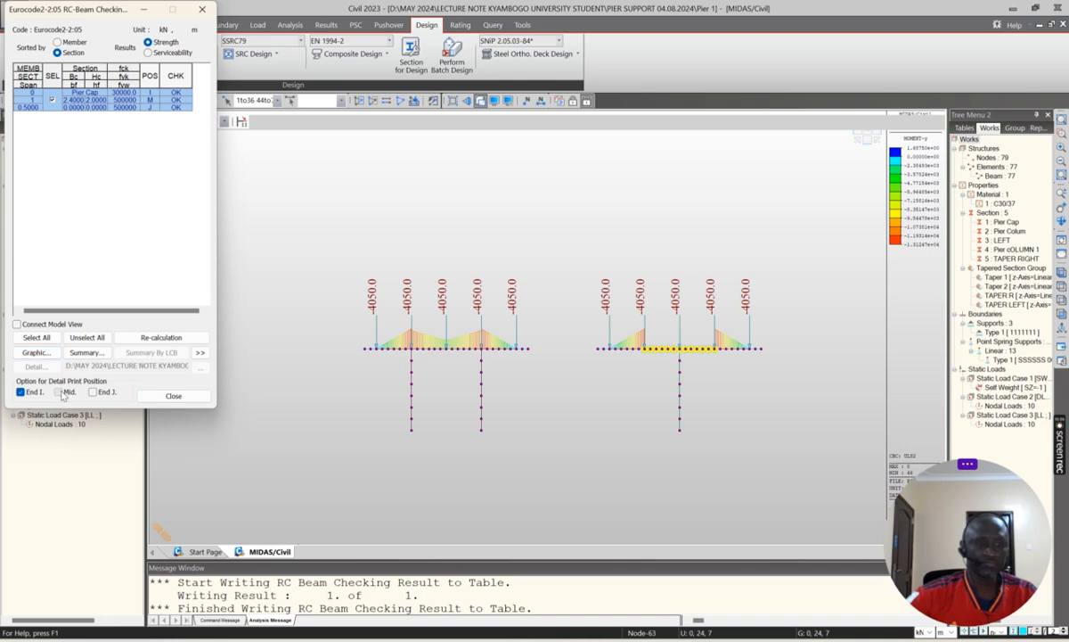
Include the Mid. and End J. positions for detail print, reopen the Pier Cap graphic report and close the beam check results.
{"action": "left_click", "coordinate": [37, 352]}
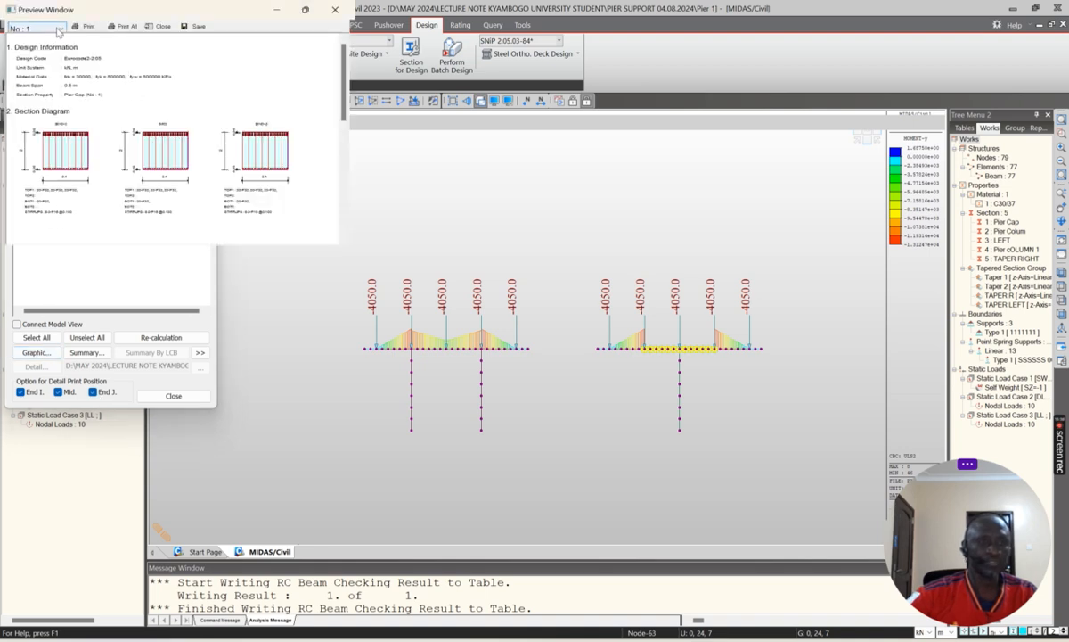
{"action": "left_click", "coordinate": [162, 399]}
{"action": "left_click", "coordinate": [169, 395]}
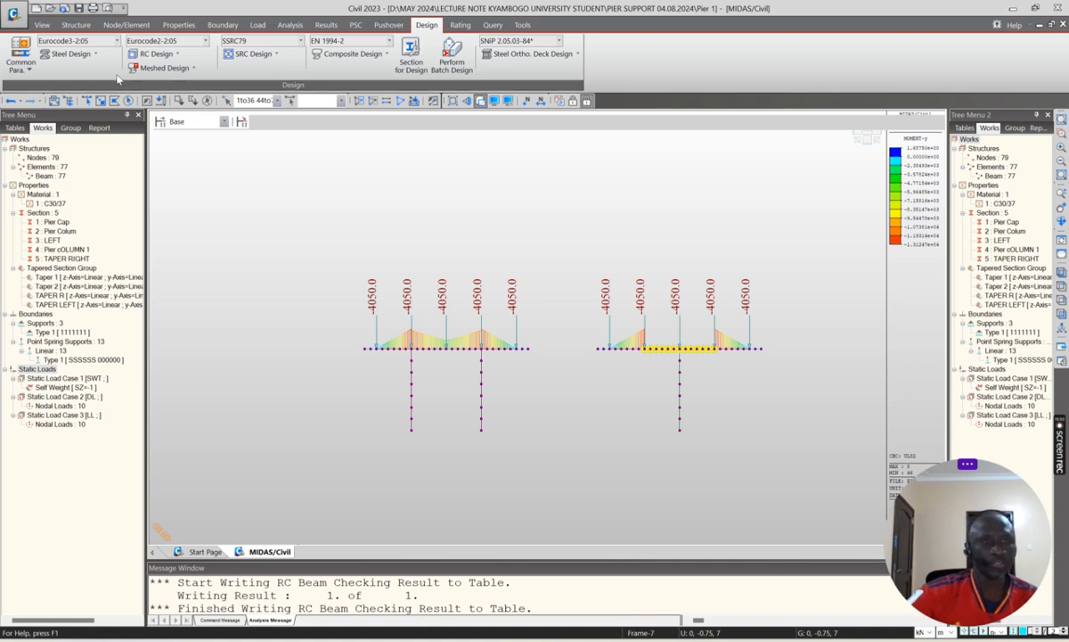
Reapply the existing rebar input for checking of the Pier Colum section, viewing Pier cOLUMN 1 first.
{"action": "left_click", "coordinate": [177, 54]}
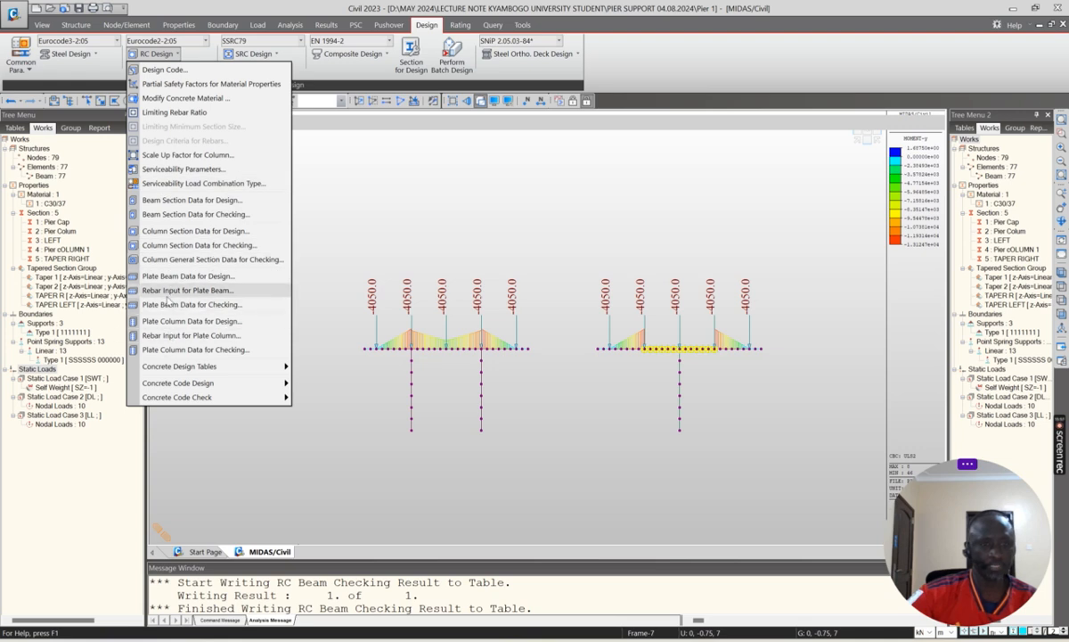
{"action": "left_click", "coordinate": [181, 247]}
{"action": "left_click", "coordinate": [372, 197]}
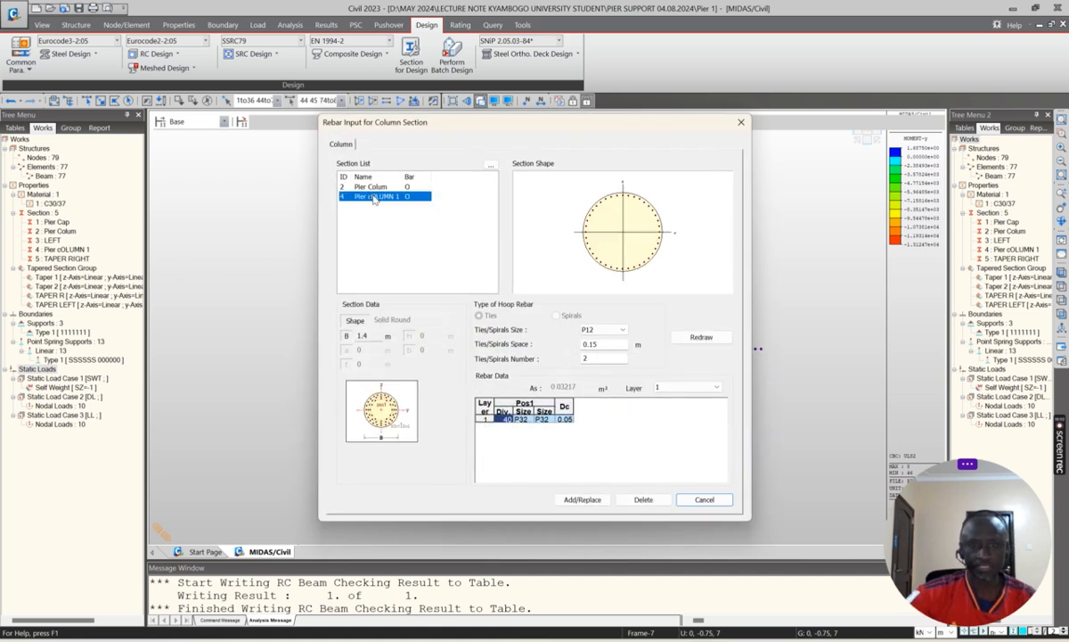
{"action": "left_click", "coordinate": [374, 186]}
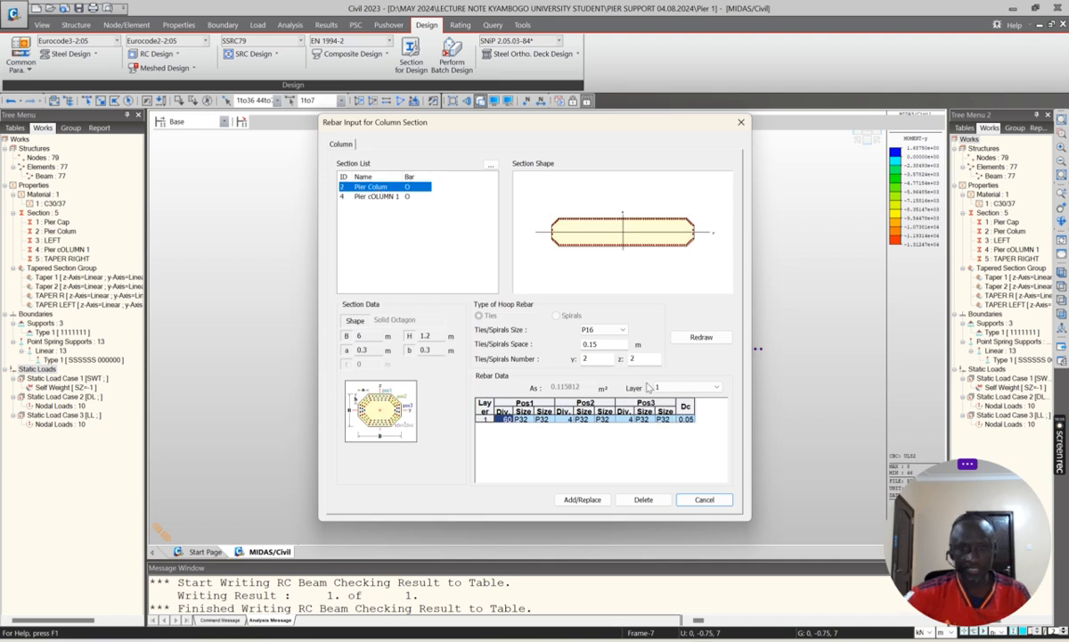
{"action": "left_click", "coordinate": [580, 500]}
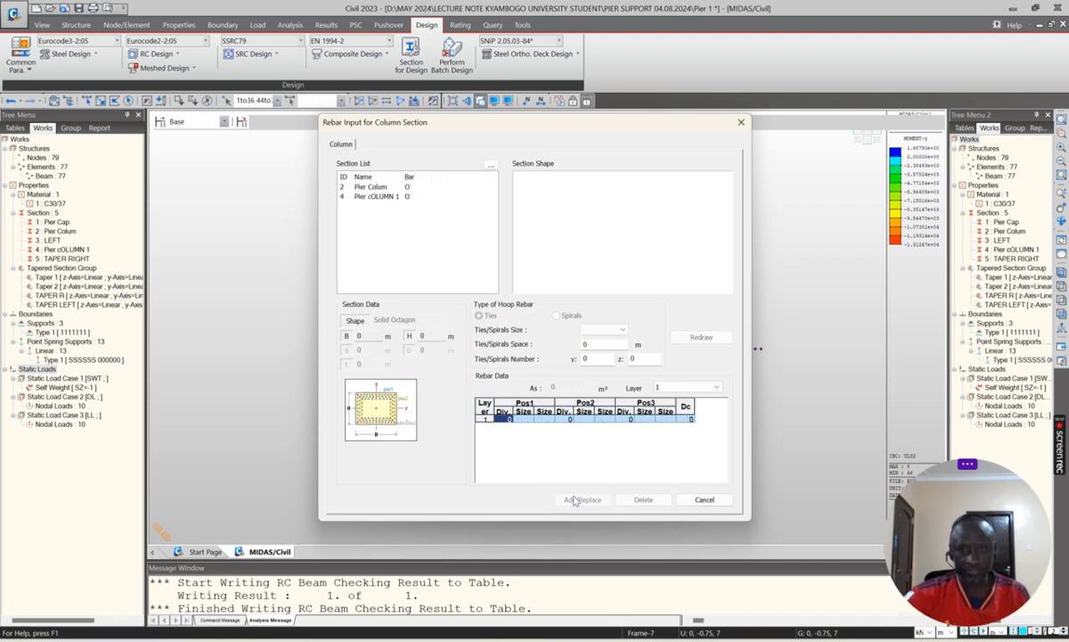
{"action": "left_click", "coordinate": [704, 499]}
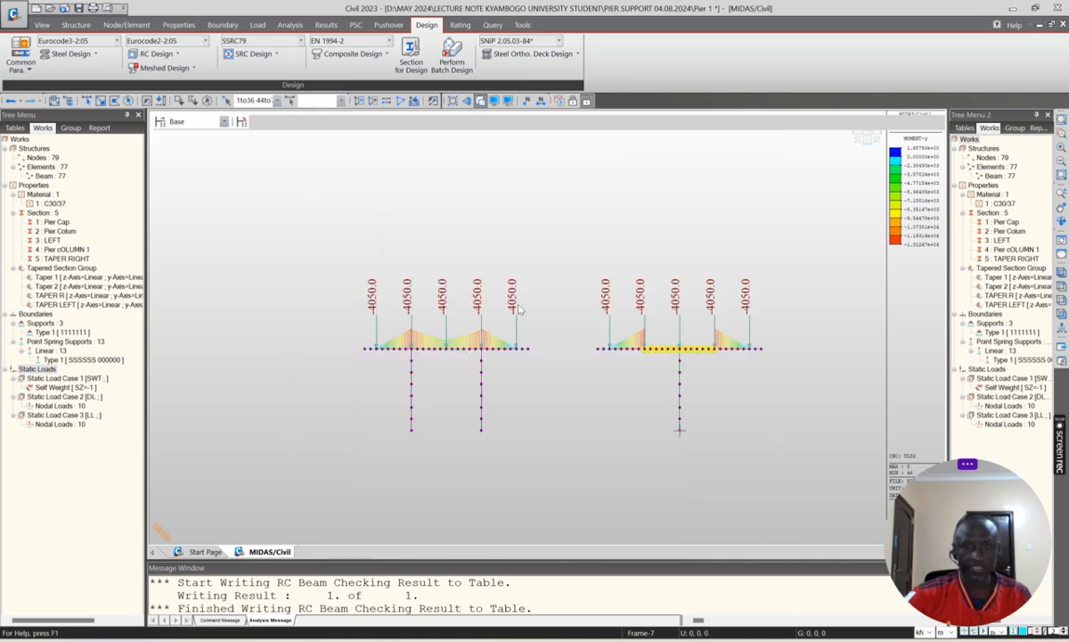
Run the concrete code check for columns again with the reapplied rebar data.
{"action": "left_click", "coordinate": [157, 54]}
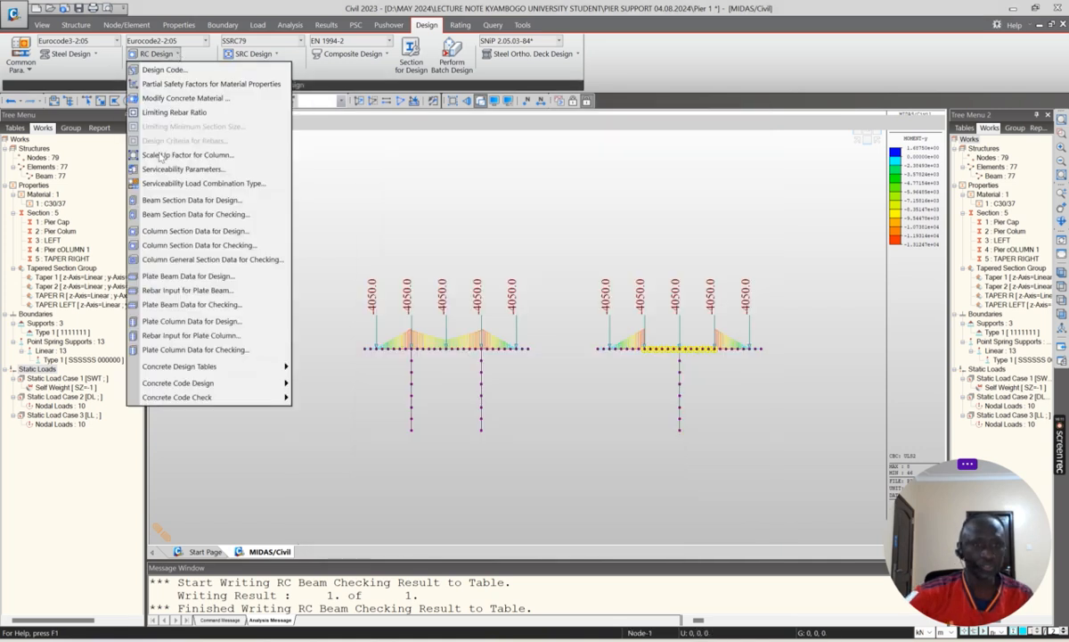
{"action": "mouse_move", "coordinate": [179, 399]}
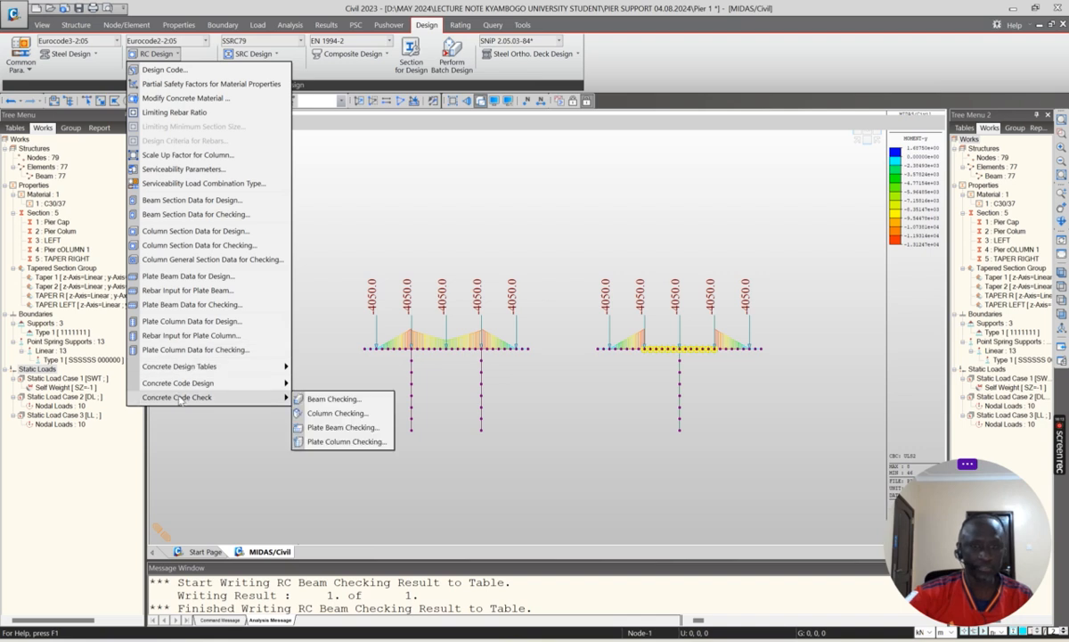
{"action": "left_click", "coordinate": [312, 413]}
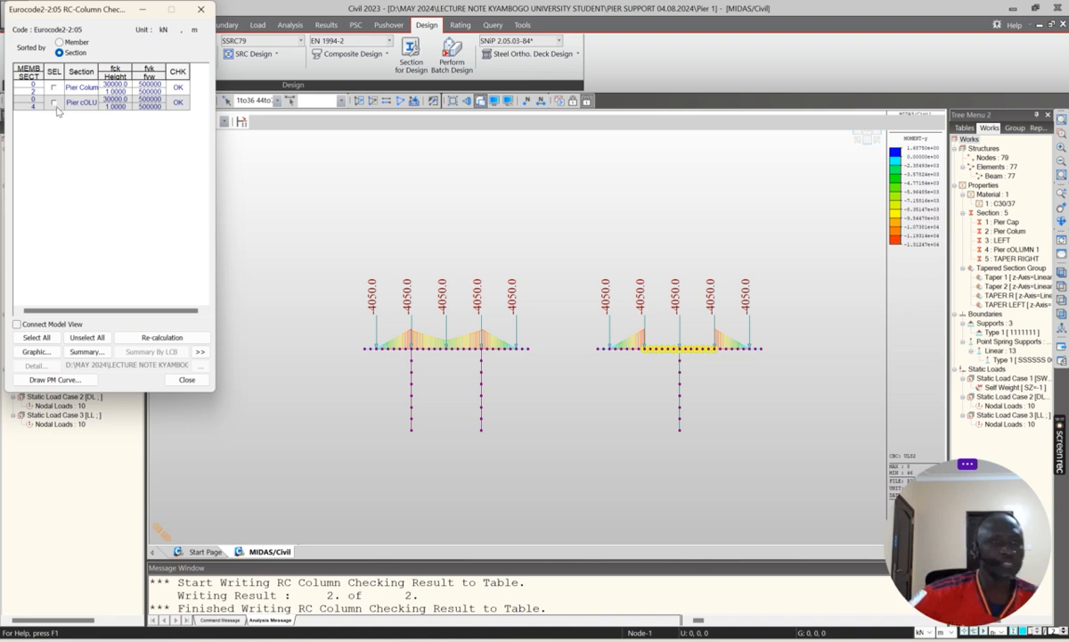
Examine the maximized graphic report of both column sections, Pier Colum and Pier cOLUMN 1, and close the column check results.
{"action": "left_click", "coordinate": [55, 87]}
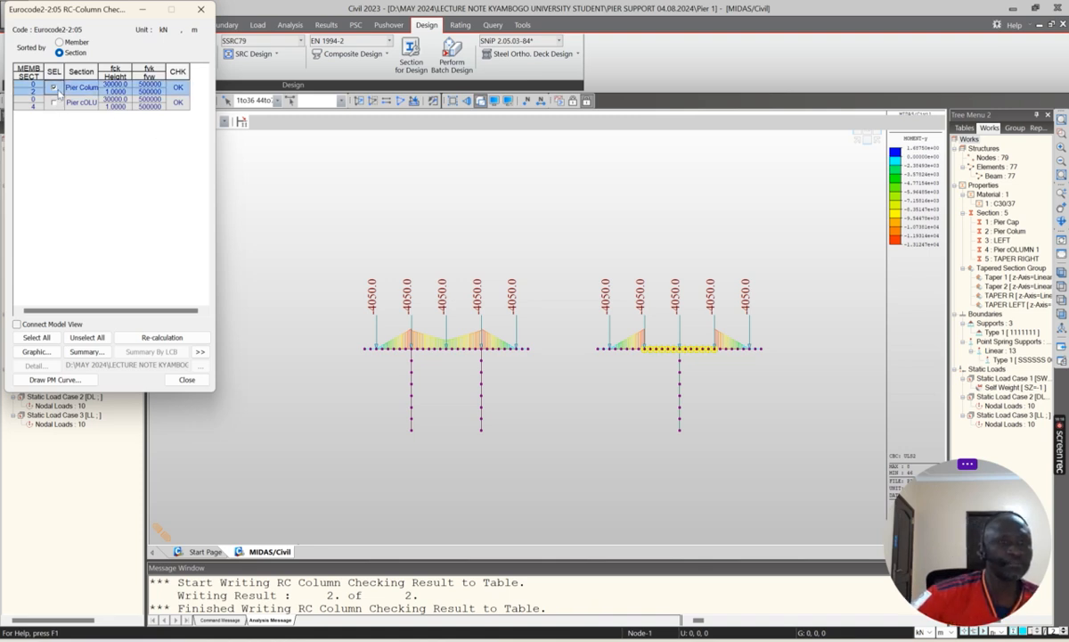
{"action": "left_click", "coordinate": [54, 102]}
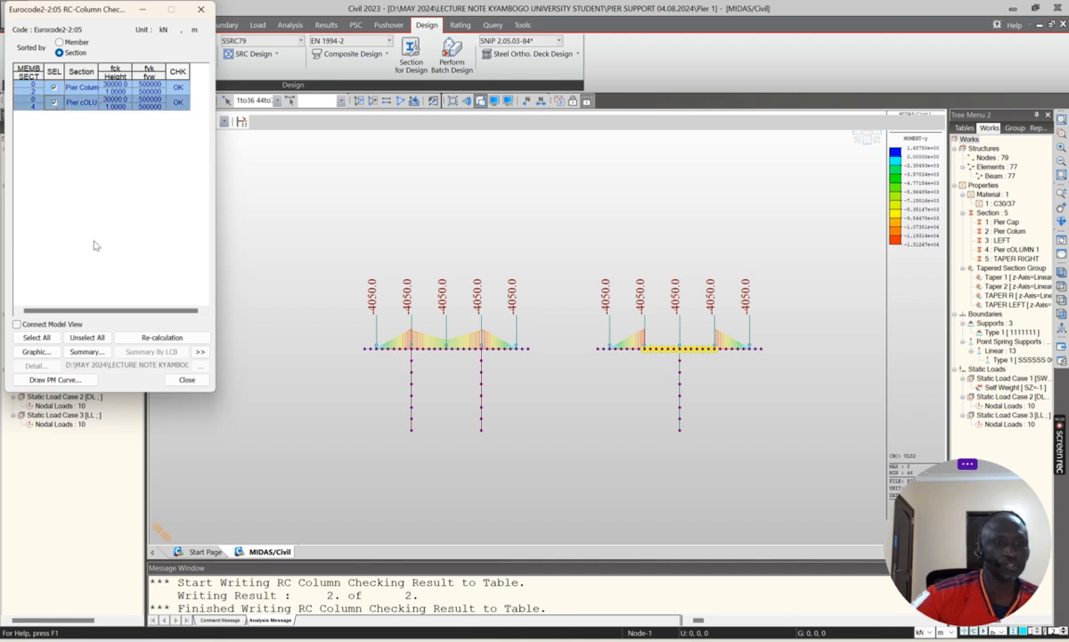
{"action": "left_click", "coordinate": [37, 351]}
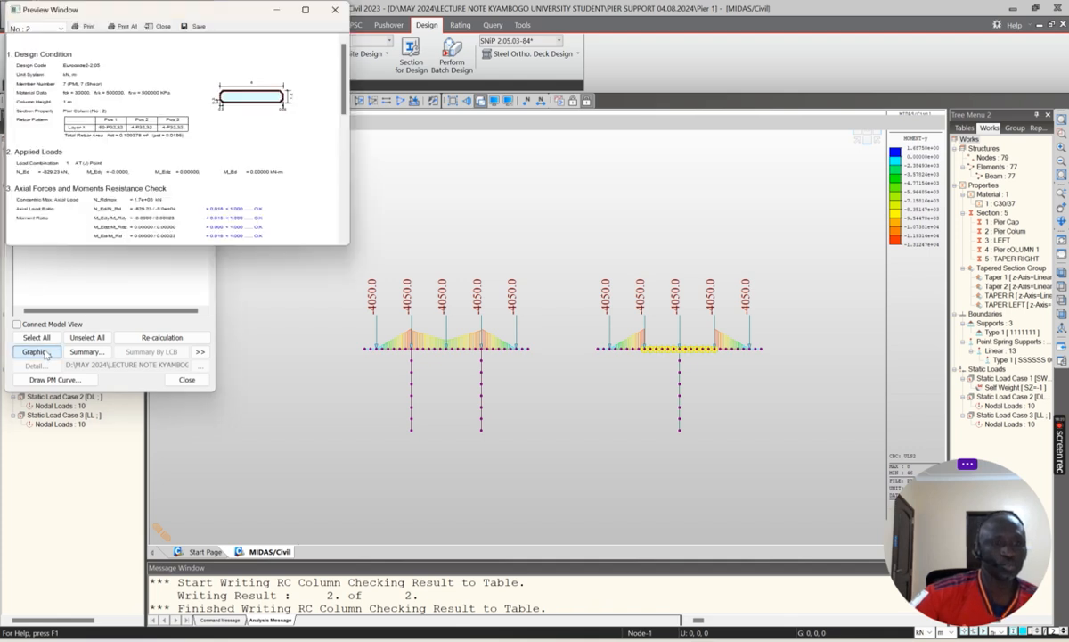
{"action": "left_click", "coordinate": [305, 10]}
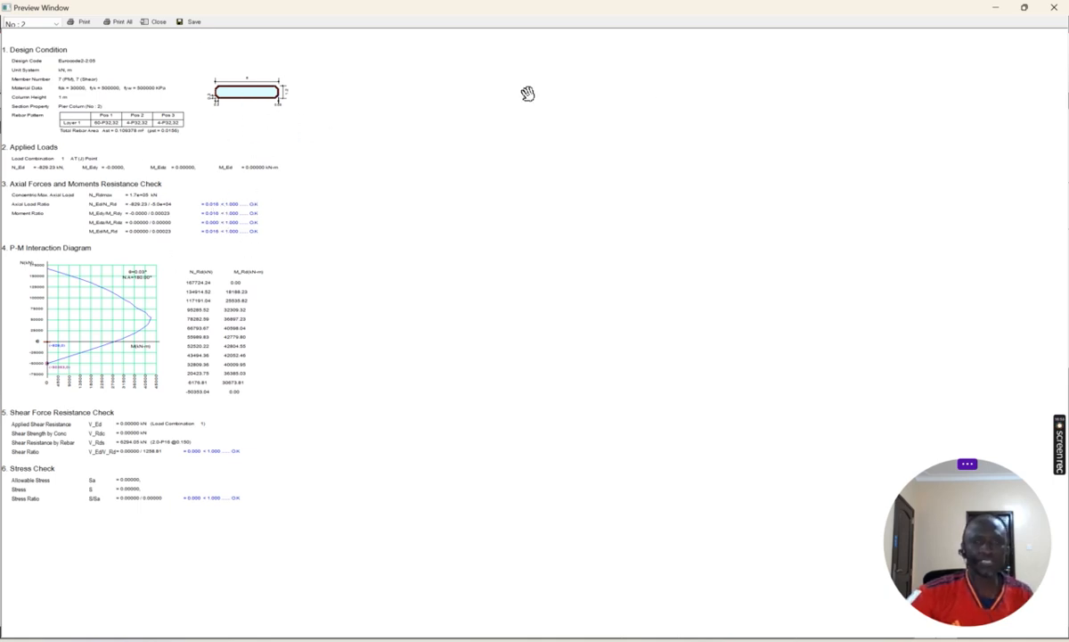
{"action": "left_click", "coordinate": [996, 9]}
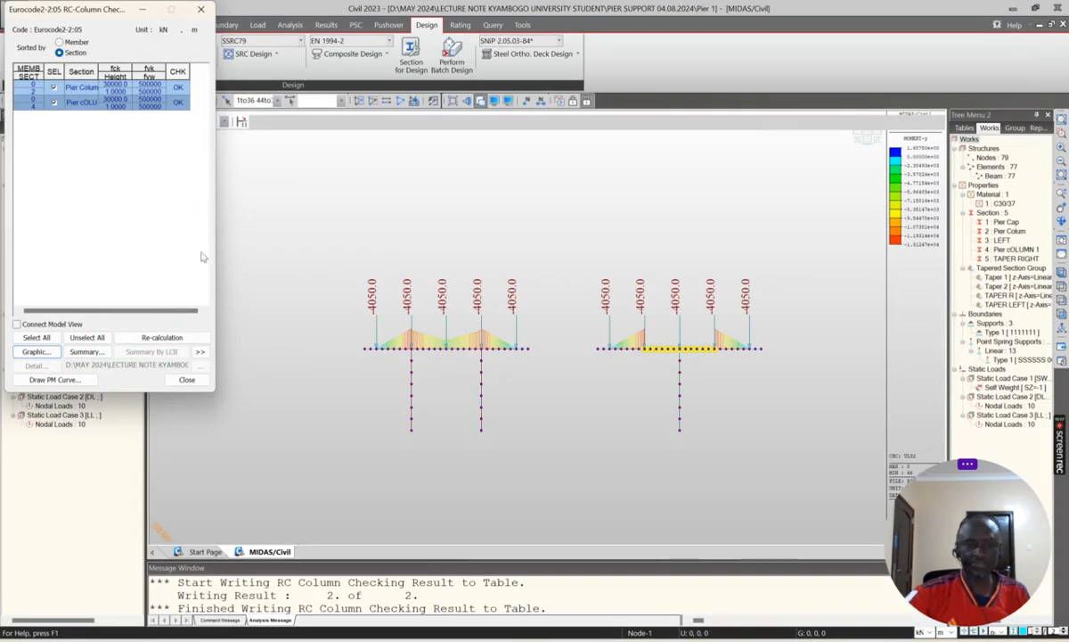
{"action": "left_click", "coordinate": [187, 380]}
{"action": "left_click", "coordinate": [608, 221]}
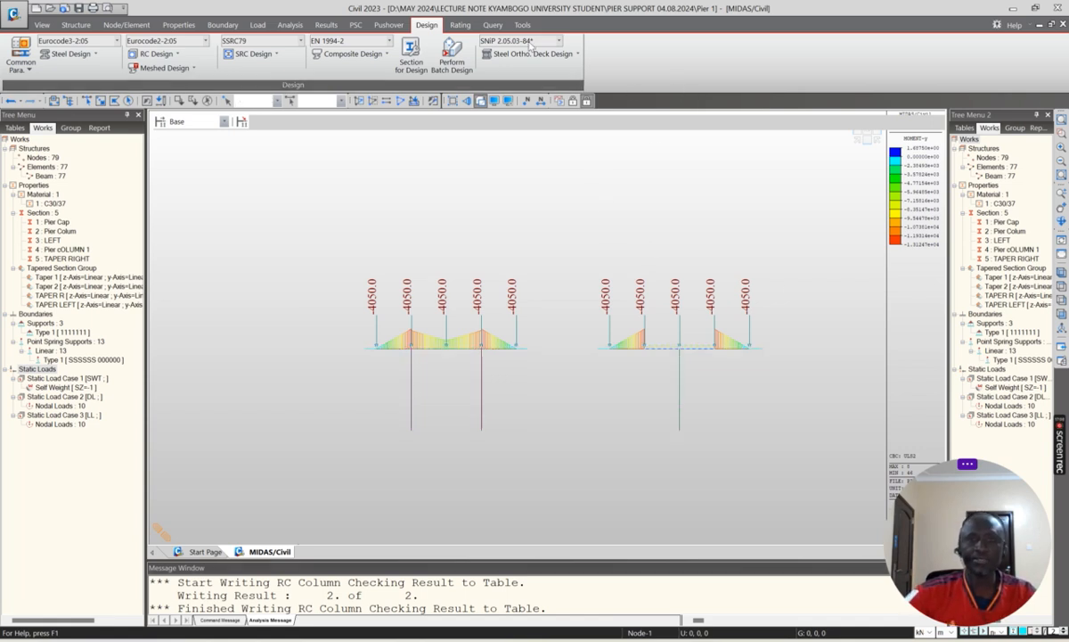
Minimize MIDAS Civil, set the Windows display scale to 100% and close the settings.
{"action": "left_click", "coordinate": [1014, 9]}
{"action": "right_click", "coordinate": [634, 193]}
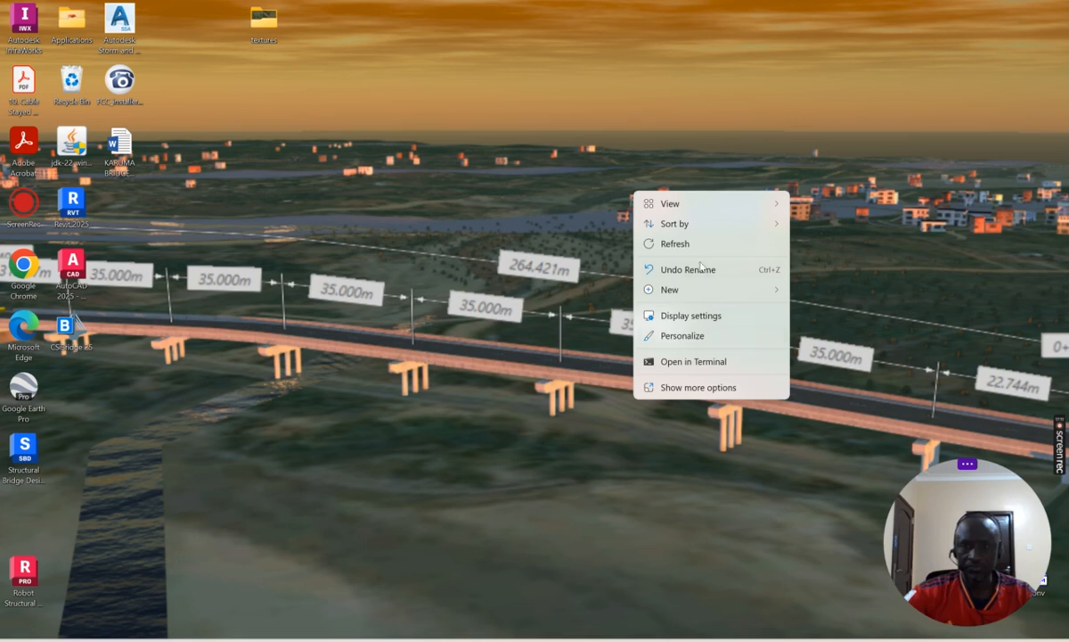
{"action": "left_click", "coordinate": [688, 321]}
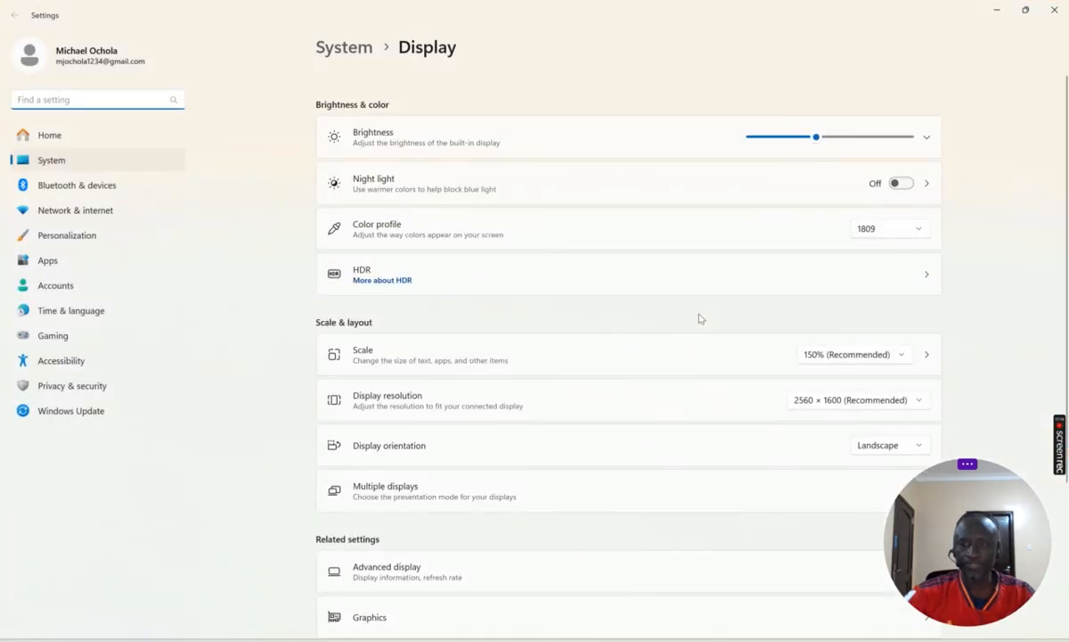
{"action": "left_click", "coordinate": [902, 355]}
{"action": "left_click", "coordinate": [833, 308]}
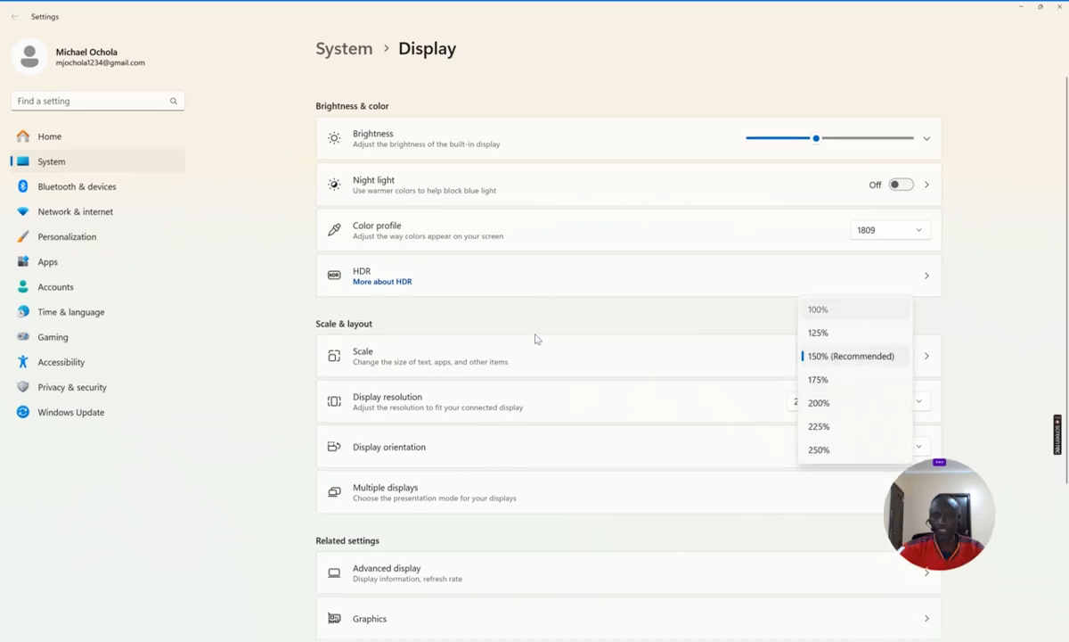
{"action": "left_click", "coordinate": [1061, 7]}
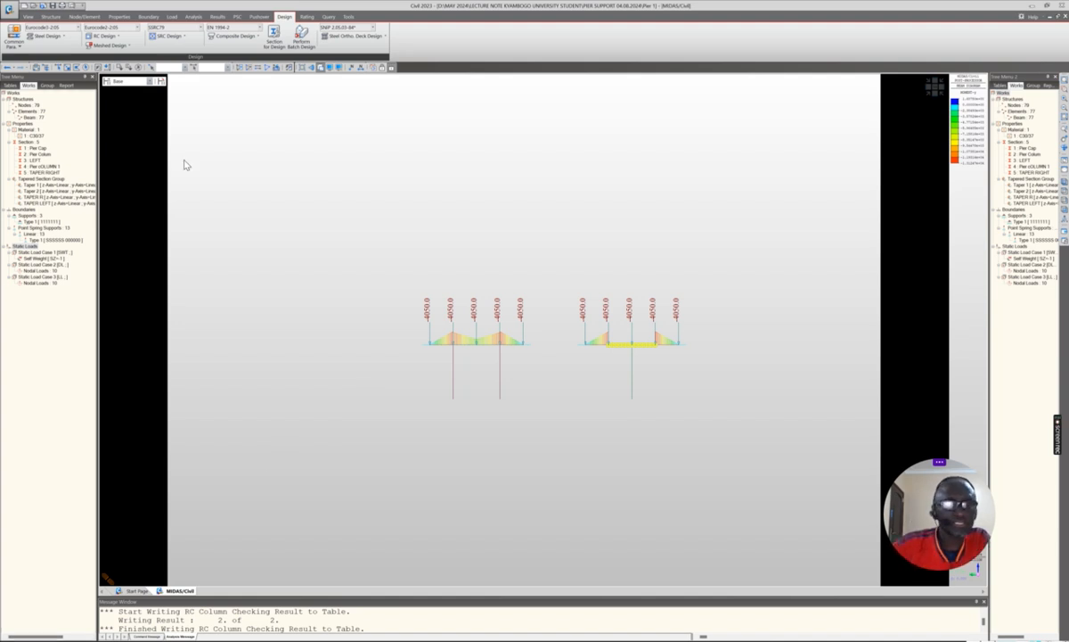
Start the General Section Designer and link it with the open Civil 2023 Pier 1 model.
{"action": "left_click", "coordinate": [347, 16]}
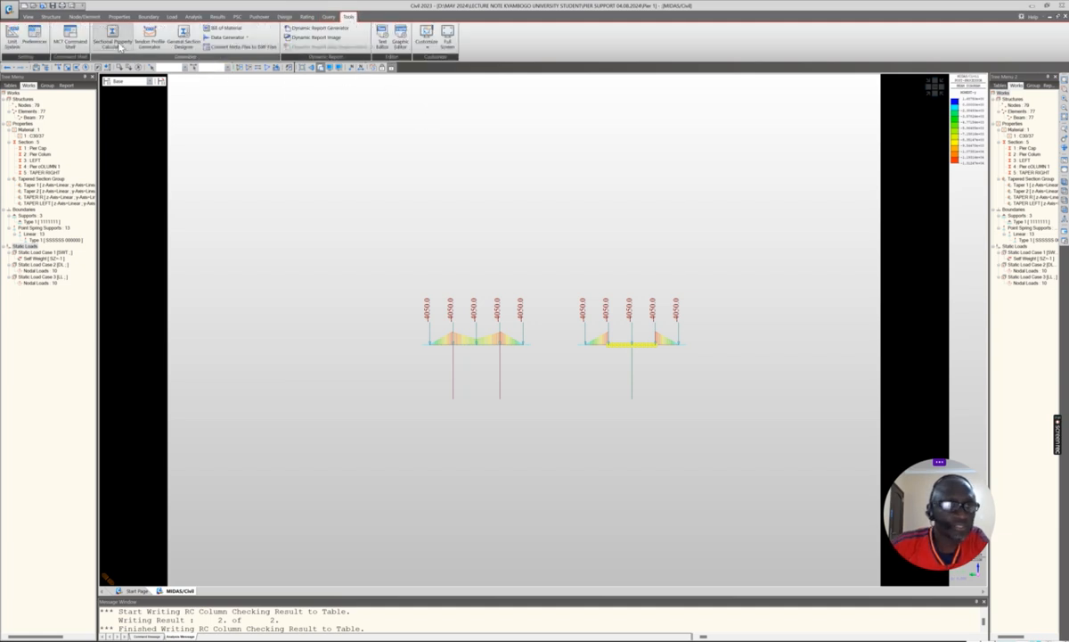
{"action": "left_click", "coordinate": [184, 45]}
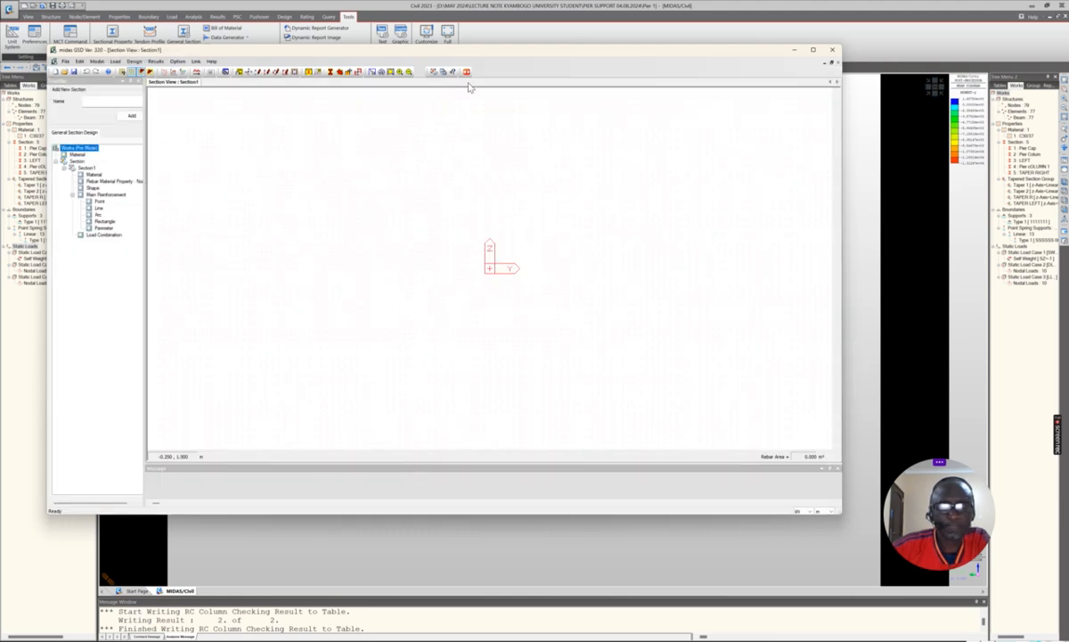
{"action": "left_click", "coordinate": [466, 72]}
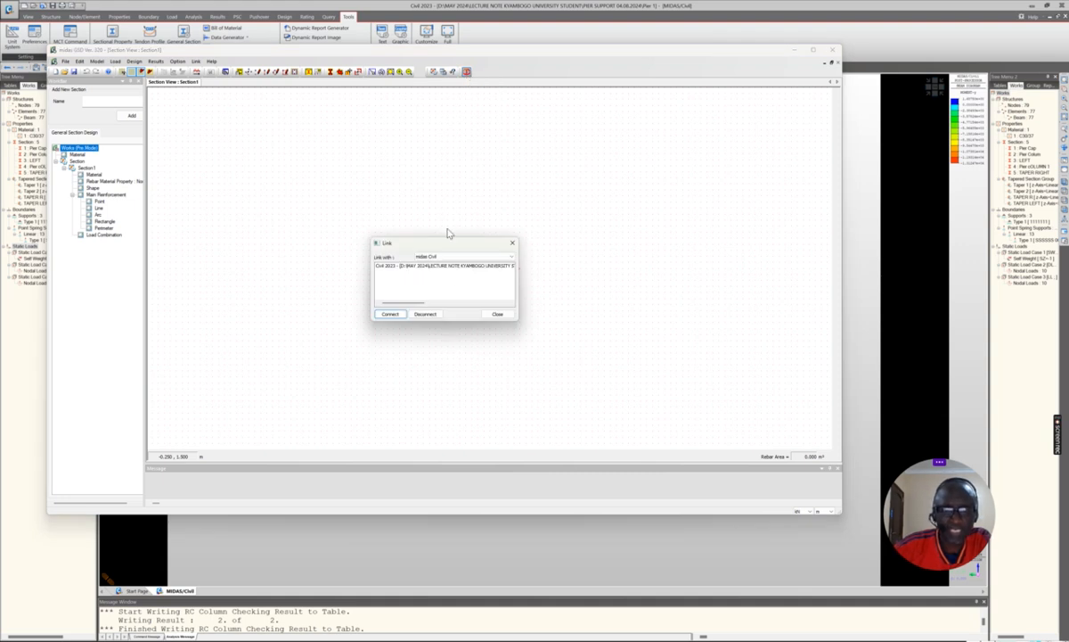
{"action": "left_click", "coordinate": [426, 265]}
{"action": "left_click", "coordinate": [398, 312]}
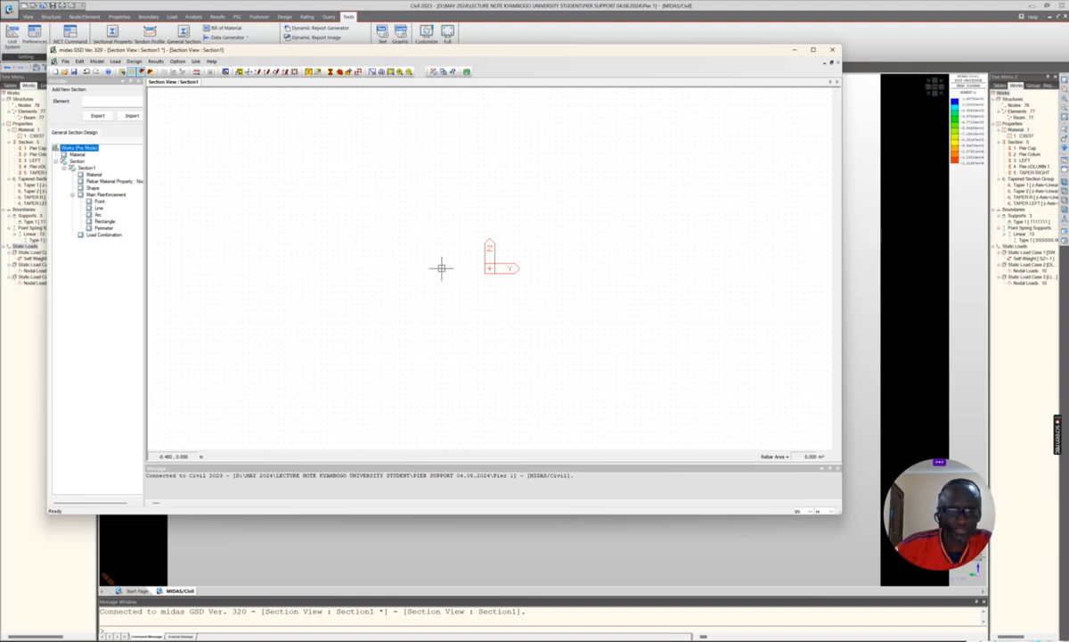
Switch to MIDAS Civil, clear the existing selection and select the lowest element of the single pier column.
{"action": "mouse_move", "coordinate": [636, 640]}
{"action": "left_click", "coordinate": [636, 615]}
{"action": "scroll", "coordinate": [644, 406], "scroll_direction": "up", "scroll_amount": 7}
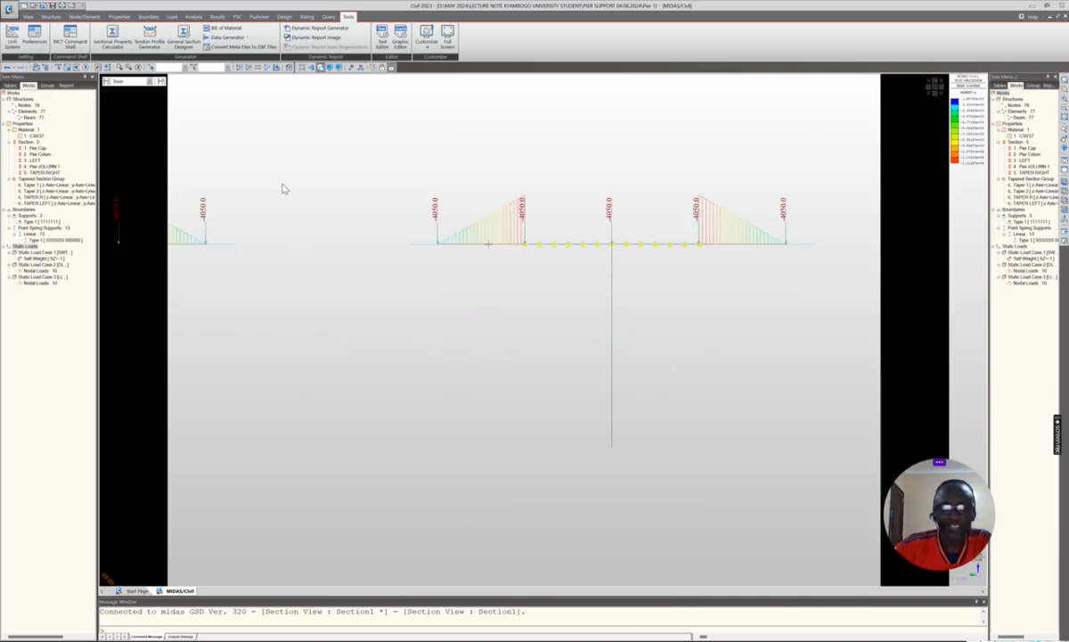
{"action": "left_click", "coordinate": [67, 69]}
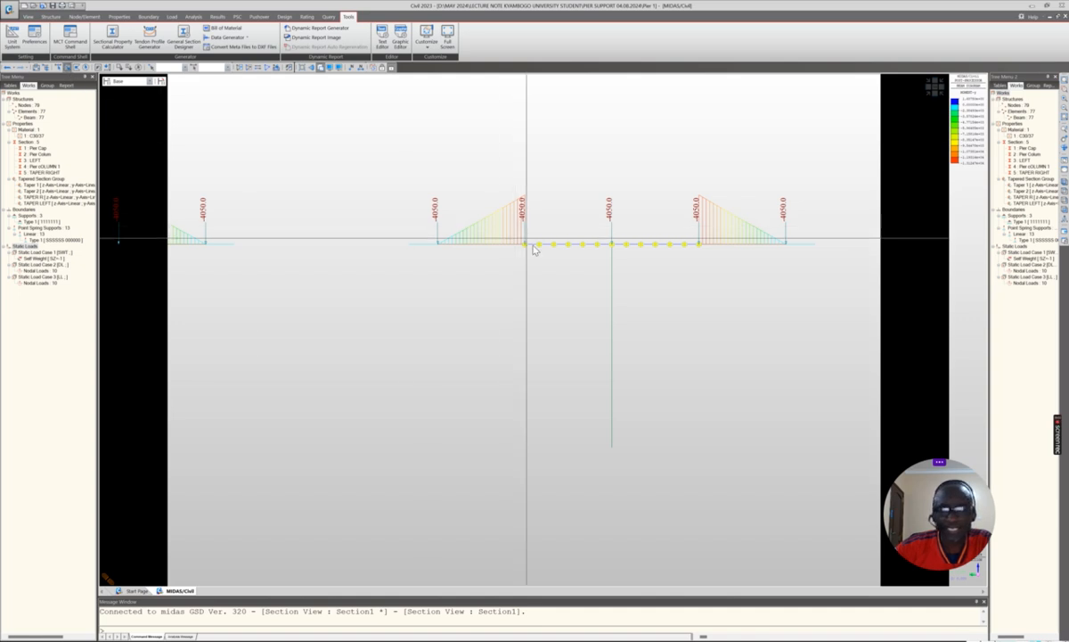
{"action": "left_click_drag", "start_coordinate": [617, 273], "coordinate": [609, 268]}
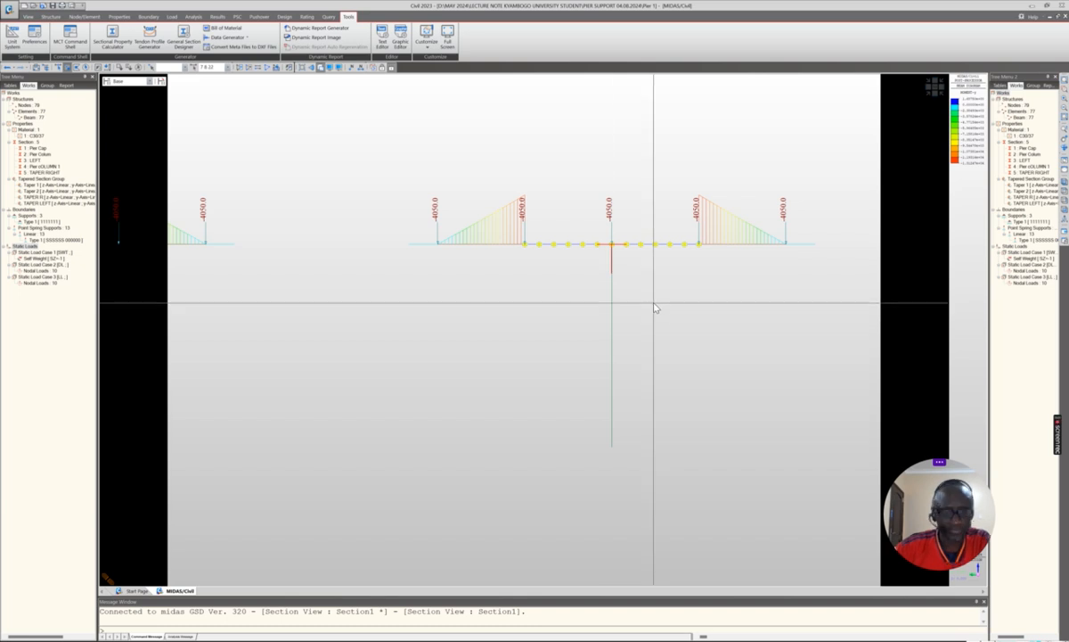
{"action": "key", "text": "Escape"}
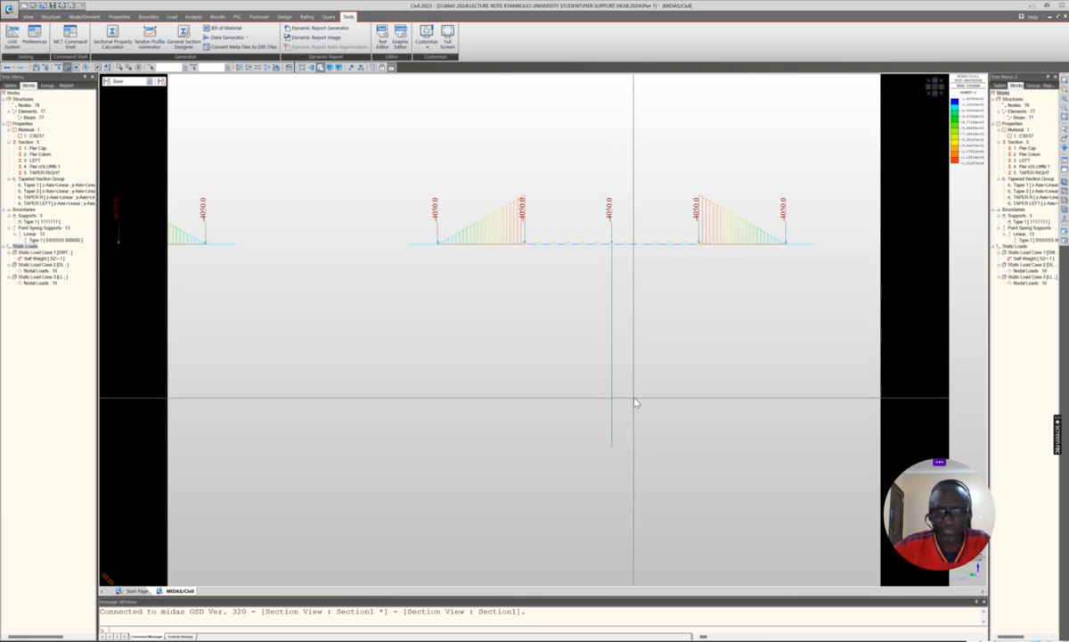
{"action": "left_click_drag", "start_coordinate": [625, 439], "coordinate": [601, 437]}
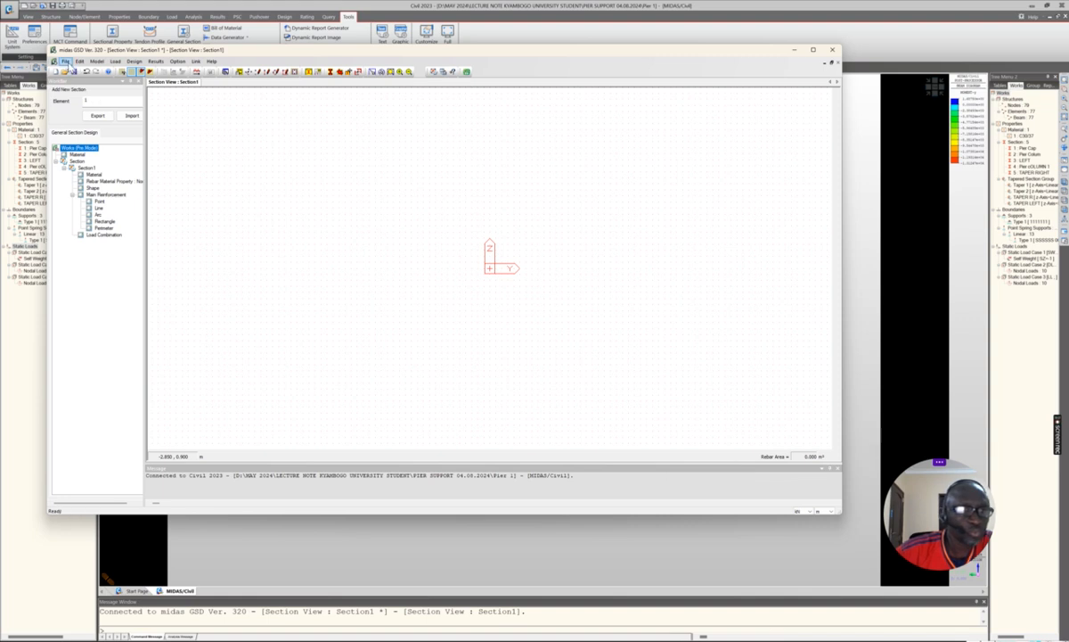
Import element 1 into midas GSD with all four ULS and SLS load combinations for Part I and Part J.
{"action": "left_click", "coordinate": [65, 61]}
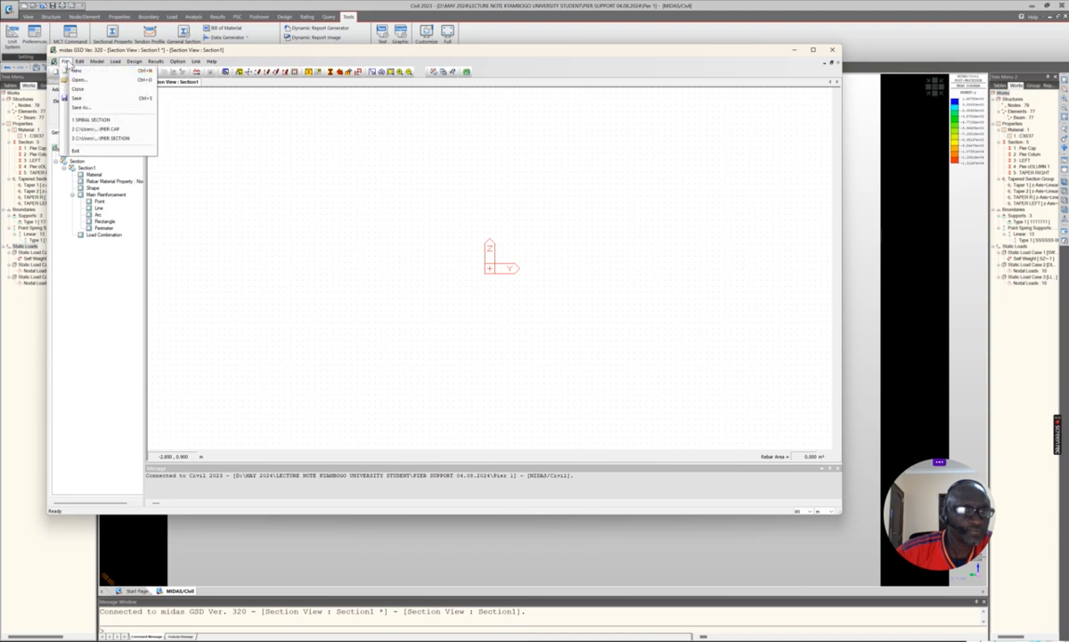
{"action": "mouse_move", "coordinate": [78, 63]}
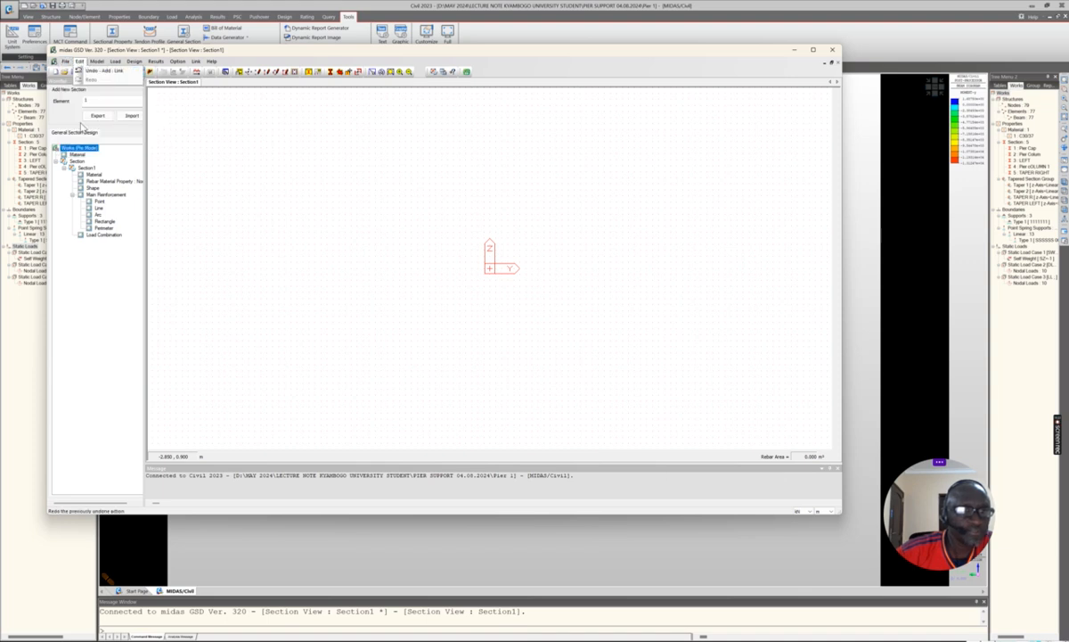
{"action": "left_click", "coordinate": [101, 101]}
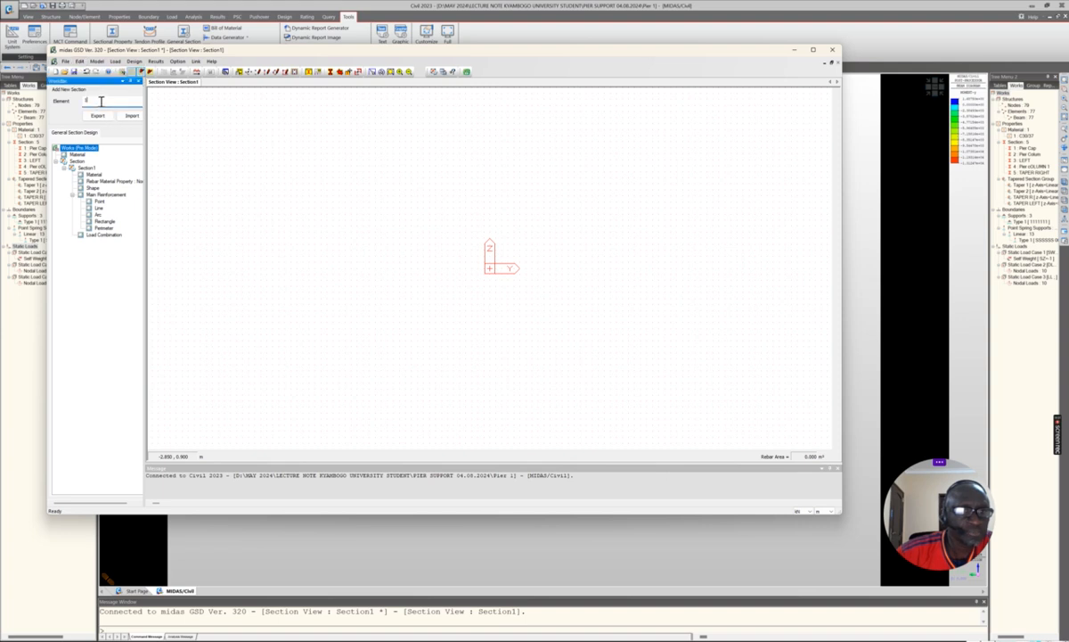
{"action": "left_click", "coordinate": [132, 116]}
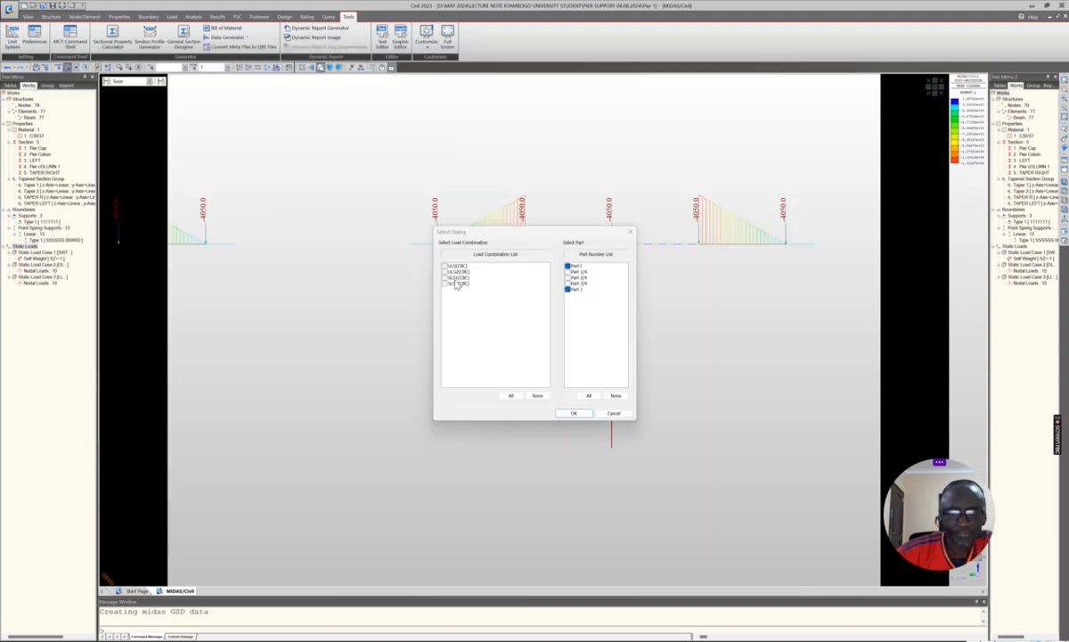
{"action": "left_click", "coordinate": [445, 266]}
{"action": "left_click", "coordinate": [444, 271]}
{"action": "left_click", "coordinate": [444, 277]}
{"action": "left_click", "coordinate": [445, 282]}
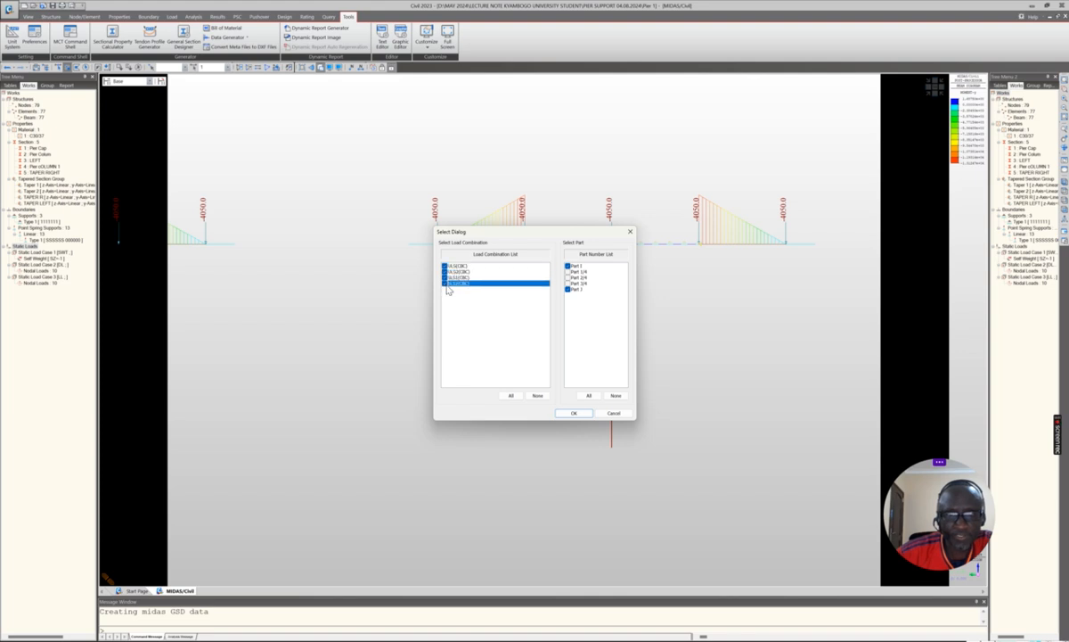
{"action": "left_click", "coordinate": [572, 415]}
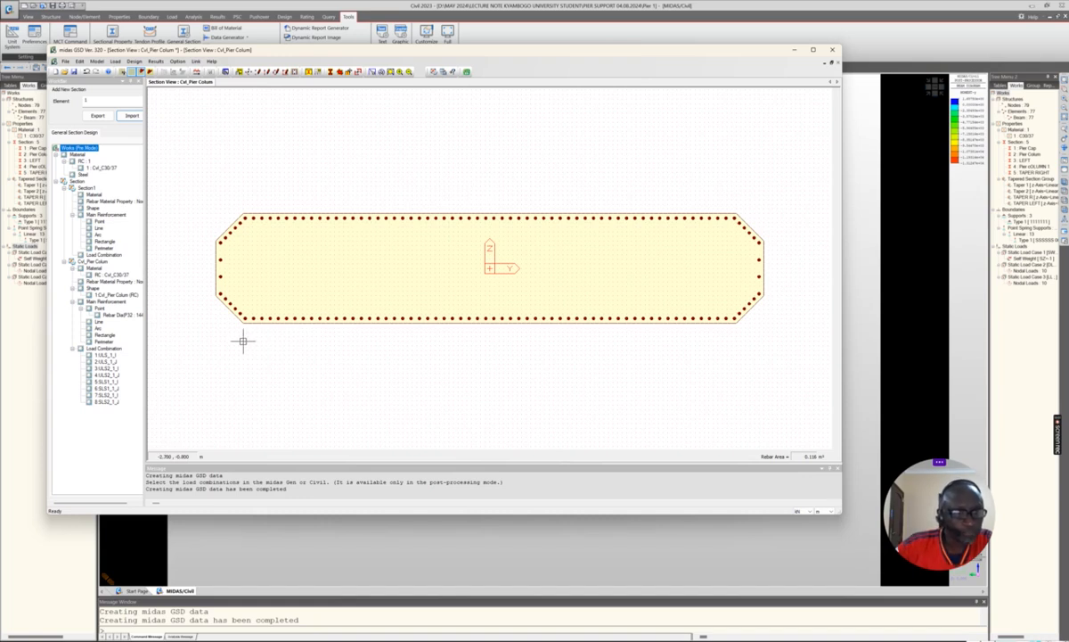
{"action": "left_click", "coordinate": [99, 322]}
{"action": "right_click", "coordinate": [99, 324]}
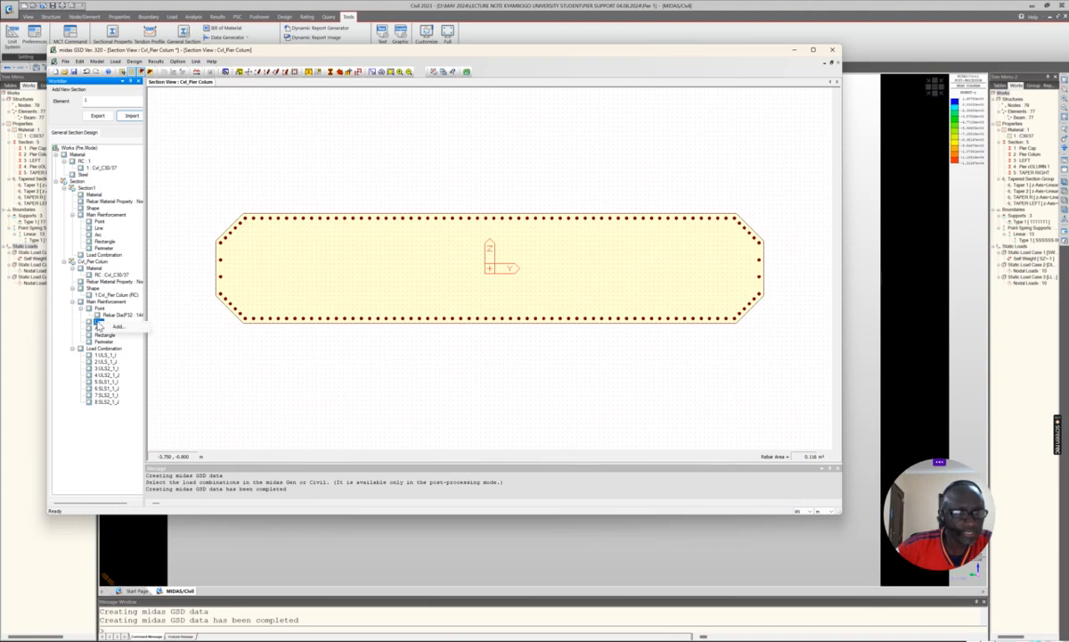
{"action": "left_click", "coordinate": [101, 308]}
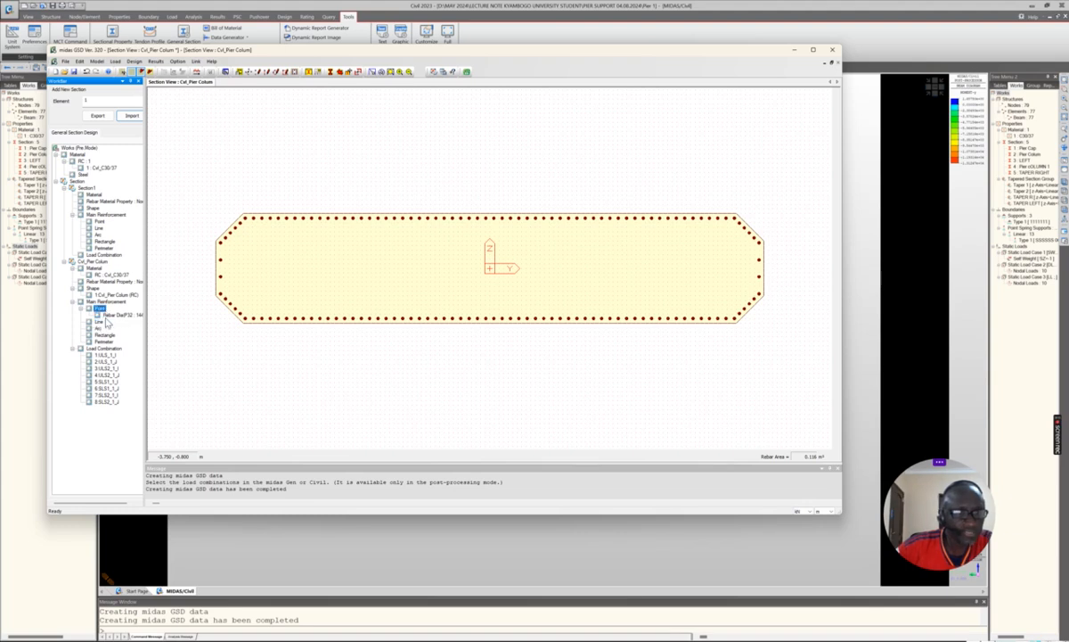
{"action": "right_click", "coordinate": [105, 322]}
{"action": "left_click", "coordinate": [123, 329]}
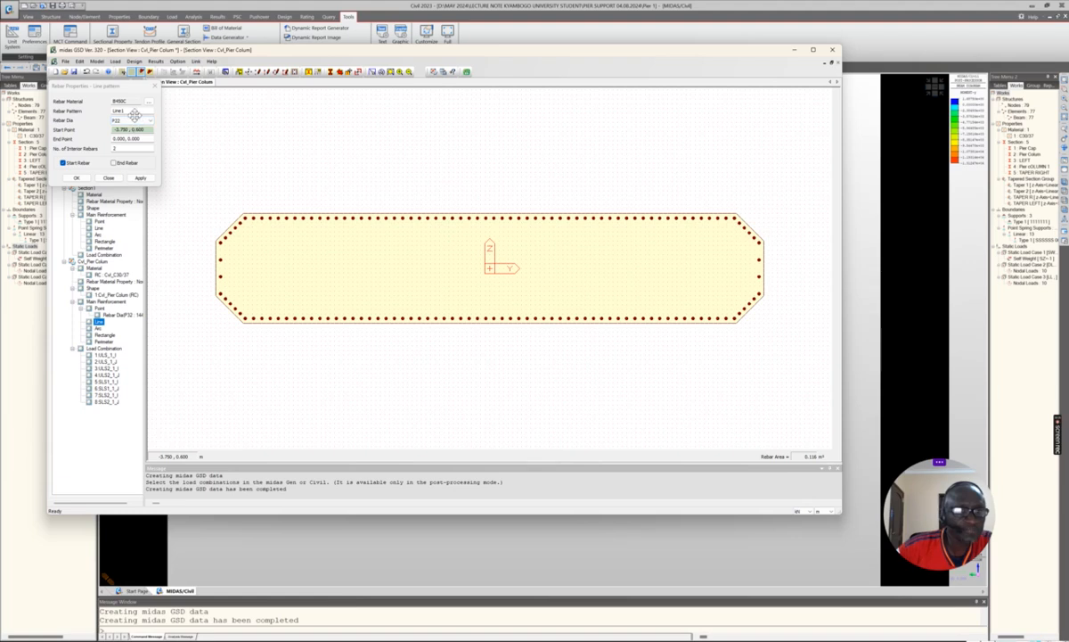
{"action": "left_click", "coordinate": [148, 120]}
{"action": "left_click", "coordinate": [148, 123]}
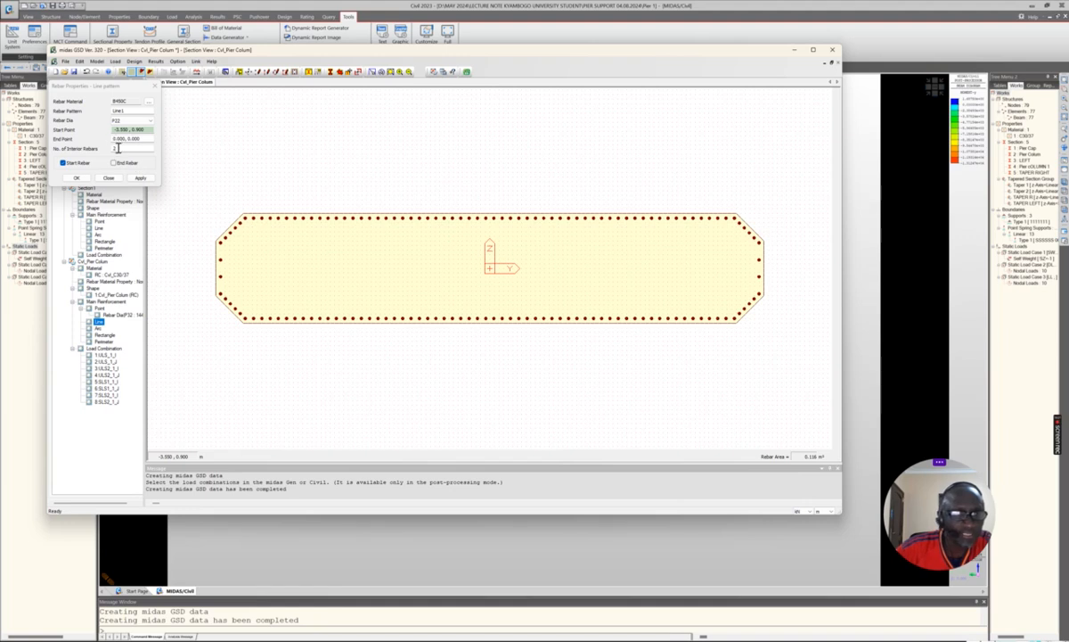
{"action": "left_click_drag", "start_coordinate": [117, 149], "coordinate": [104, 153]}
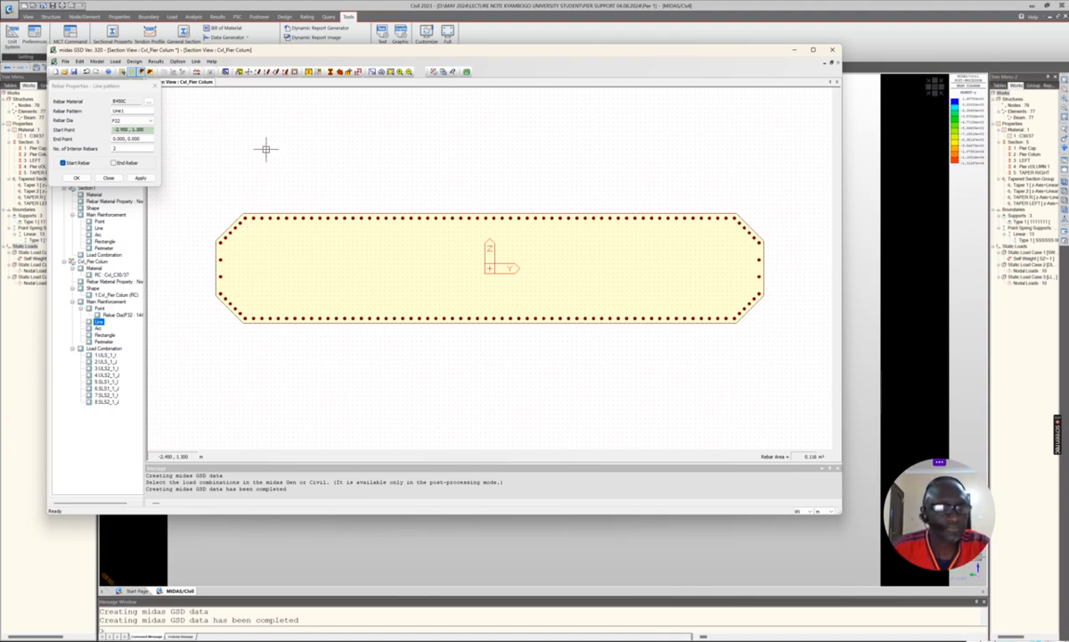
{"action": "left_click", "coordinate": [114, 164]}
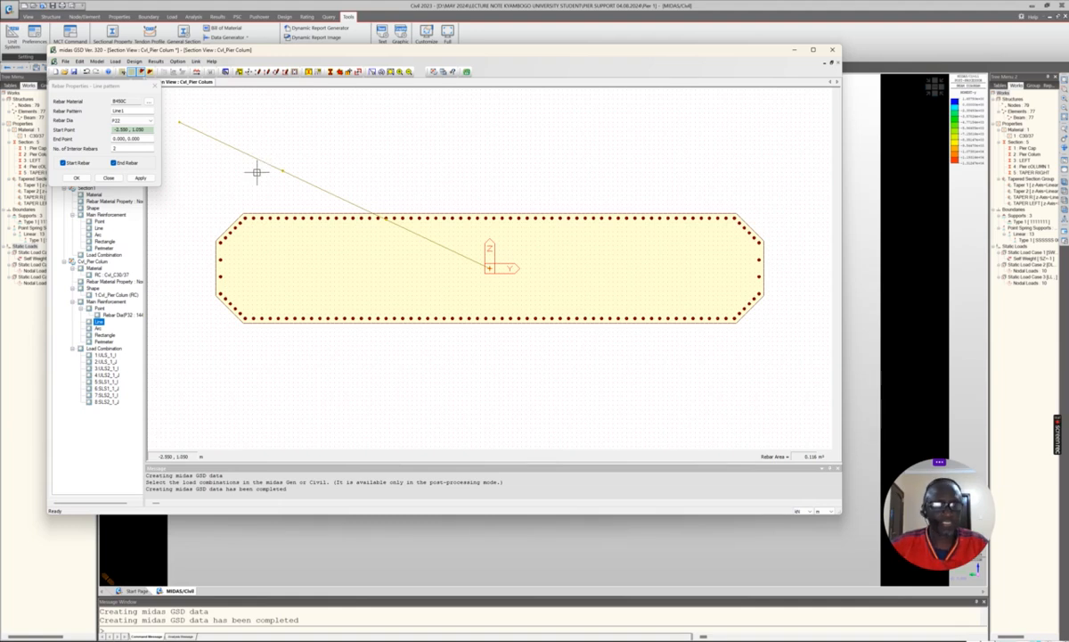
{"action": "left_click", "coordinate": [109, 178]}
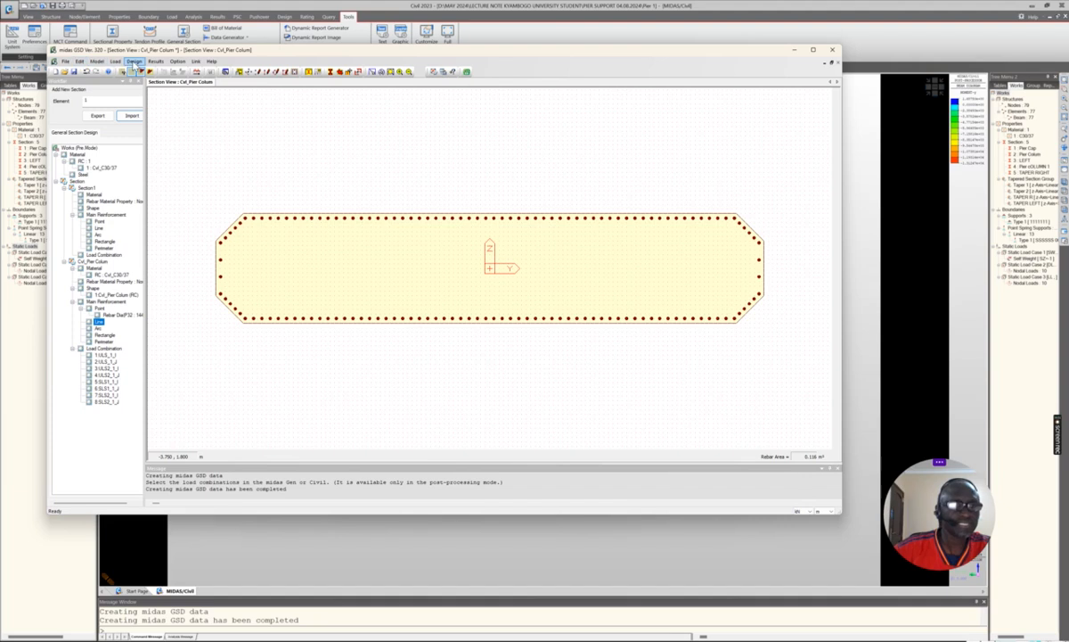
Run the section design on the imported pier column, saving the GSD file as PIER COLUMN 2.
{"action": "left_click", "coordinate": [134, 61]}
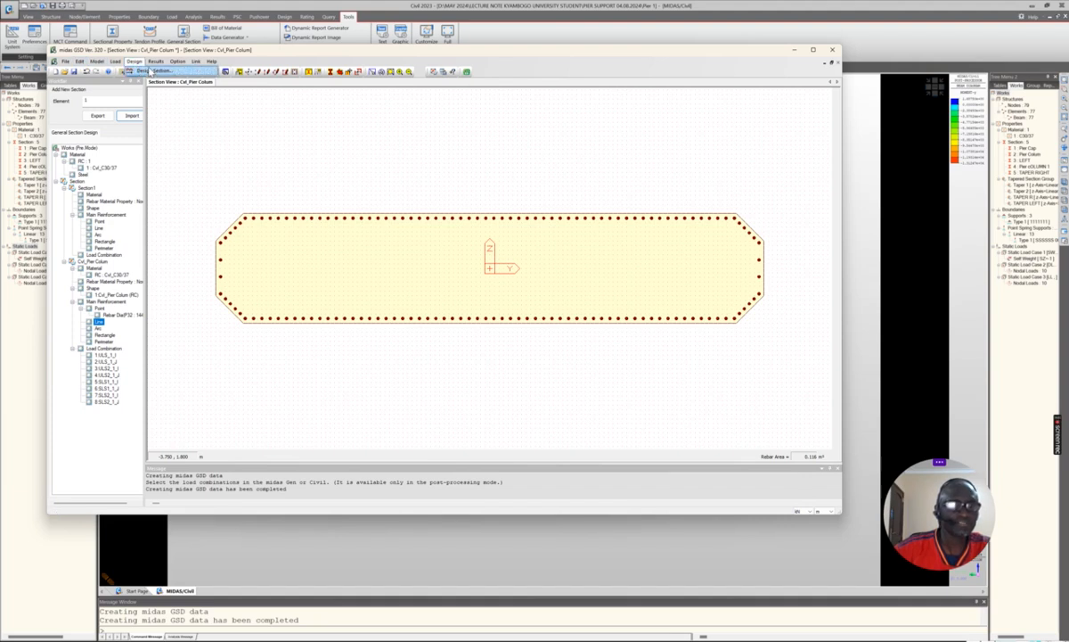
{"action": "left_click", "coordinate": [153, 71]}
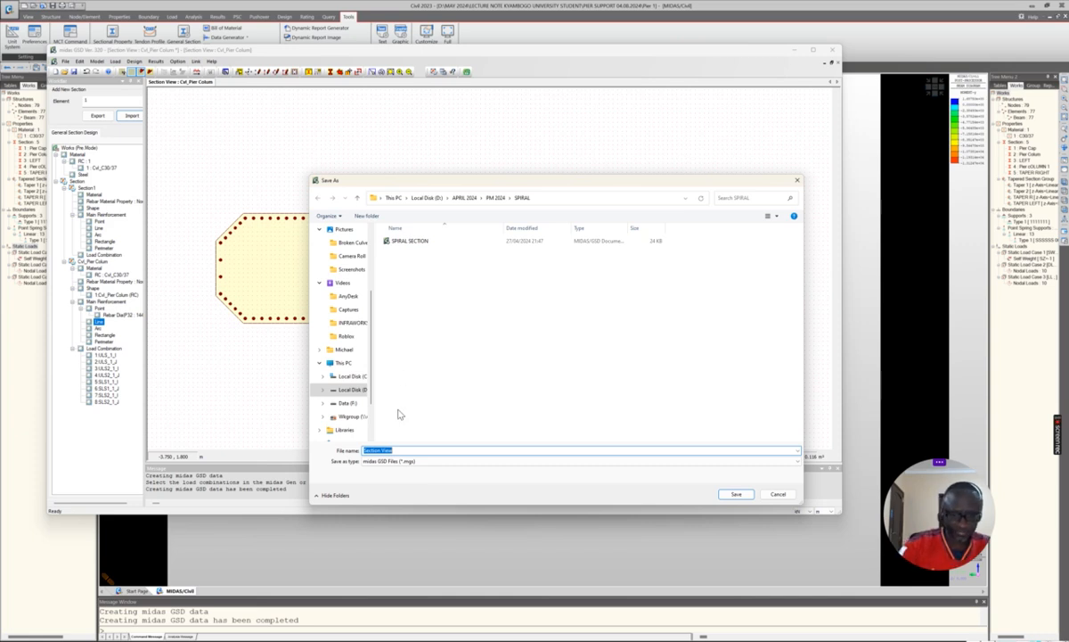
{"action": "type", "text": "PIER COLUMN"}
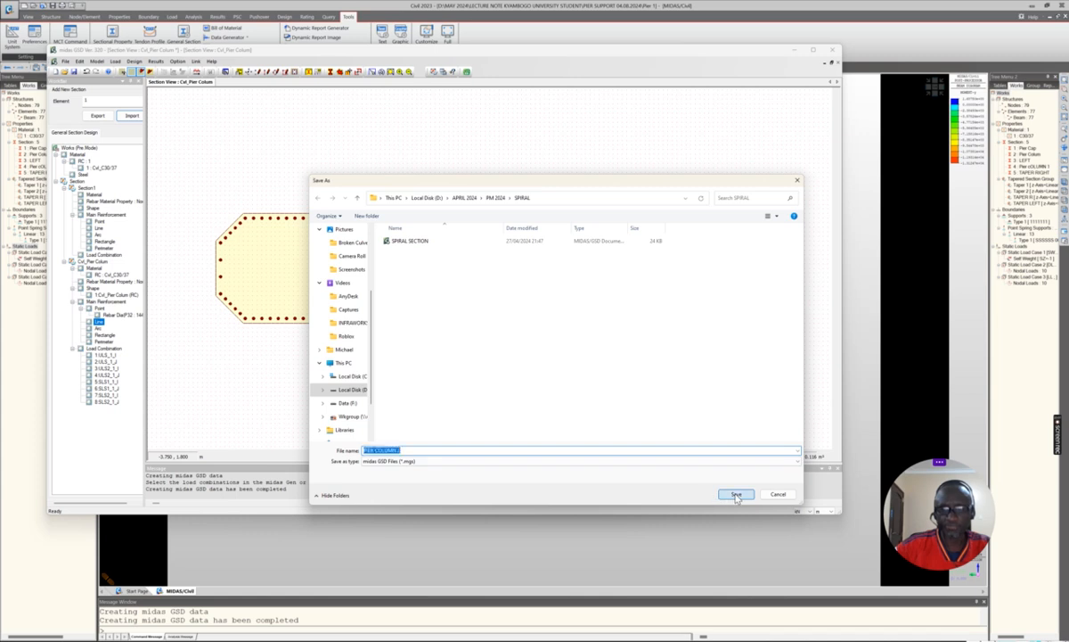
{"action": "key", "text": "Return"}
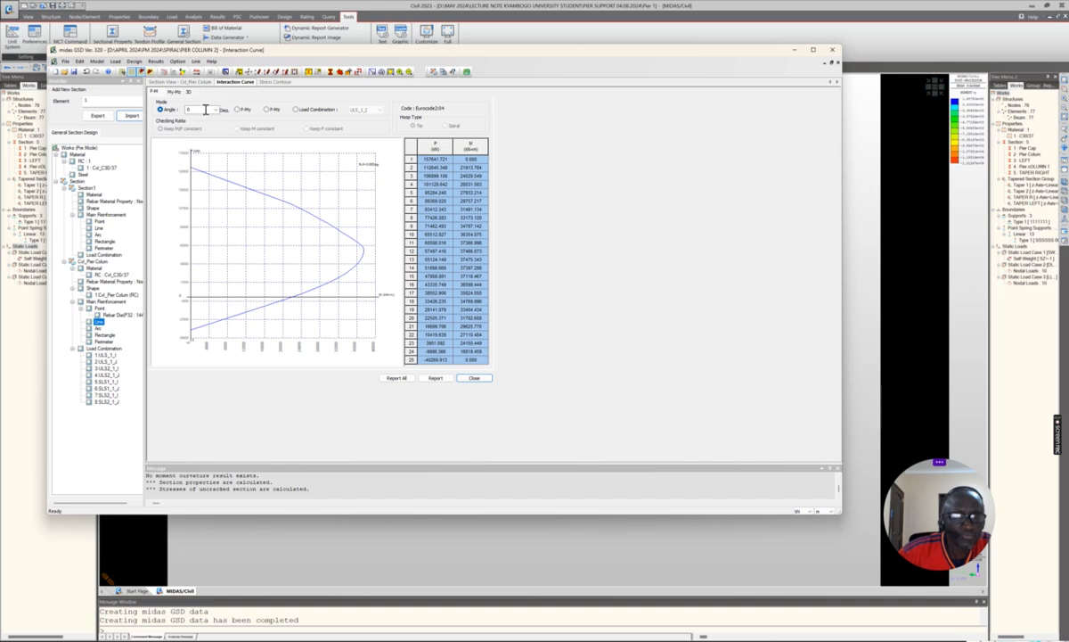
Plot the pier column's P-M and My-Mz interaction curves for the first ULS load combination at Part I of element 1.
{"action": "left_click", "coordinate": [297, 111]}
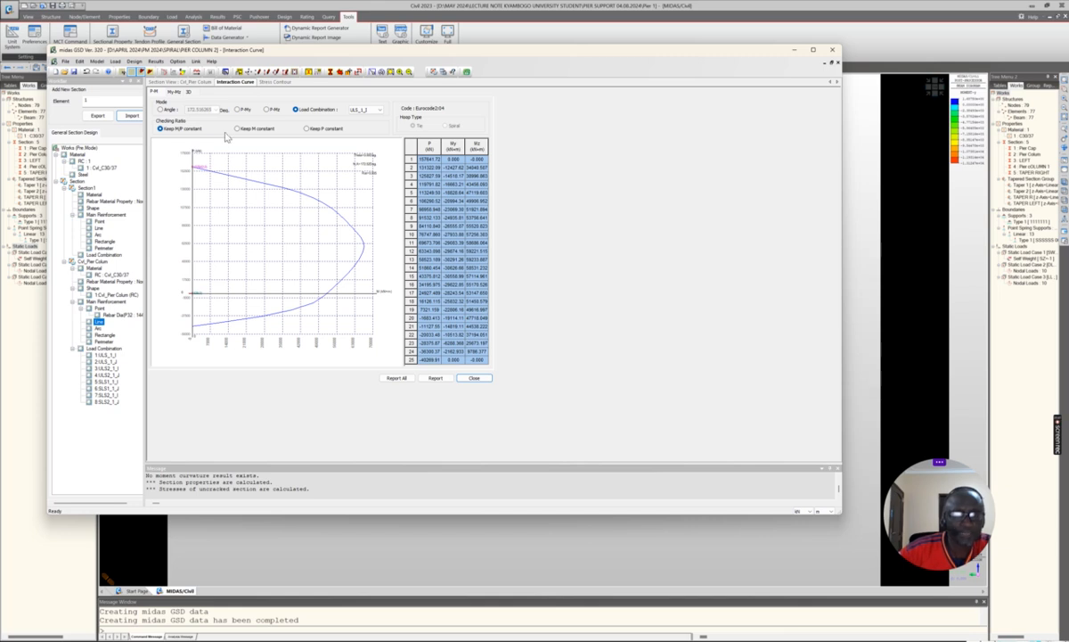
{"action": "left_click", "coordinate": [174, 92]}
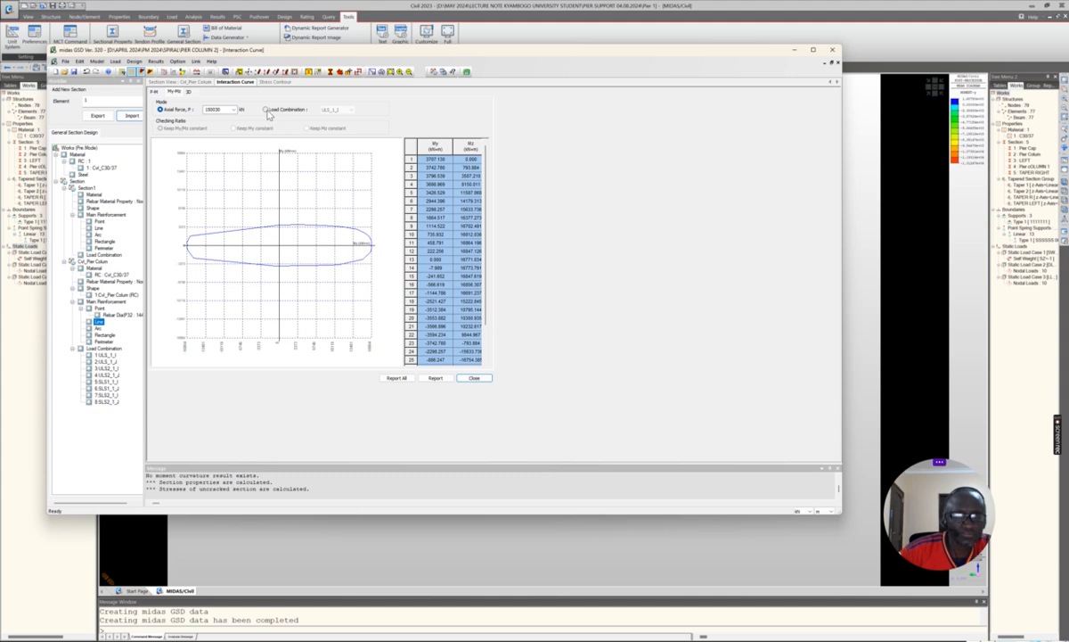
{"action": "left_click", "coordinate": [266, 110]}
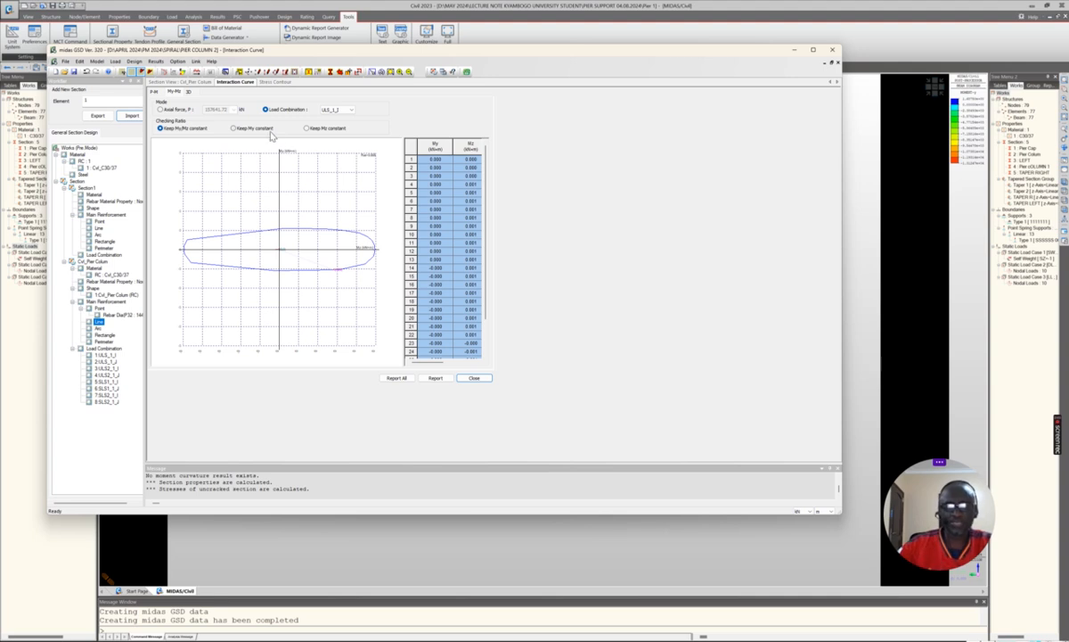
{"action": "left_click", "coordinate": [351, 110]}
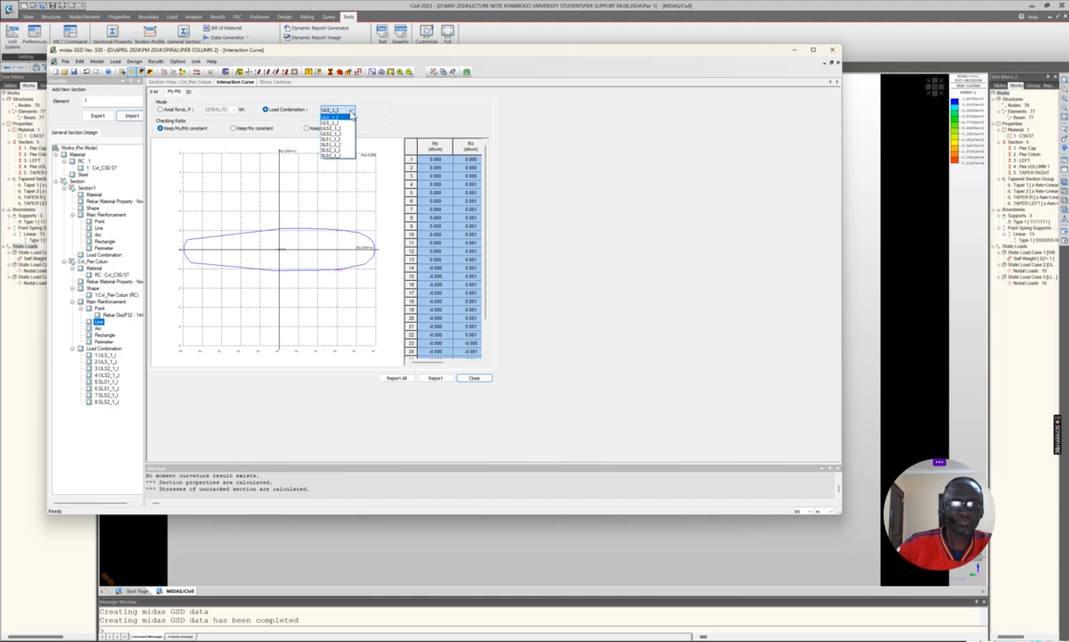
{"action": "left_click", "coordinate": [351, 115]}
Review the 3D interaction surface and load combination ratios, comparing them with the P-M and My-Mz curves.
{"action": "left_click", "coordinate": [188, 91]}
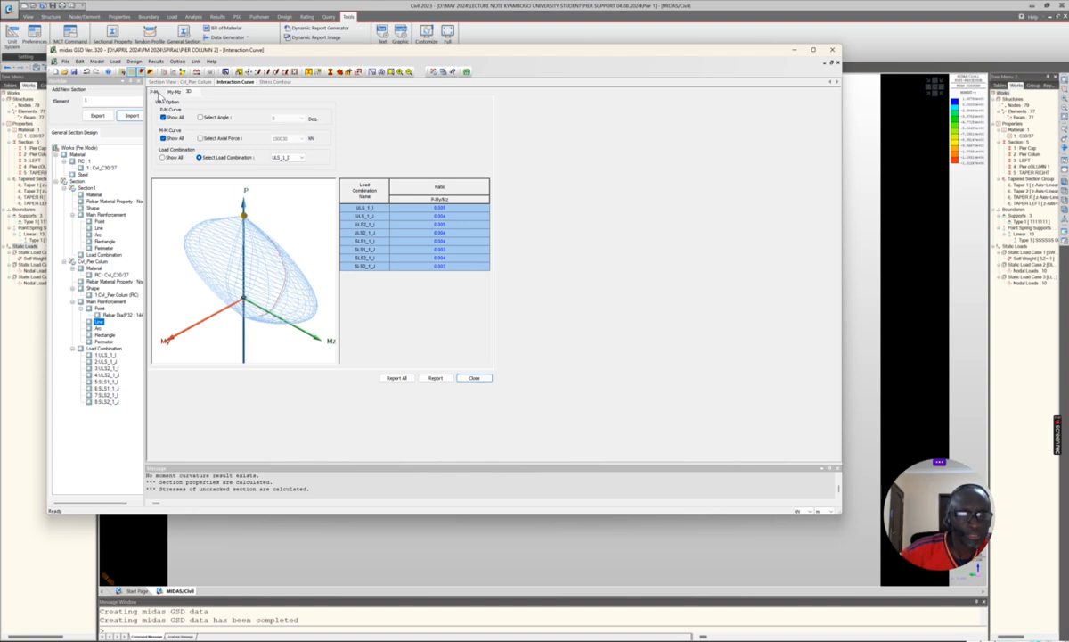
{"action": "left_click", "coordinate": [153, 92]}
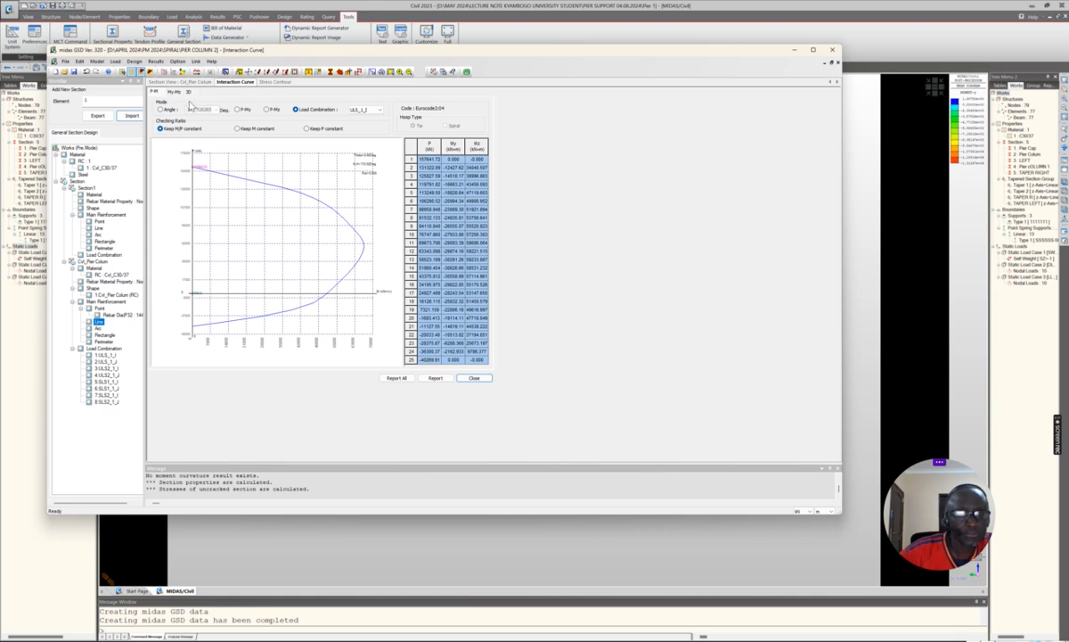
{"action": "left_click", "coordinate": [174, 92]}
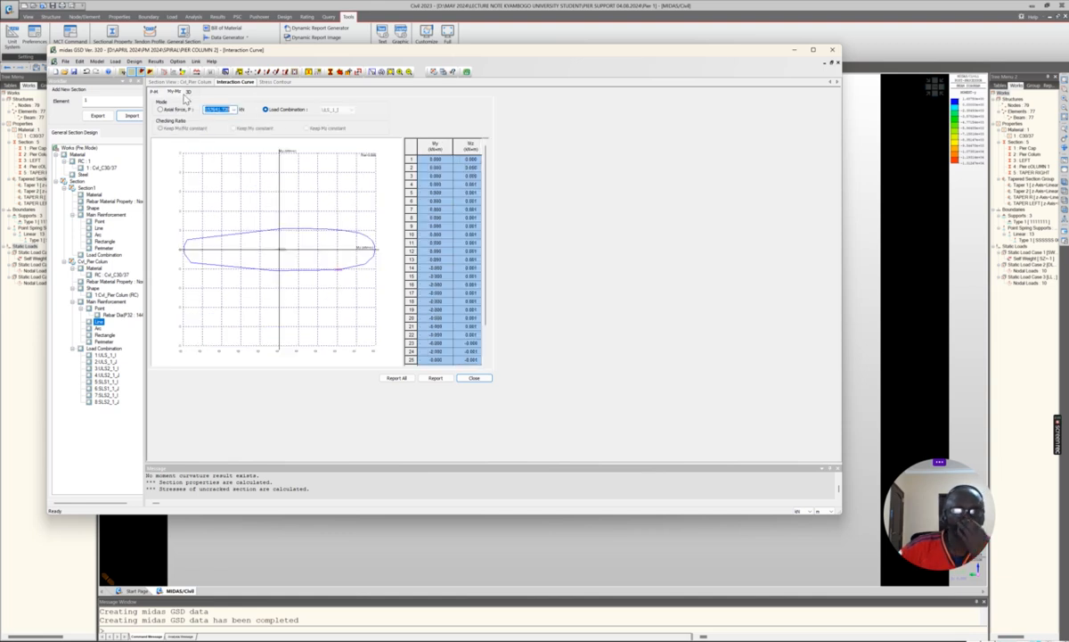
{"action": "left_click", "coordinate": [189, 92]}
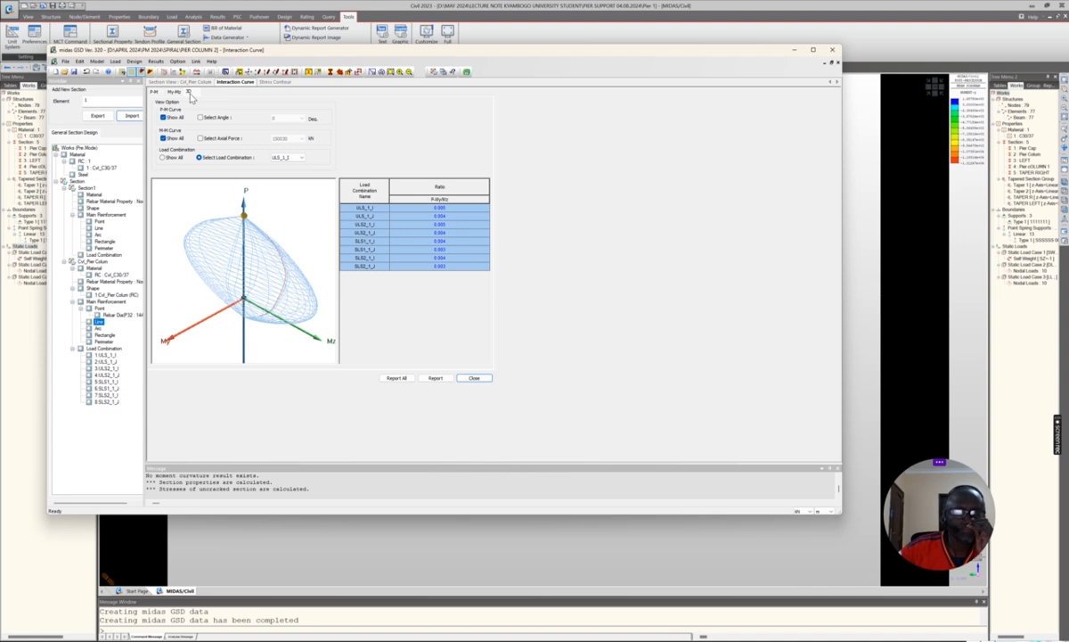
Show the pier column's stress results as an ultimate-state diagram and probe several points across the section.
{"action": "left_click", "coordinate": [267, 81]}
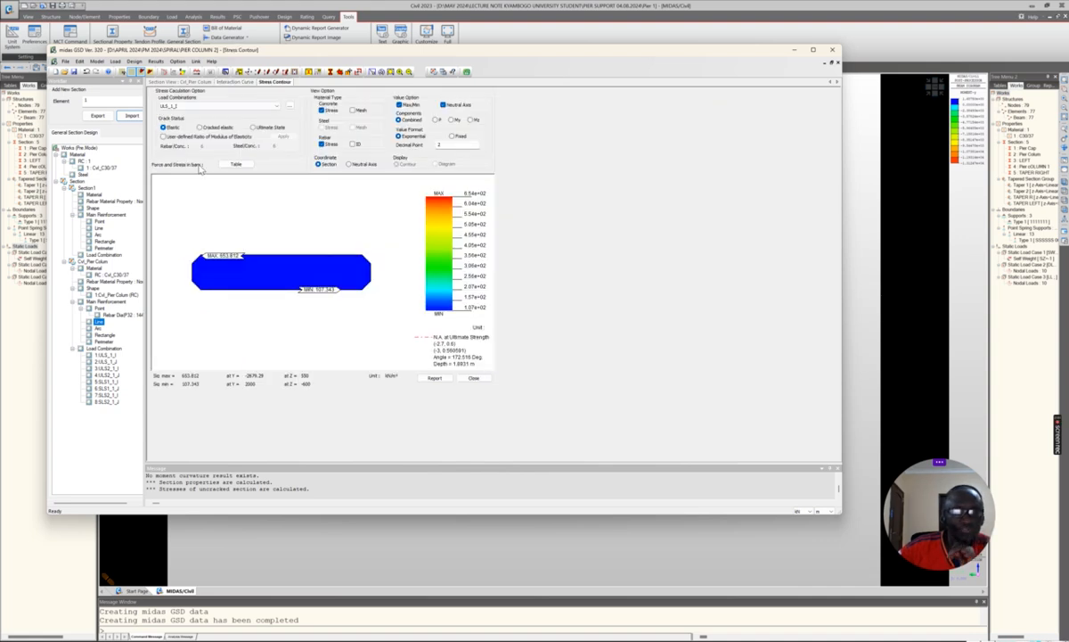
{"action": "left_click", "coordinate": [253, 127]}
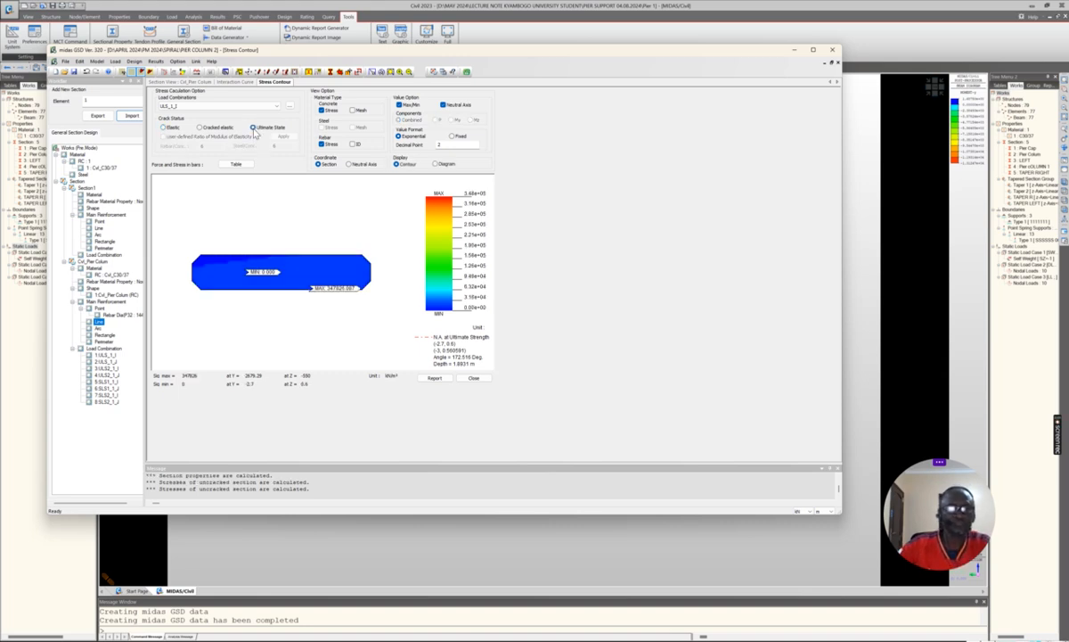
{"action": "left_click", "coordinate": [434, 165]}
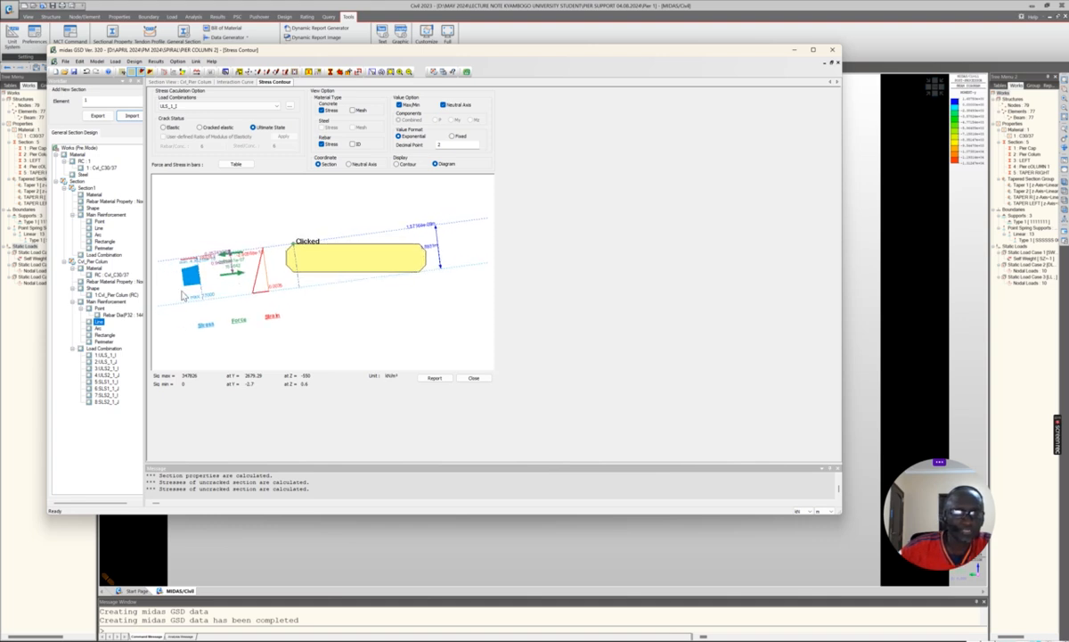
{"action": "scroll", "coordinate": [168, 299], "scroll_direction": "up", "scroll_amount": 1}
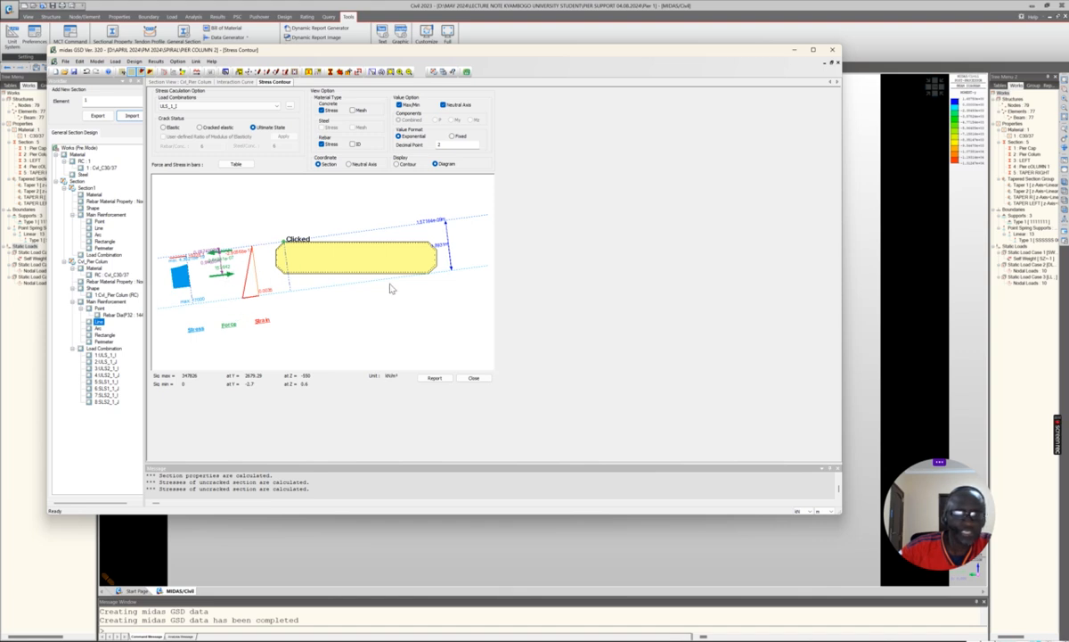
{"action": "left_click", "coordinate": [334, 250]}
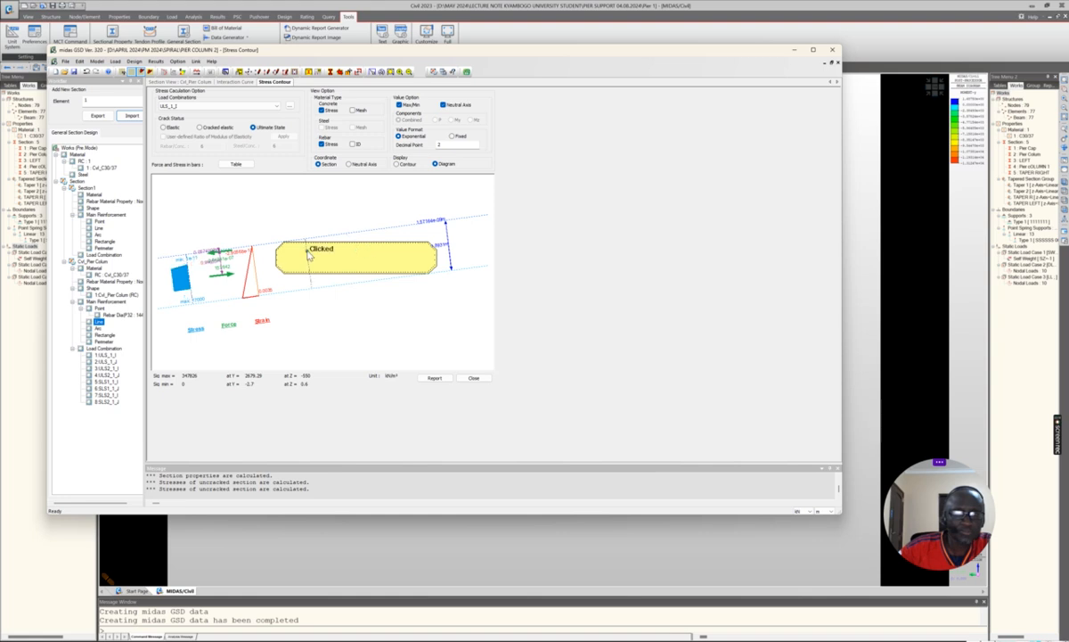
{"action": "left_click", "coordinate": [385, 257]}
{"action": "left_click", "coordinate": [413, 256]}
{"action": "left_click", "coordinate": [336, 247]}
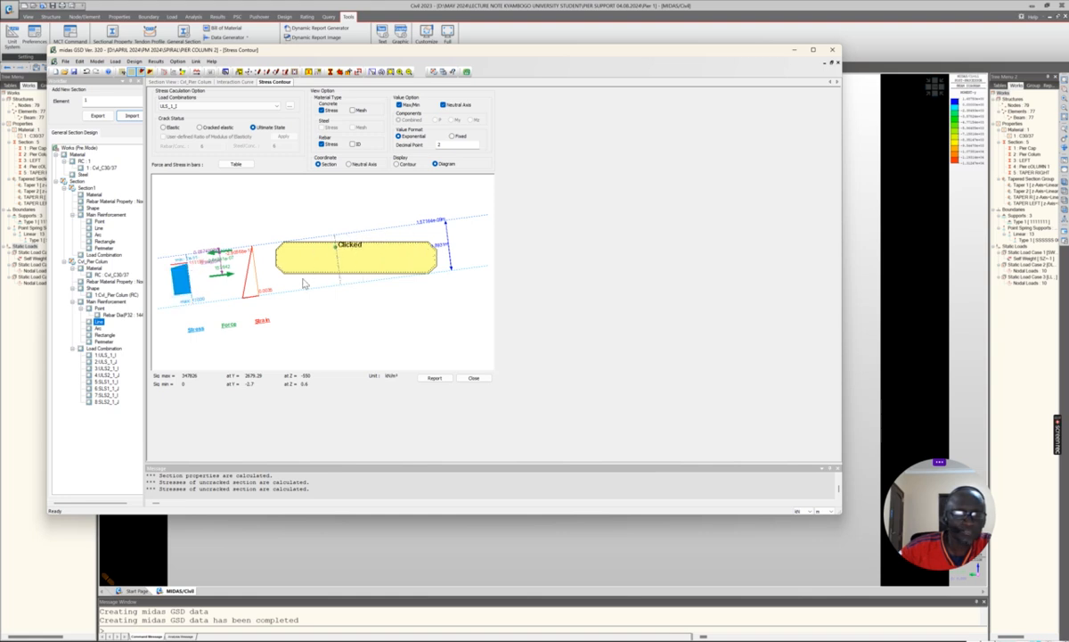
Examine the table of forces and stresses in the reinforcement bars and close it.
{"action": "left_click", "coordinate": [236, 164]}
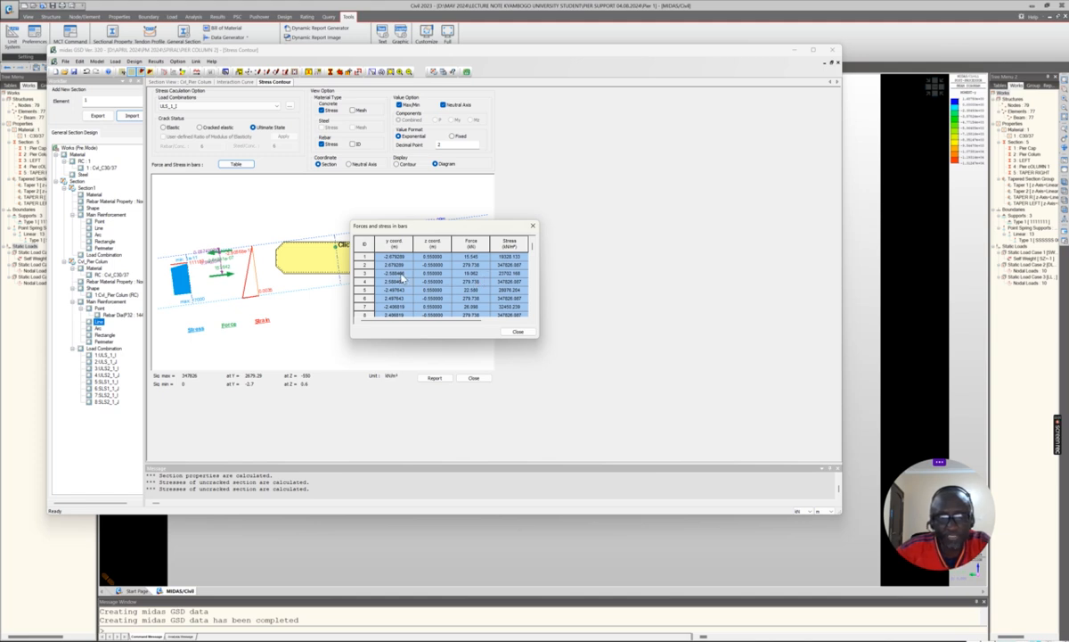
{"action": "scroll", "coordinate": [464, 281], "scroll_direction": "down", "scroll_amount": 3}
{"action": "scroll", "coordinate": [472, 285], "scroll_direction": "up", "scroll_amount": 3}
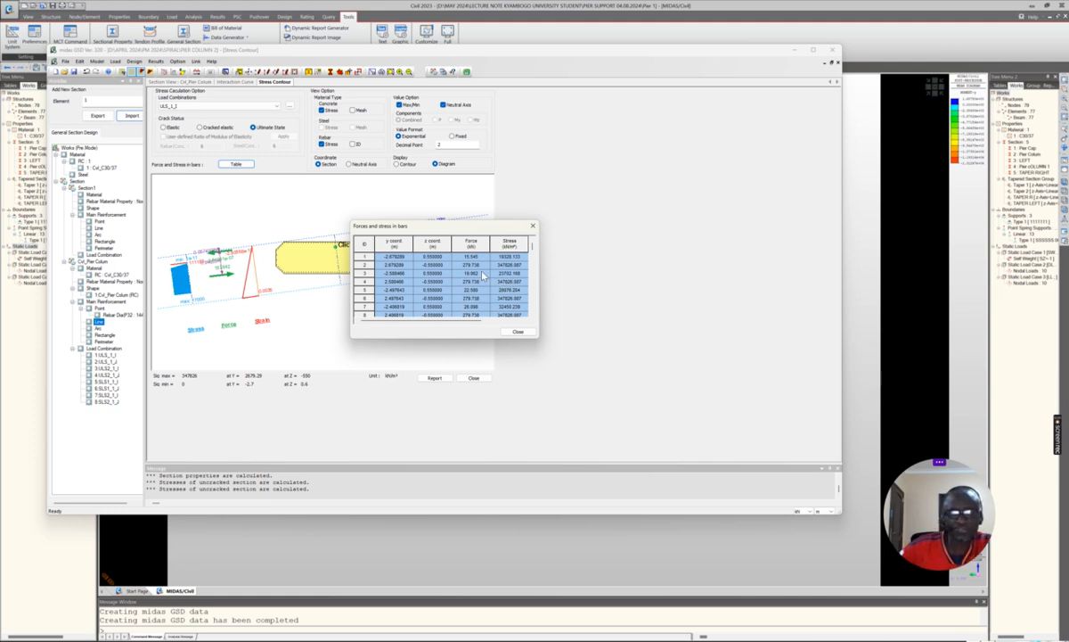
{"action": "scroll", "coordinate": [484, 281], "scroll_direction": "up", "scroll_amount": 4}
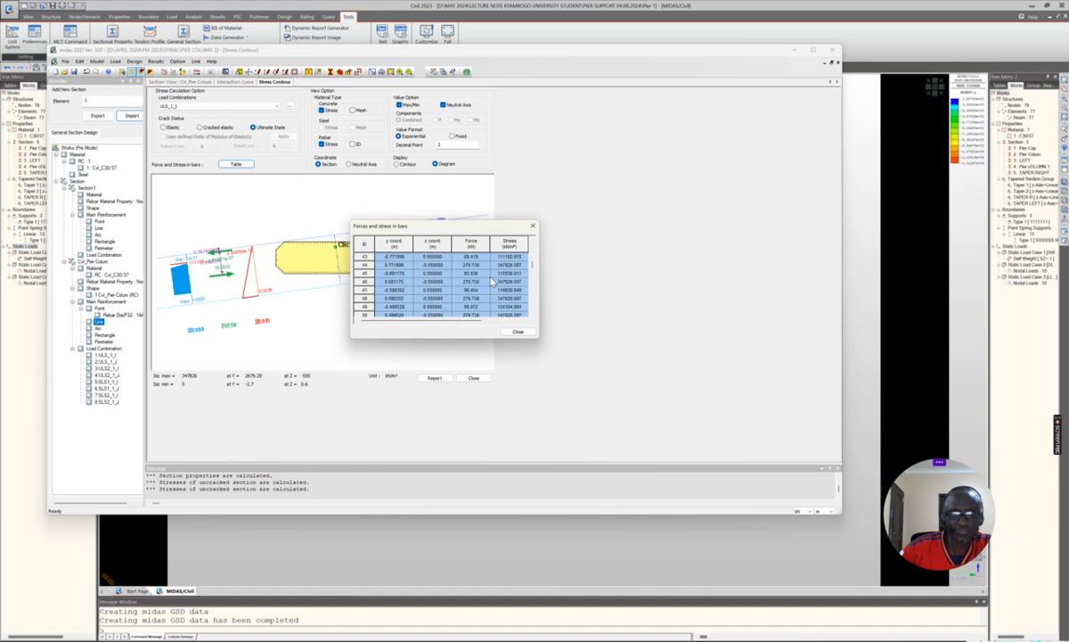
{"action": "left_click", "coordinate": [532, 225]}
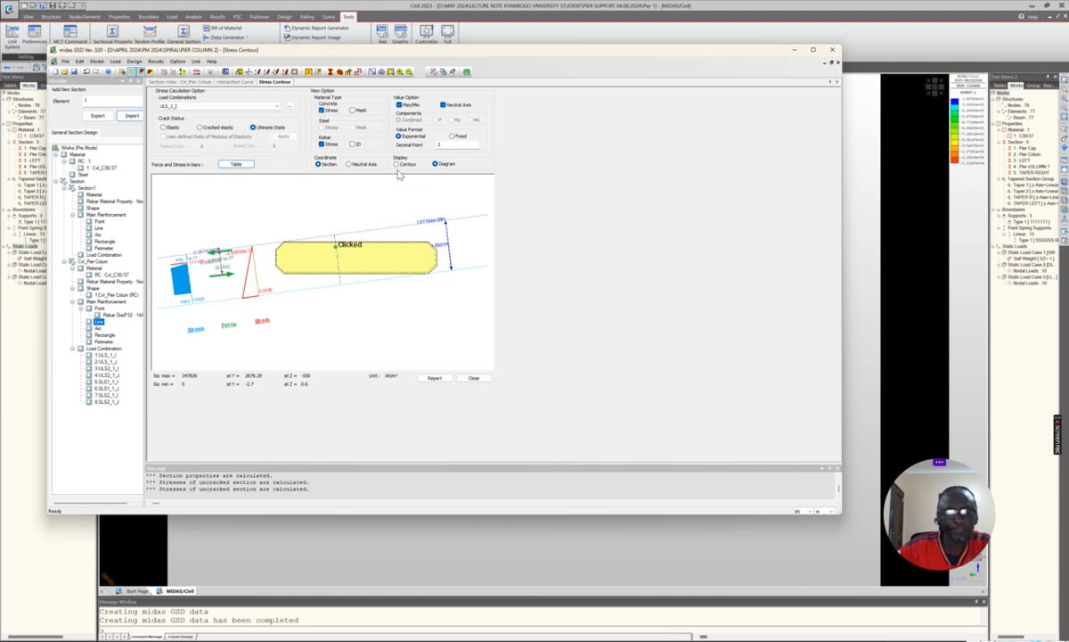
Generate the stress report for the pier column section and close the design results.
{"action": "left_click", "coordinate": [436, 379]}
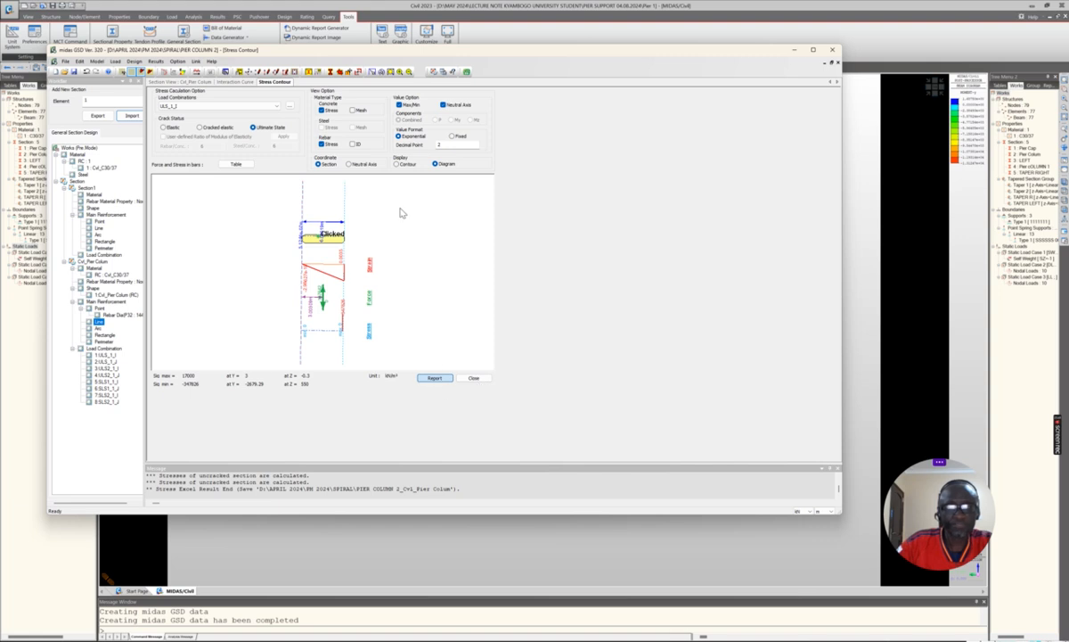
{"action": "left_click", "coordinate": [474, 378]}
{"action": "left_click", "coordinate": [257, 292]}
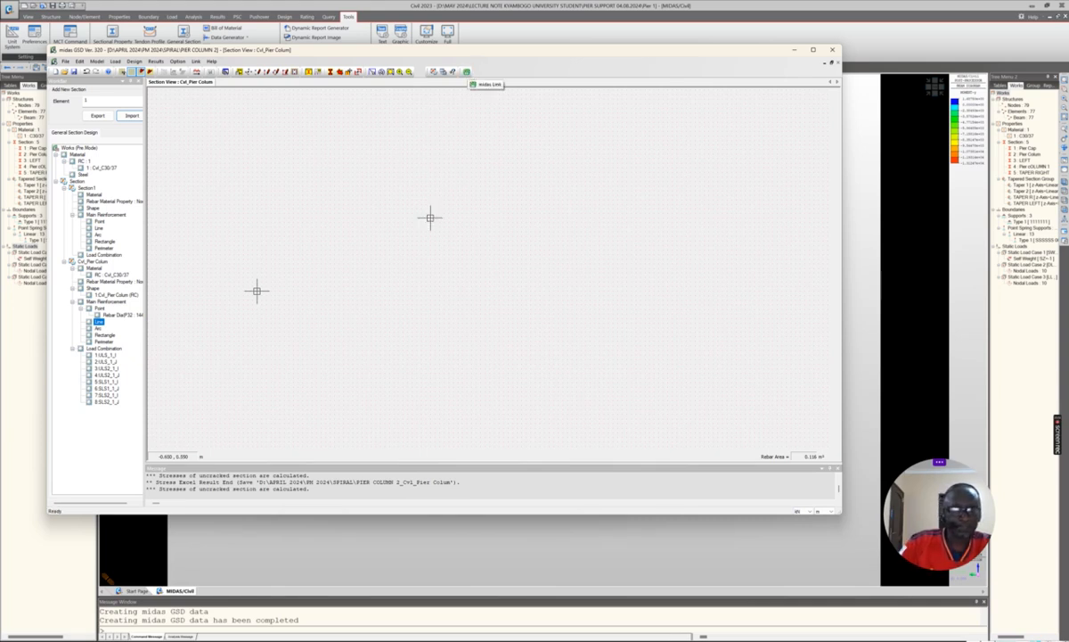
Switch to MIDAS Civil, select the lowest element of the left pier column, element 45, and return to midas GSD.
{"action": "left_click", "coordinate": [436, 542]}
{"action": "scroll", "coordinate": [517, 436], "scroll_direction": "down", "scroll_amount": 2}
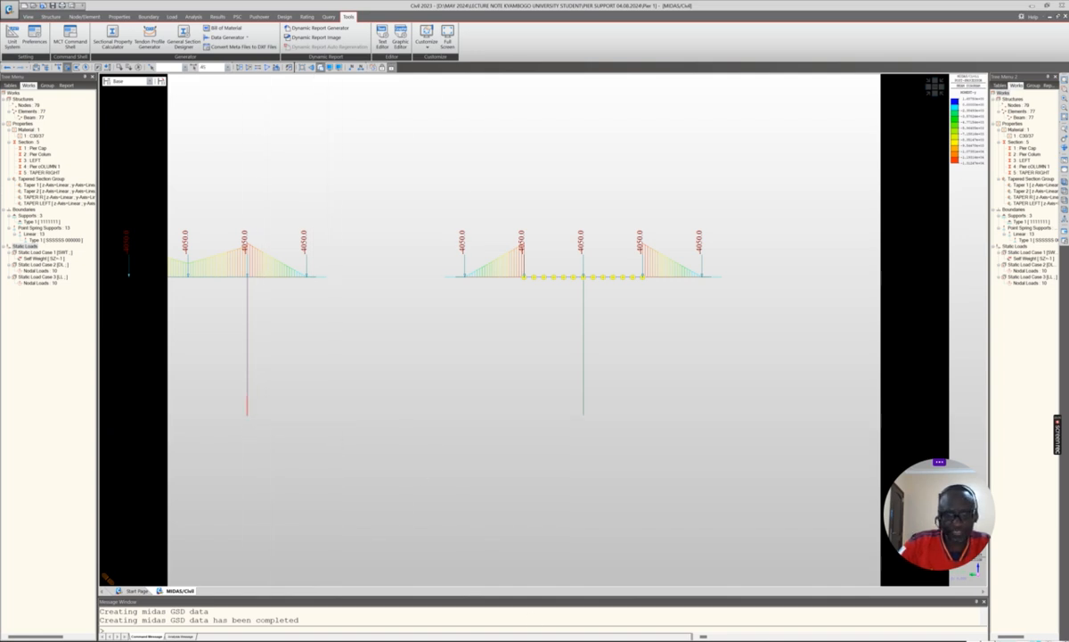
{"action": "mouse_move", "coordinate": [636, 640]}
{"action": "left_click", "coordinate": [637, 613]}
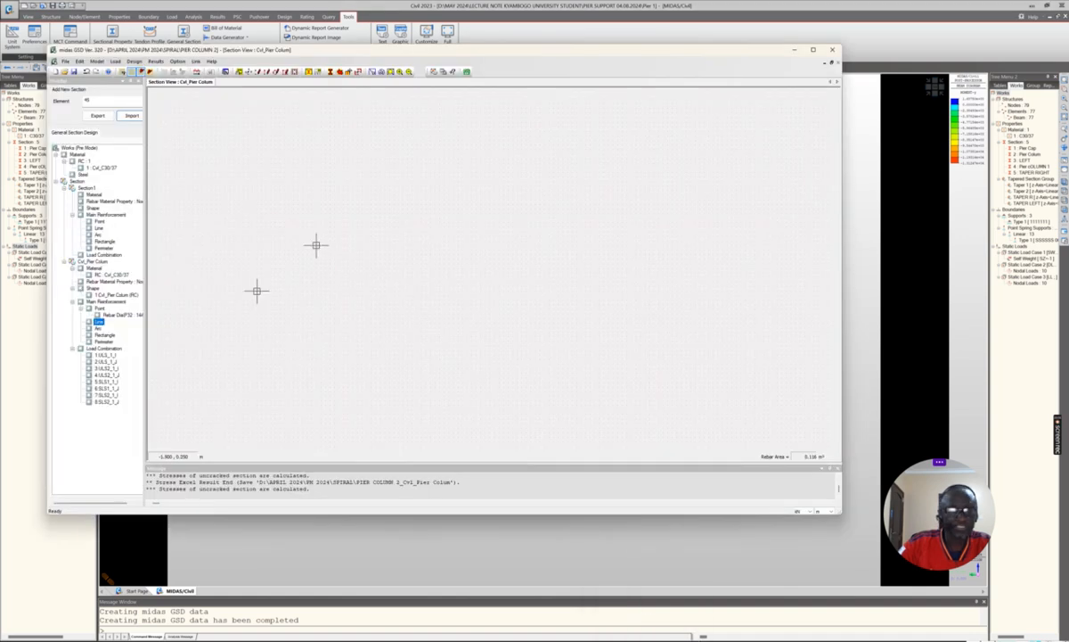
Import element 45 into midas GSD with all four ULS and SLS load combinations for Part I and Part J.
{"action": "left_click", "coordinate": [128, 117]}
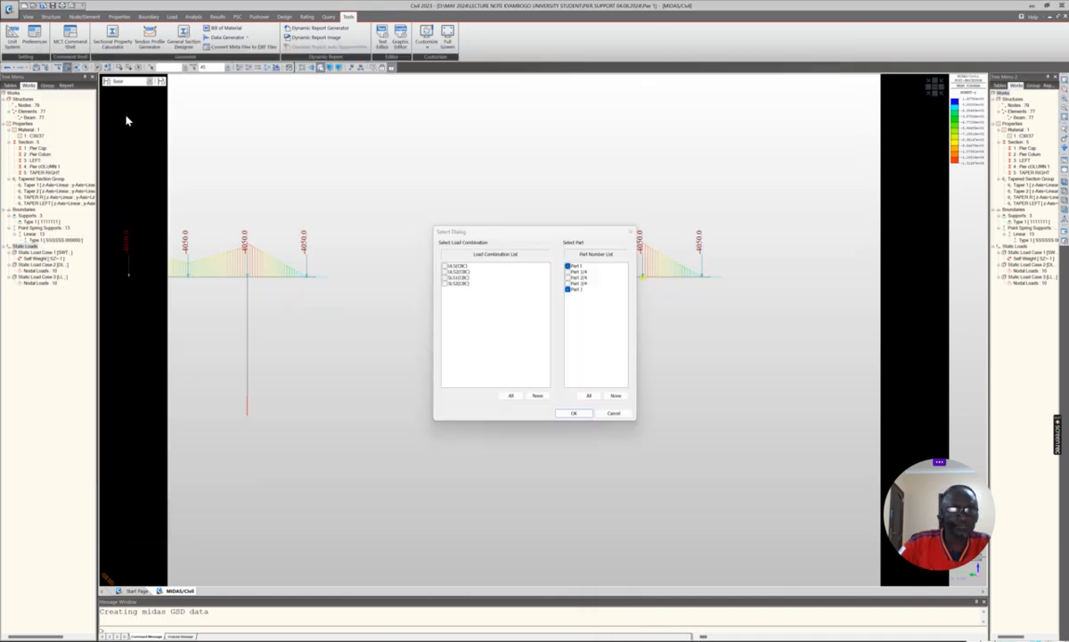
{"action": "left_click", "coordinate": [445, 266]}
{"action": "left_click", "coordinate": [446, 272]}
{"action": "left_click", "coordinate": [446, 278]}
{"action": "left_click", "coordinate": [446, 283]}
{"action": "left_click", "coordinate": [573, 413]}
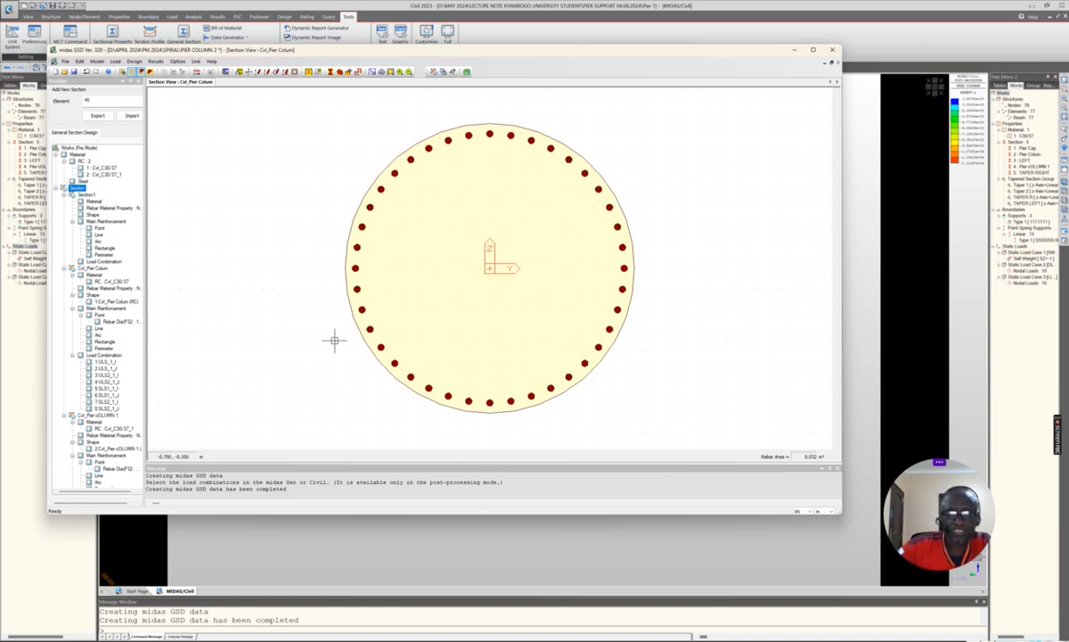
Run the section design on the circular column and view its P-M, My-Mz and 3D interaction results for ULS_45_I.
{"action": "left_click", "coordinate": [134, 61]}
{"action": "left_click", "coordinate": [151, 71]}
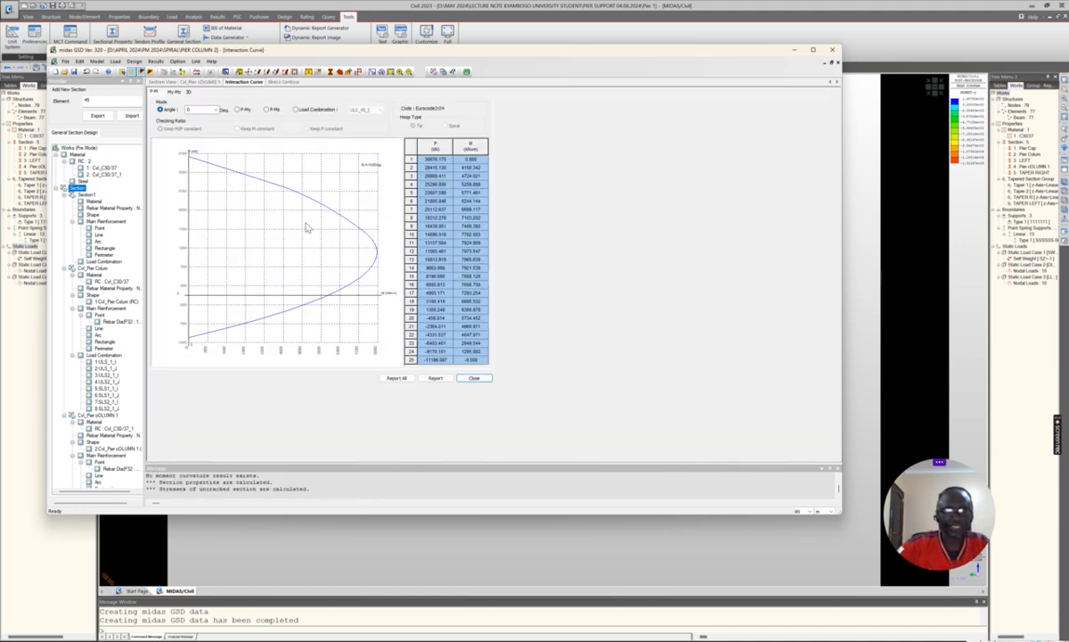
{"action": "left_click", "coordinate": [296, 110]}
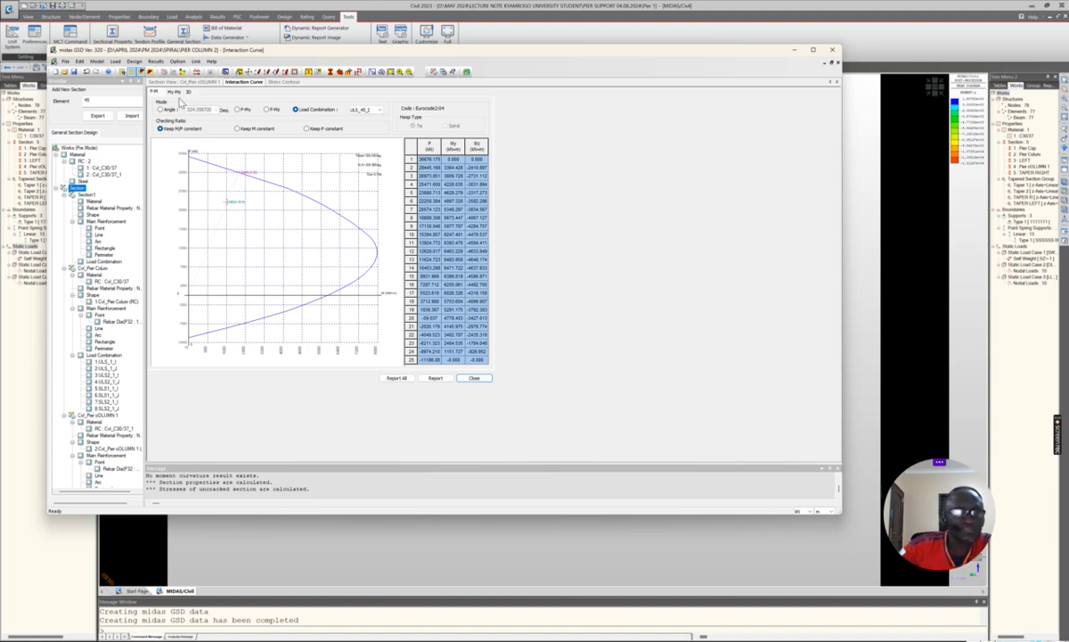
{"action": "left_click", "coordinate": [174, 91]}
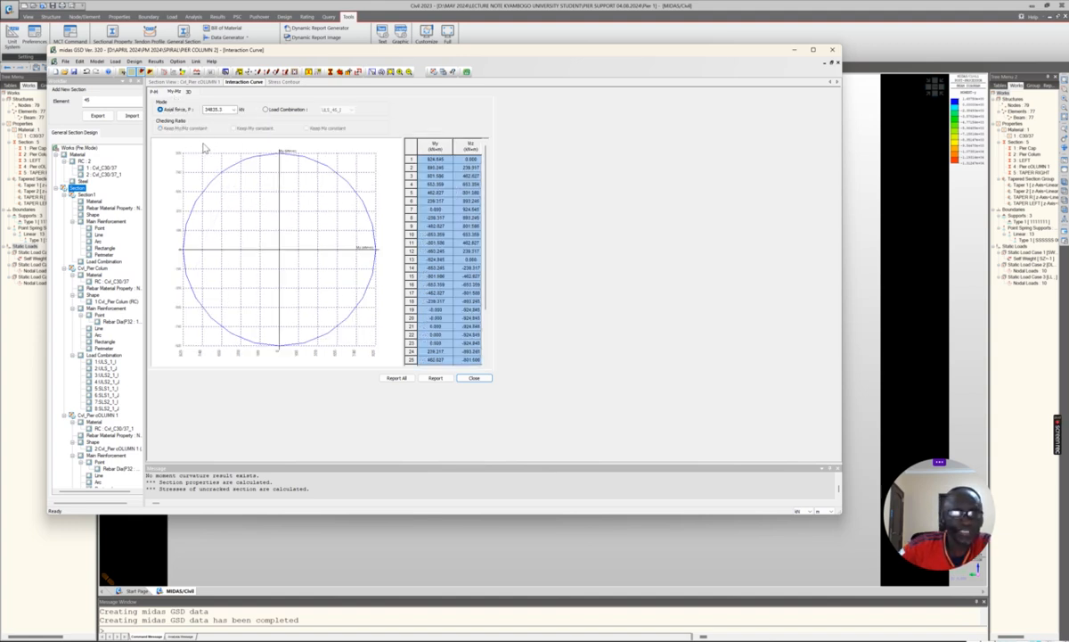
{"action": "left_click", "coordinate": [267, 110]}
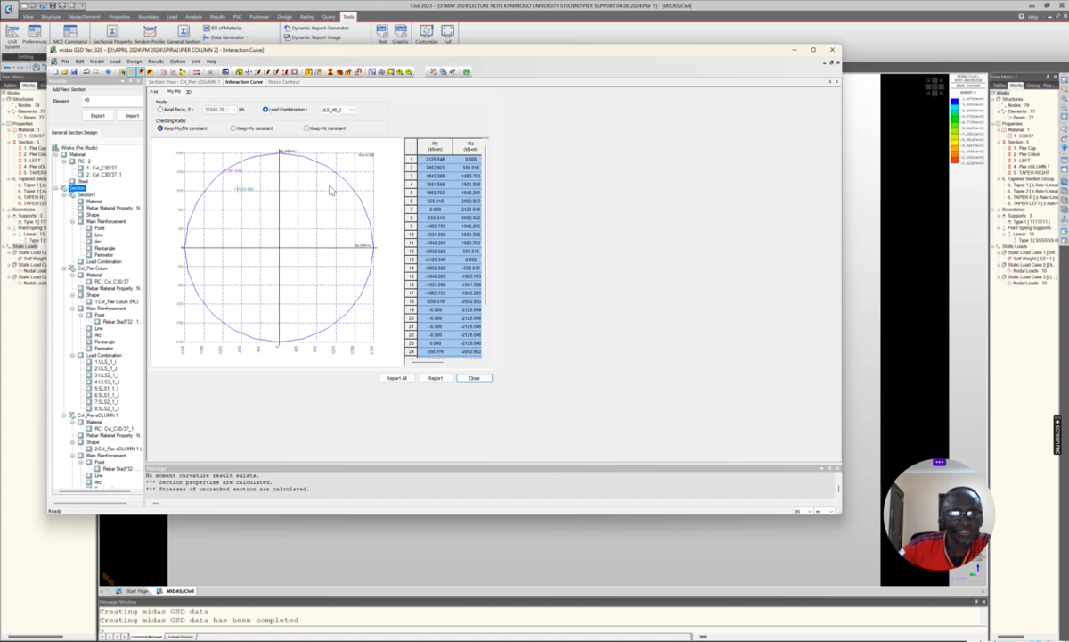
{"action": "left_click", "coordinate": [187, 92]}
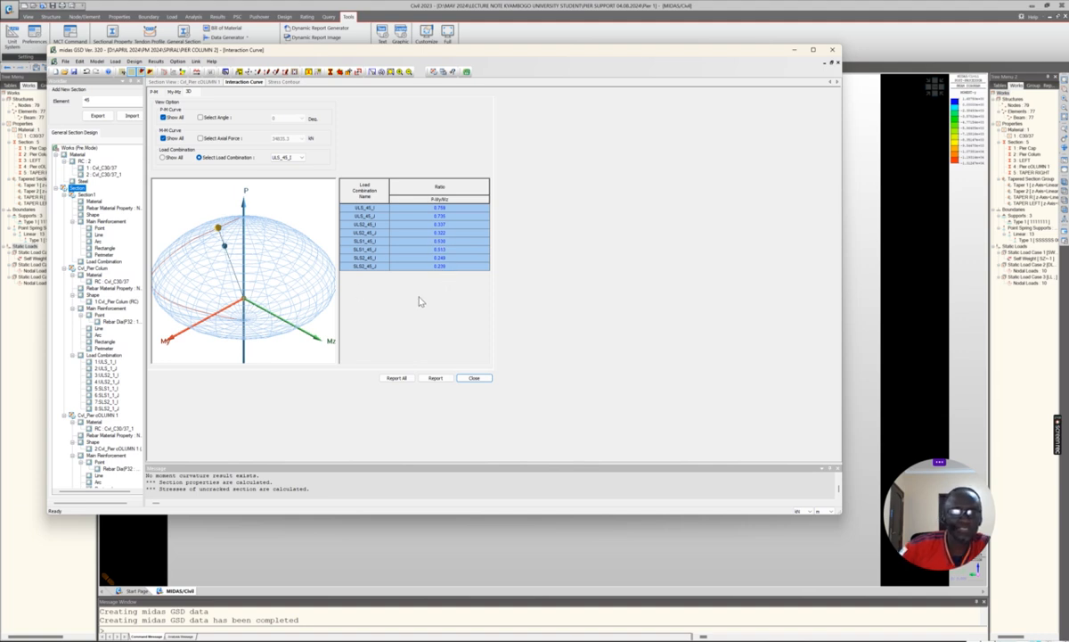
Examine the circular column's ultimate-state stress diagram and its elastic stress contour in neutral axis coordinates for ULS_45_I.
{"action": "left_click", "coordinate": [284, 82]}
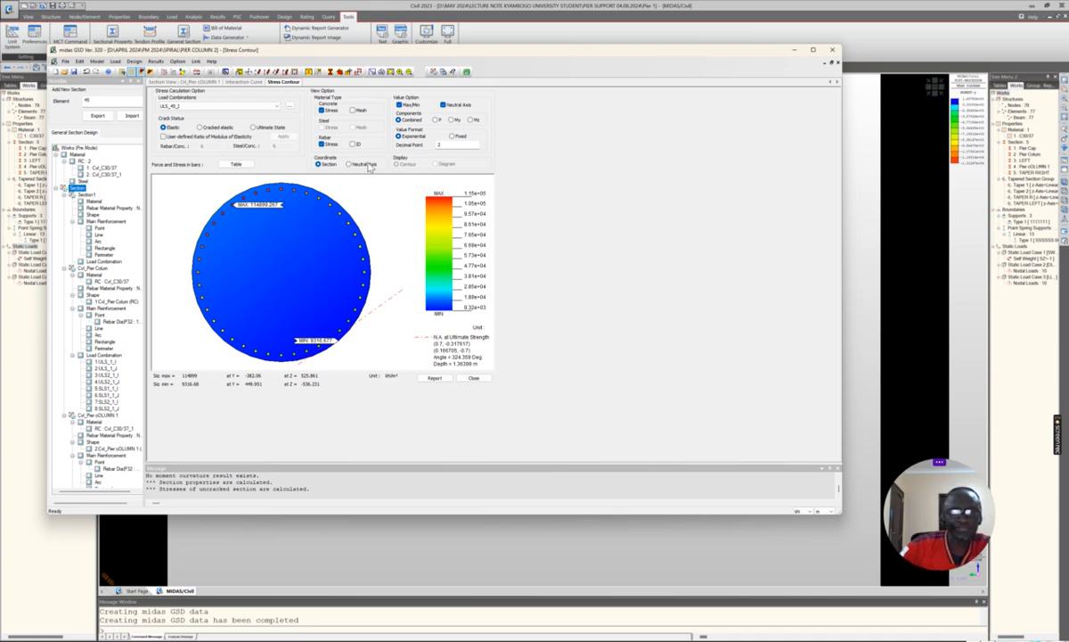
{"action": "left_click", "coordinate": [253, 129]}
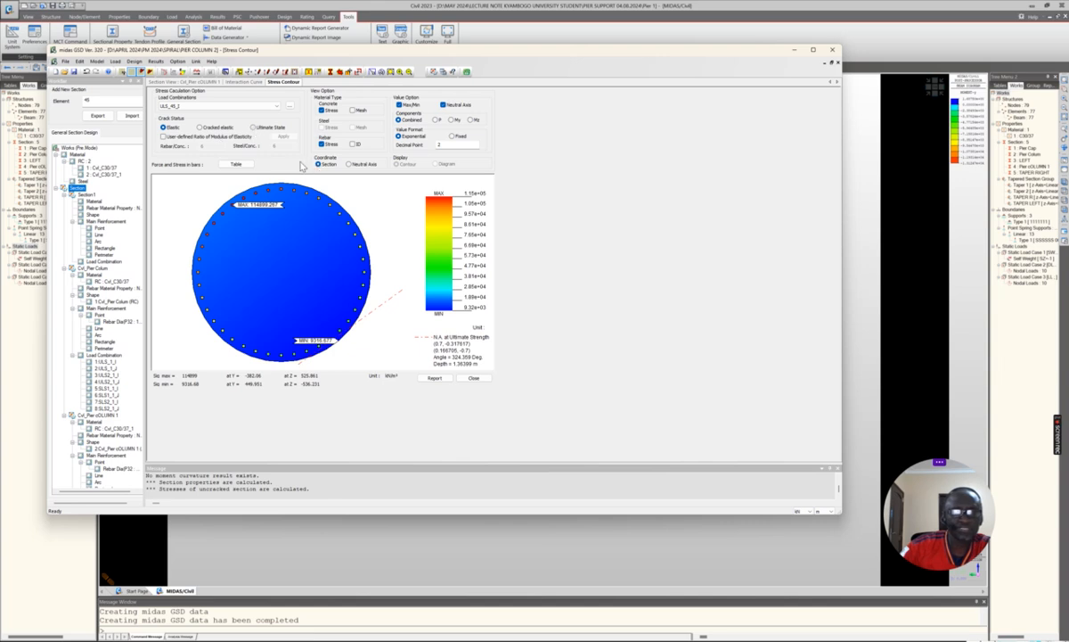
{"action": "left_click", "coordinate": [435, 164]}
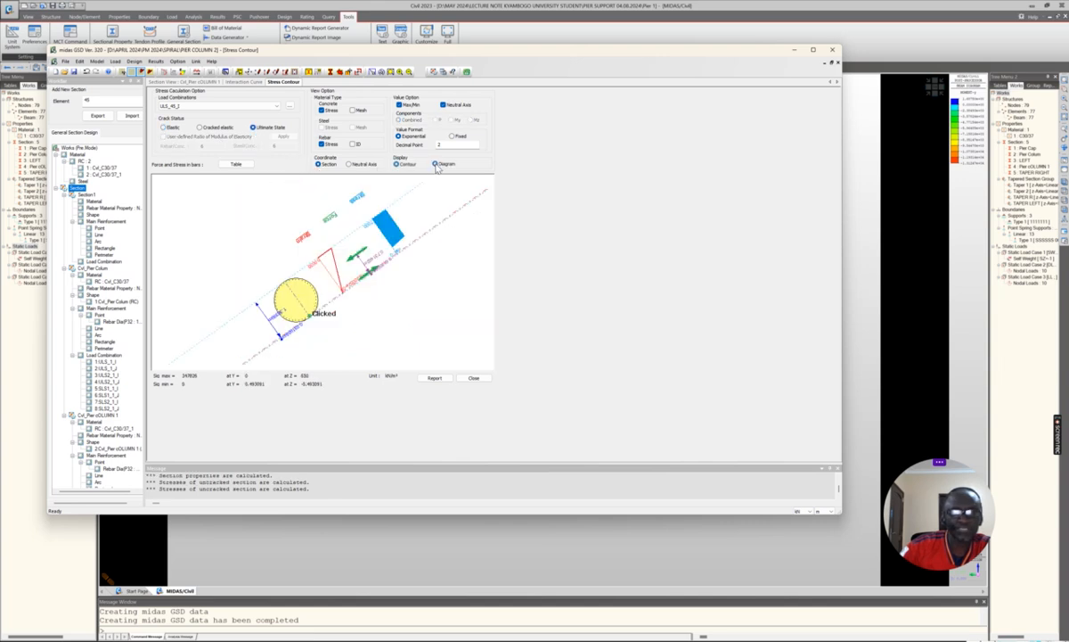
{"action": "scroll", "coordinate": [349, 285], "scroll_direction": "up", "scroll_amount": 5}
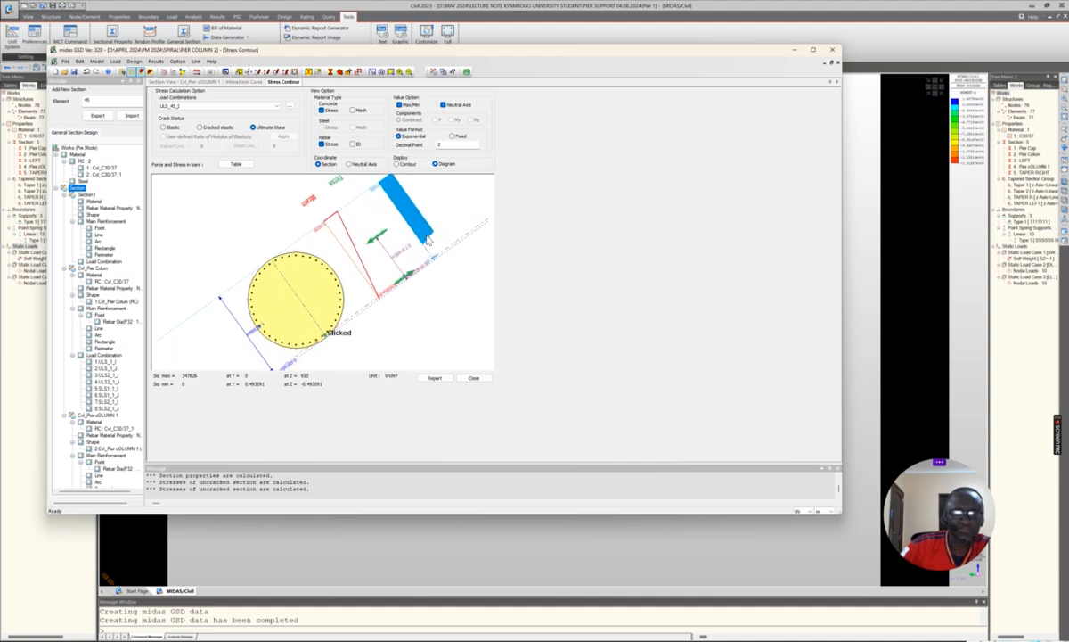
{"action": "scroll", "coordinate": [289, 191], "scroll_direction": "down", "scroll_amount": 3}
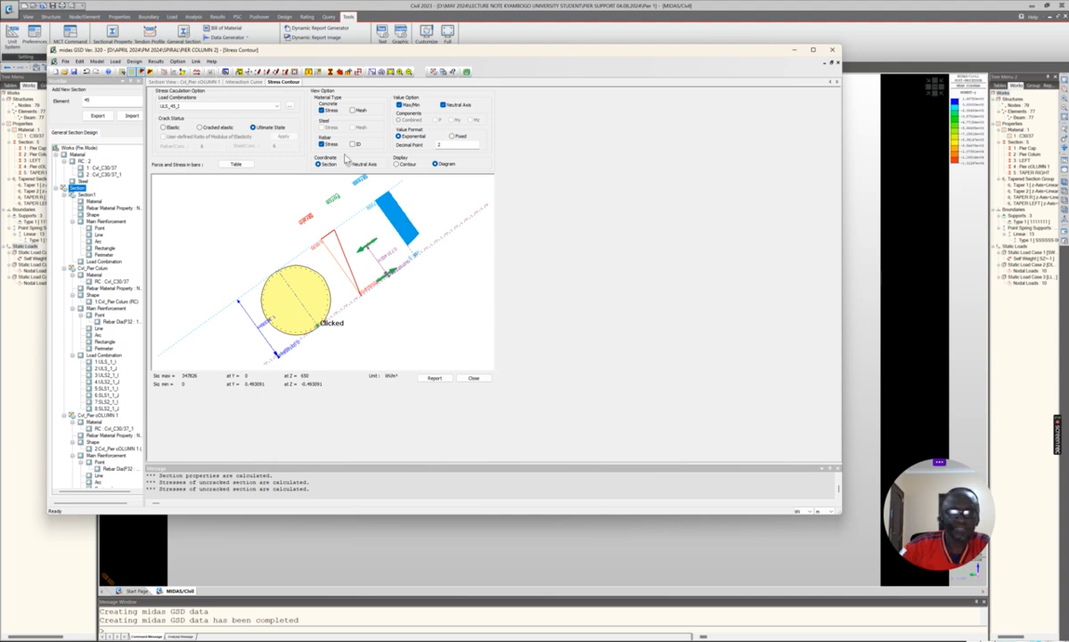
{"action": "left_click", "coordinate": [182, 73]}
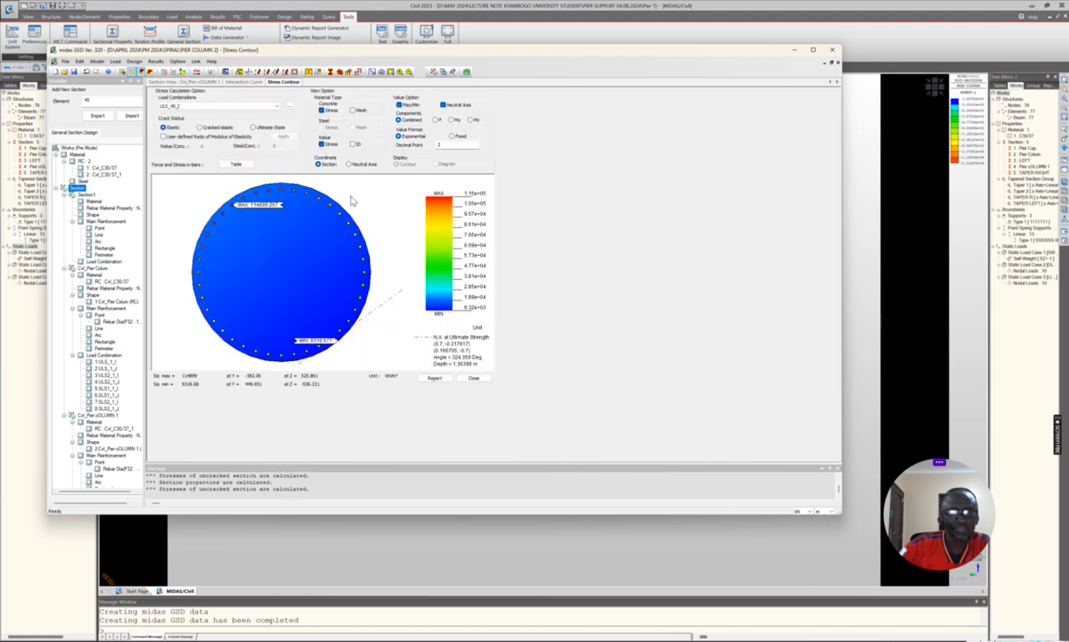
{"action": "left_click", "coordinate": [348, 164]}
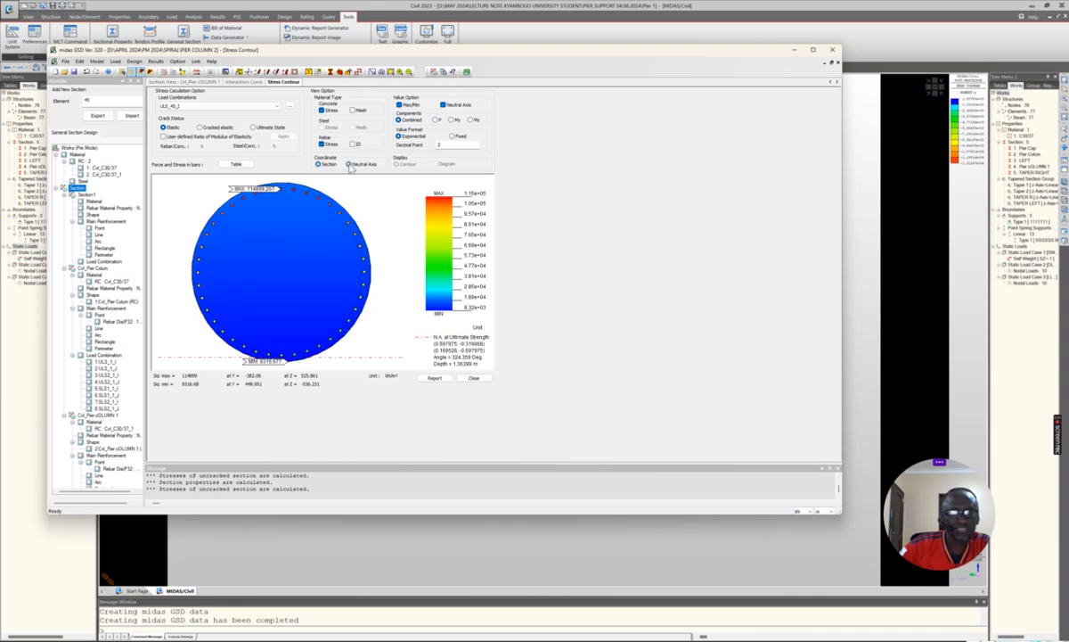